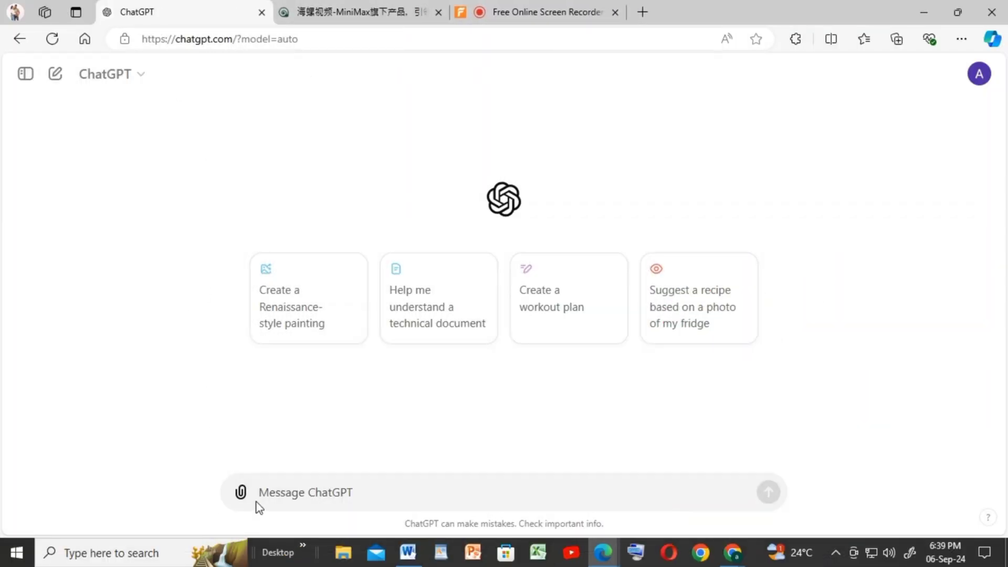
- Paste and send the request asking ChatGPT for a kidnapped-lady escape story with very detailed, character-consistent video prompts for every scene
right_click(269, 494)
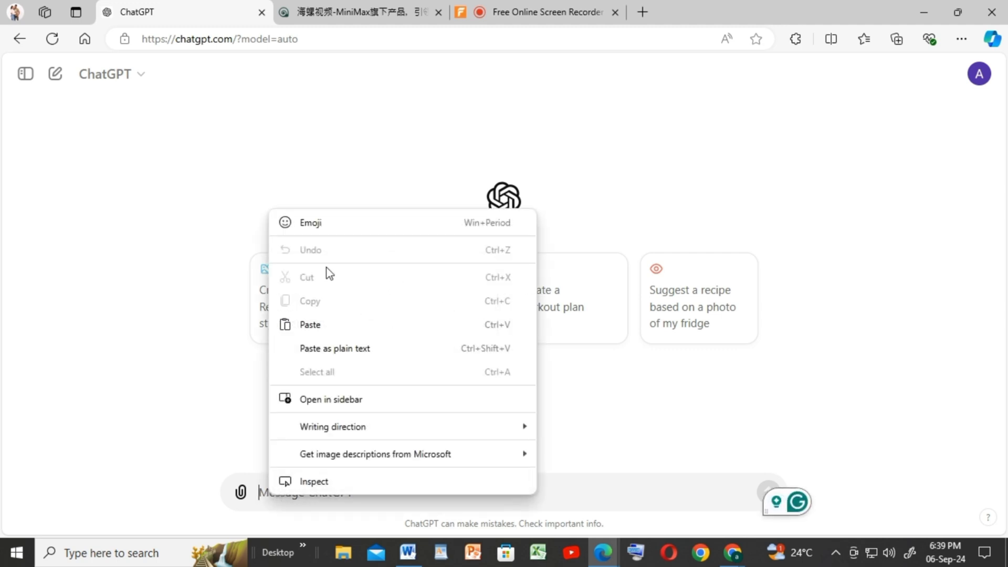
left_click(304, 325)
mouse_move(370, 476)
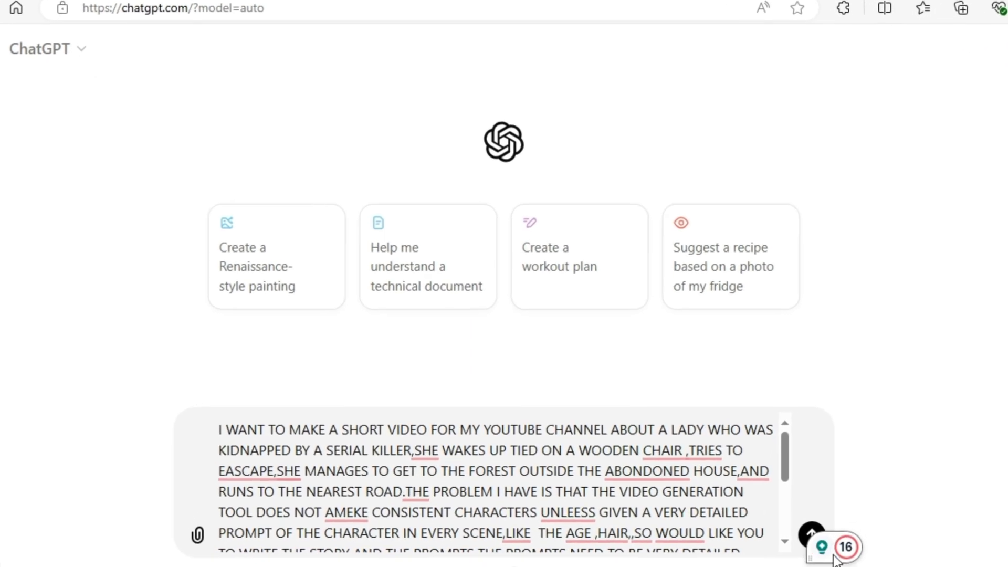
left_click(812, 534)
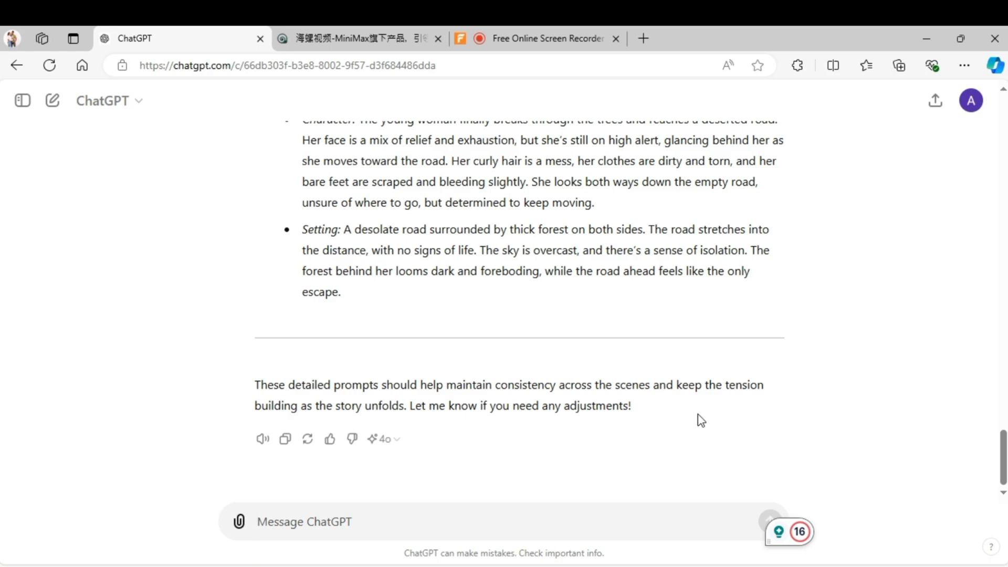
- Review the generated story and the character and setting prompts for each scene
scroll(701, 420, "up", 20)
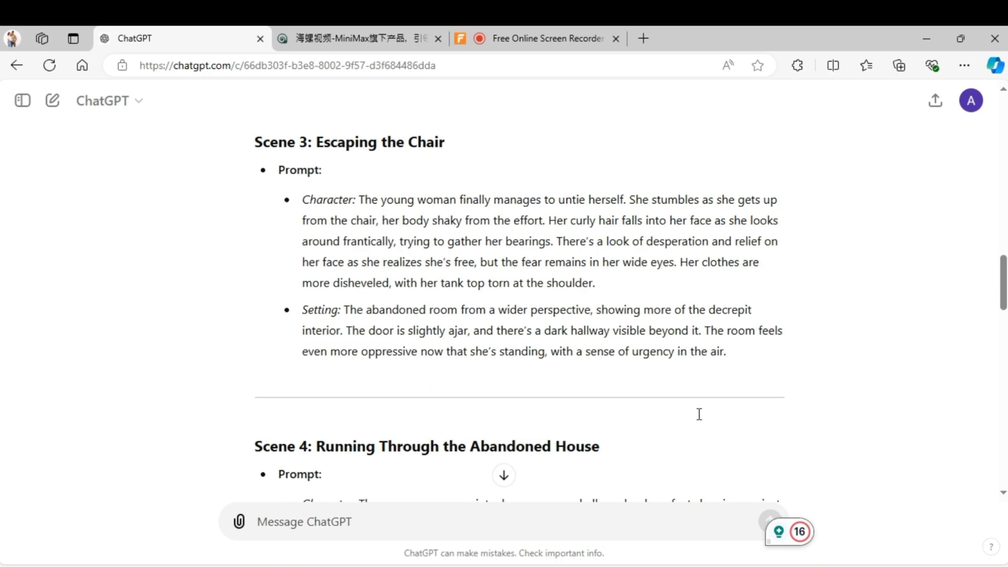
scroll(700, 420, "up", 12)
scroll(699, 414, "down", 4)
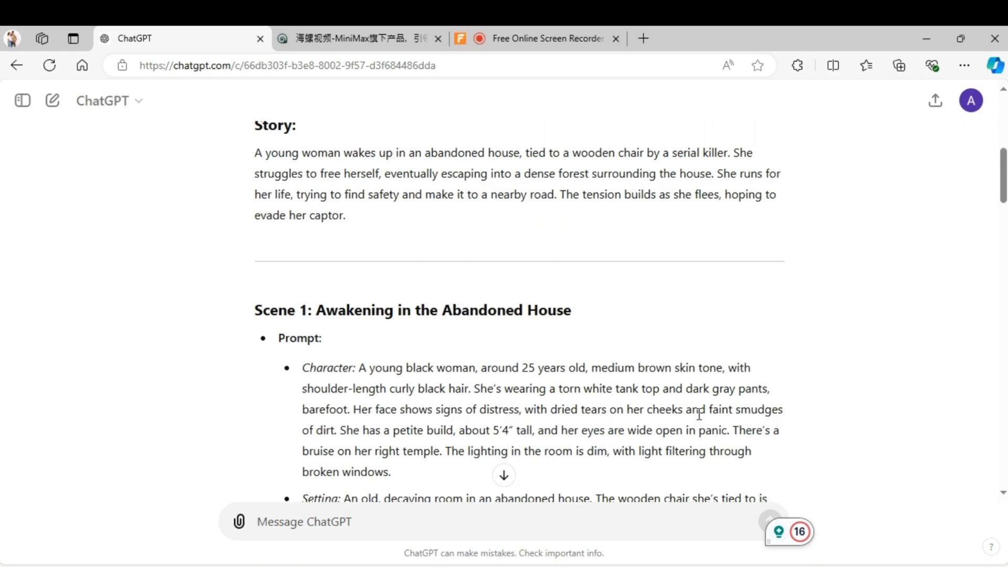
scroll(699, 415, "down", 12)
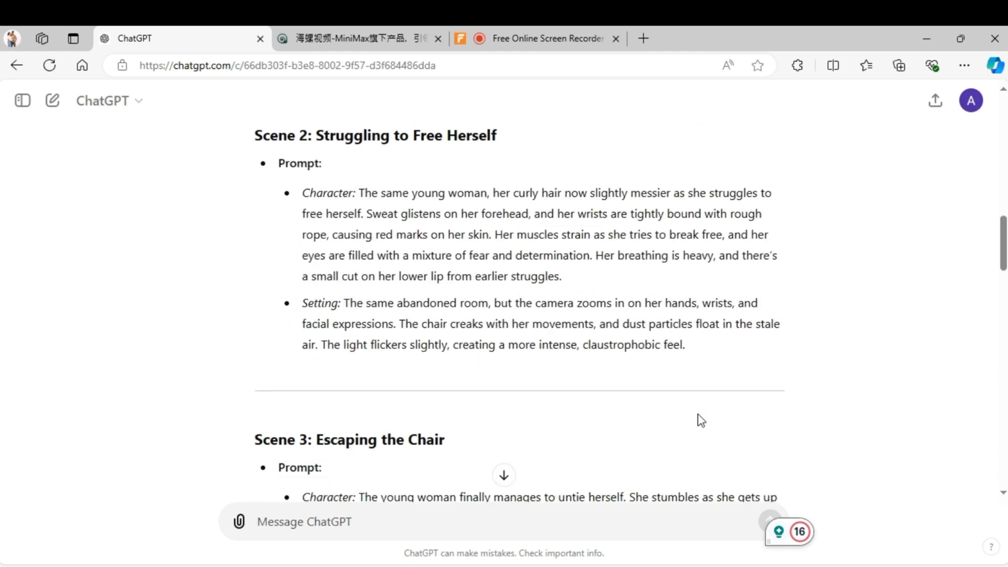
scroll(699, 418, "down", 2)
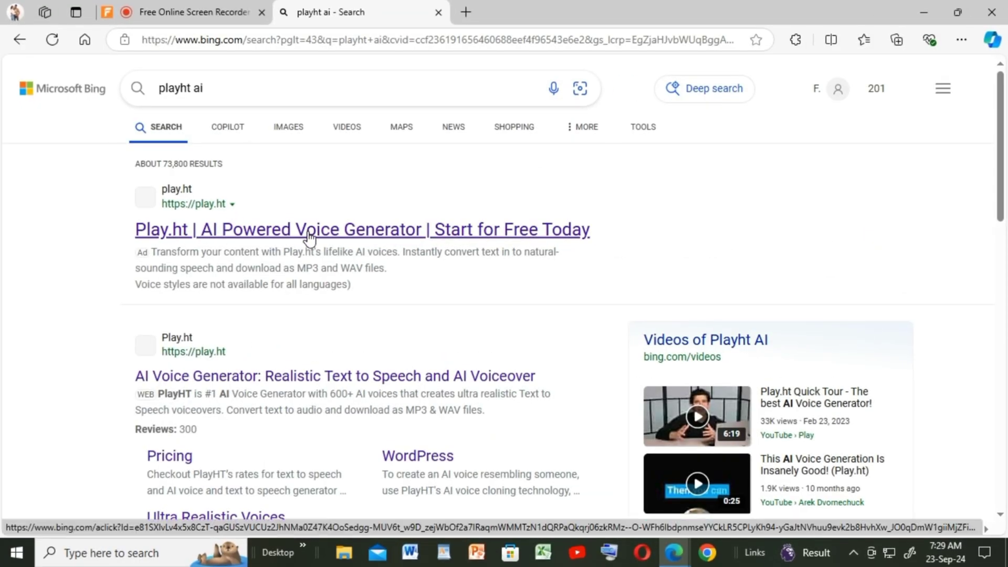
- Open the Play.ht voice generator from the search results and sign up for free with Google
left_click(309, 235)
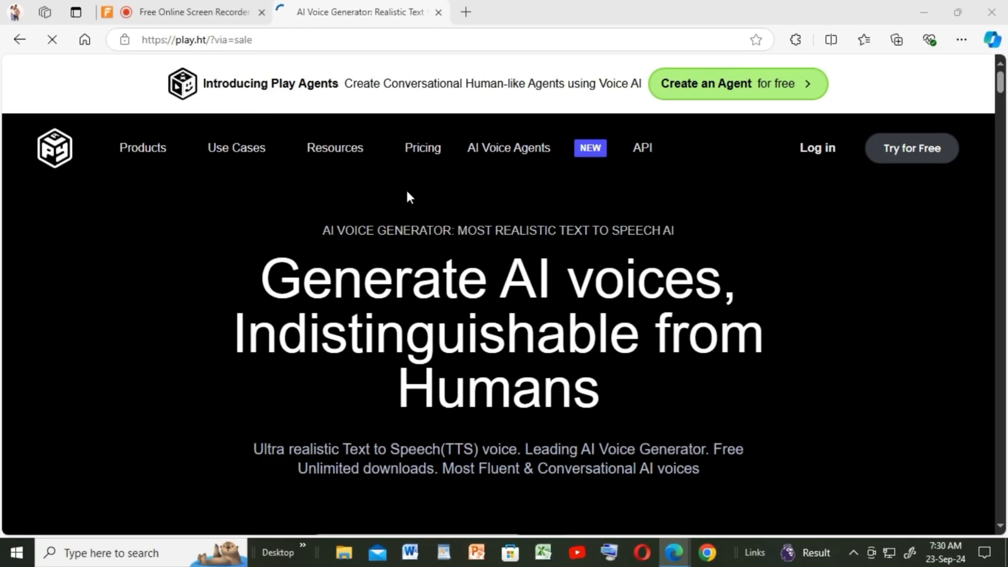
scroll(565, 249, "down", 5)
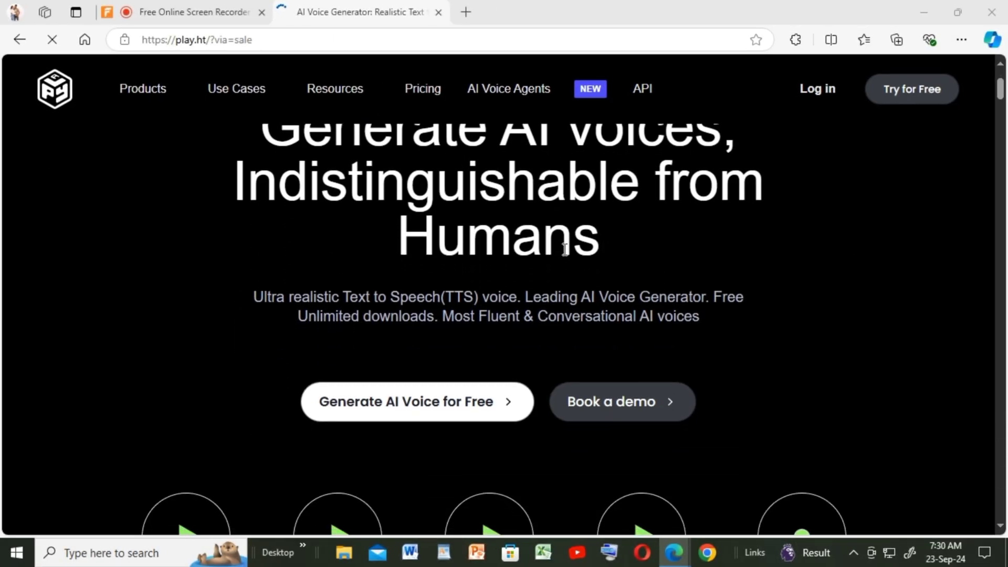
scroll(565, 254, "up", 2)
left_click(438, 334)
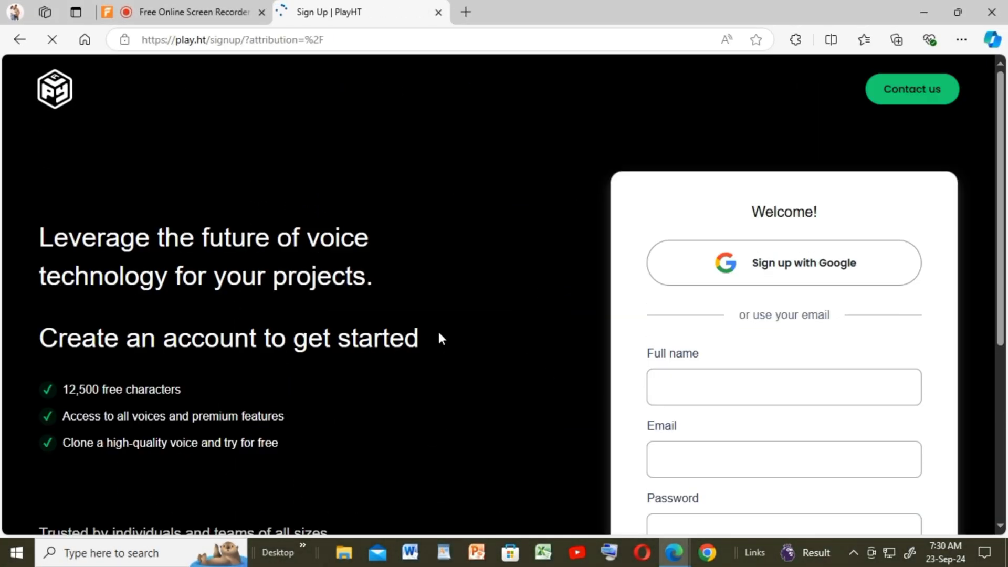
left_click(818, 281)
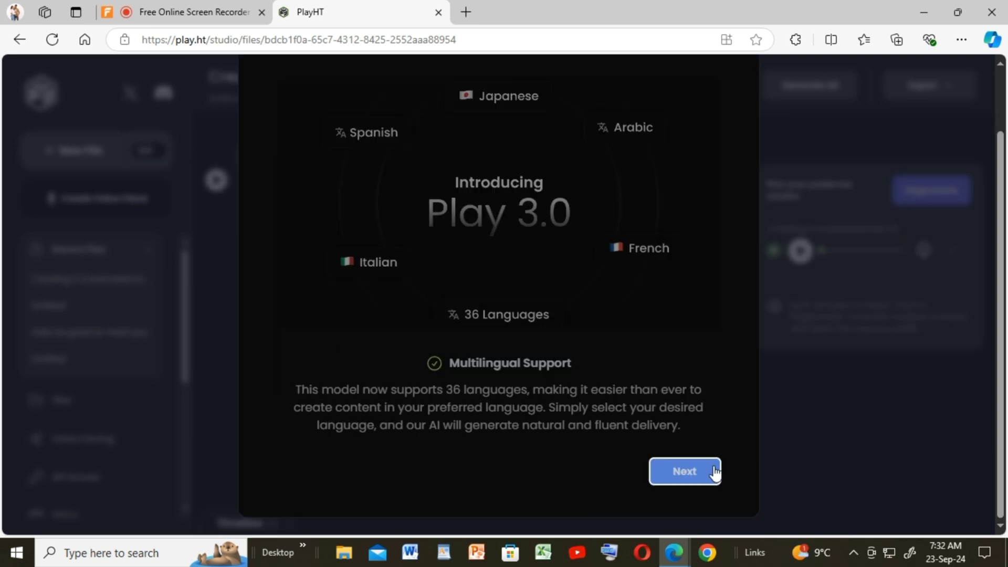
- Go through the three Play 3.0 introduction pages and dismiss the announcement
left_click(713, 471)
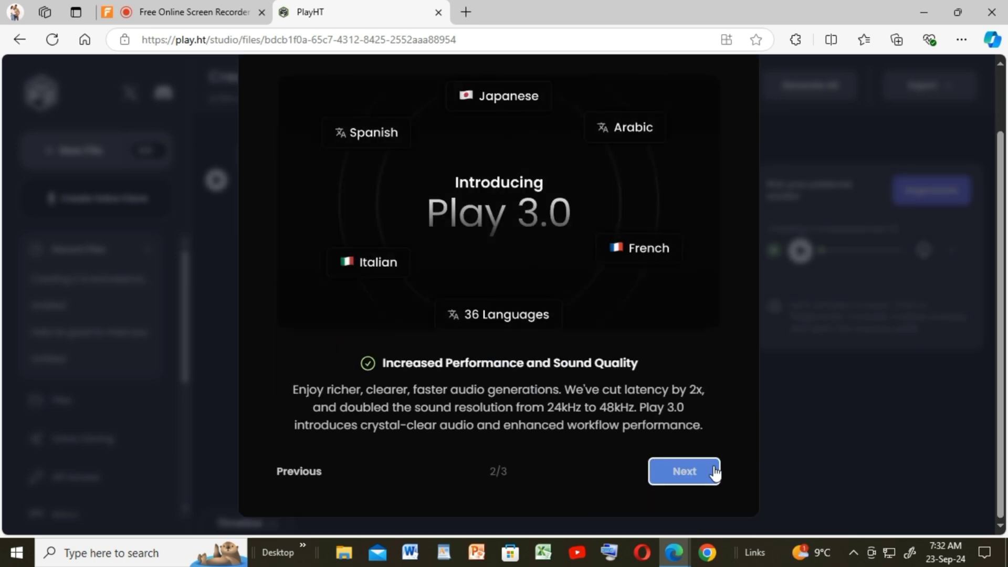
left_click(666, 470)
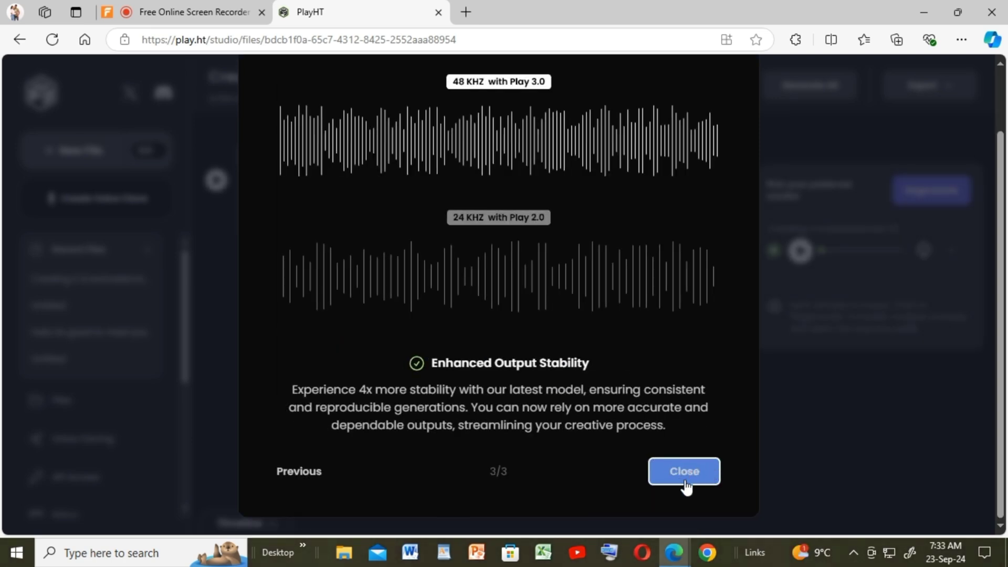
left_click(684, 472)
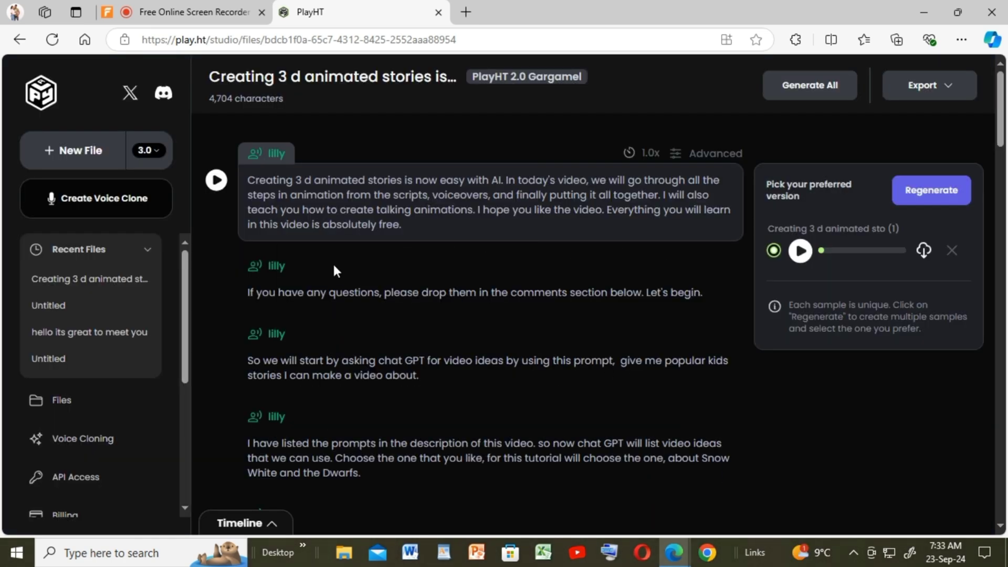
- Create a new Play 3.0 file and paste in the narration script beginning "In the dead of night"
left_click(48, 148)
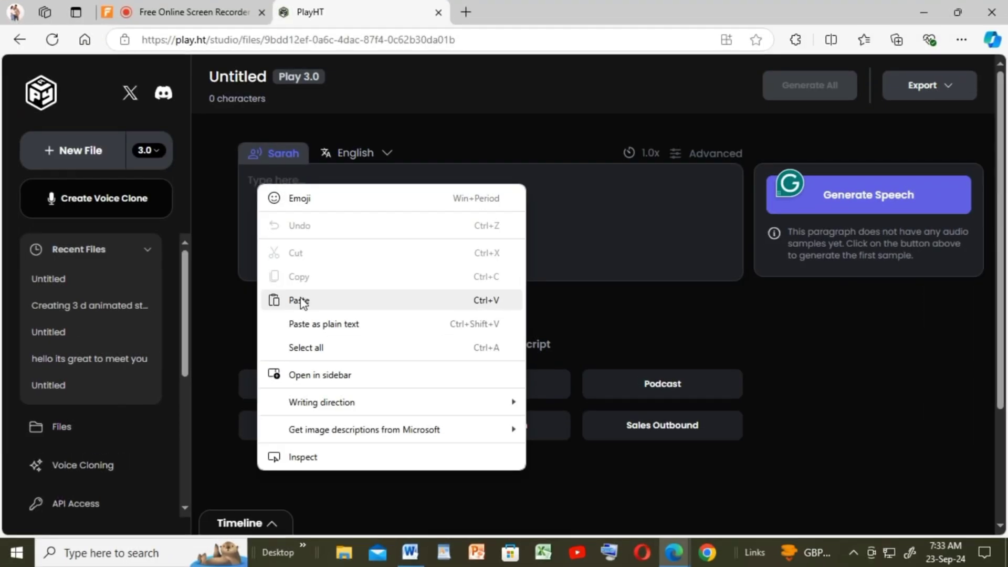
left_click(301, 297)
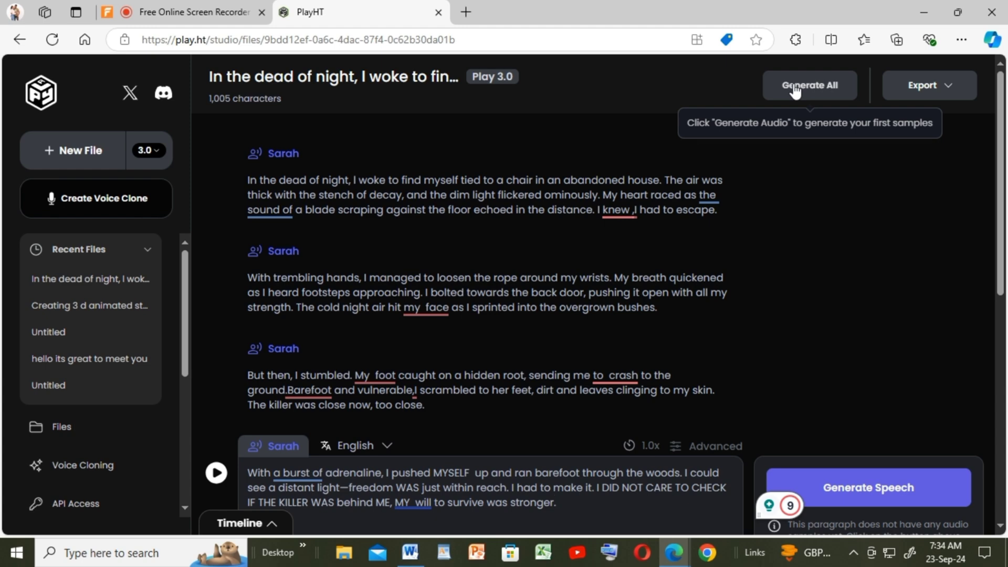
- Generate speech for all narration paragraphs and export the result as a single audio file
left_click(795, 89)
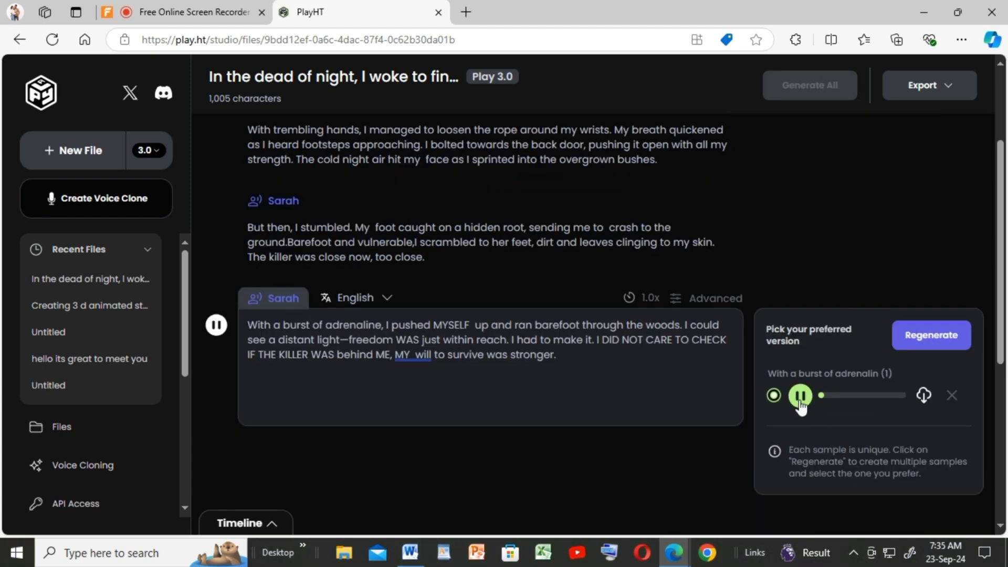
left_click(946, 96)
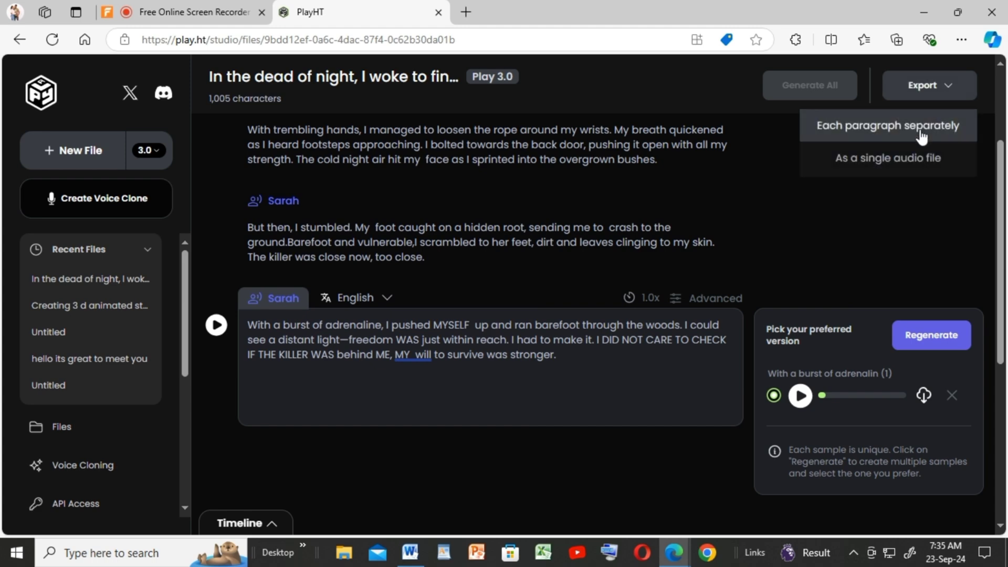
left_click(896, 158)
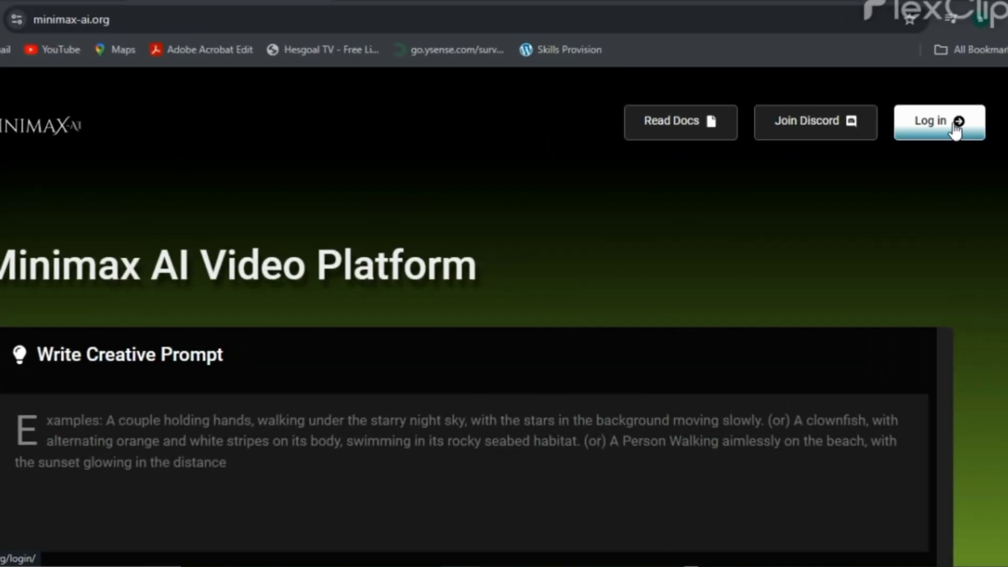
- Go from the Minimax AI video platform to the Hailuo AI site and bring up its login form
left_click(955, 124)
left_click(979, 93)
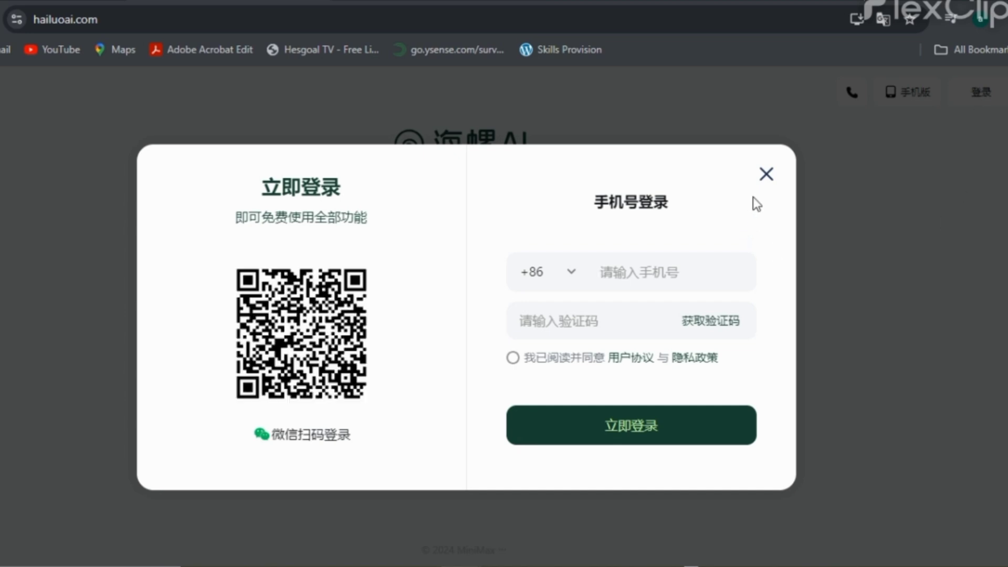
left_click(895, 240)
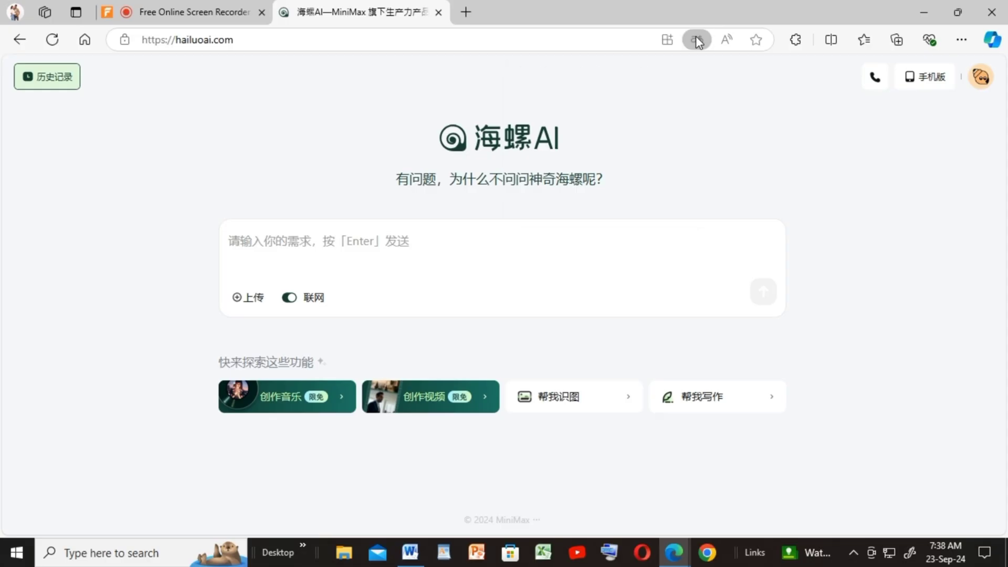
- Translate the Hailuo AI page from Chinese to English and open its video creation feature
left_click(697, 39)
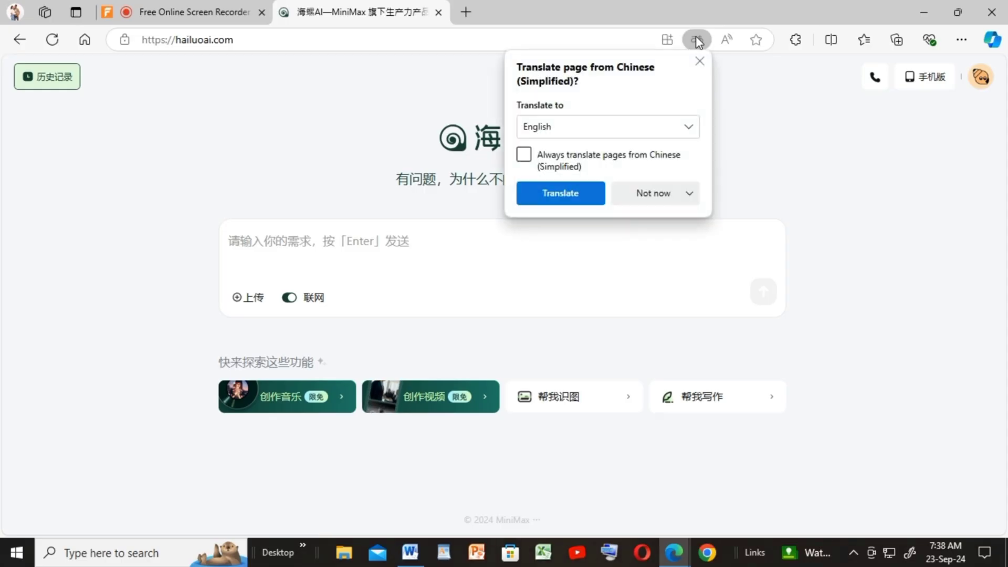
left_click(581, 205)
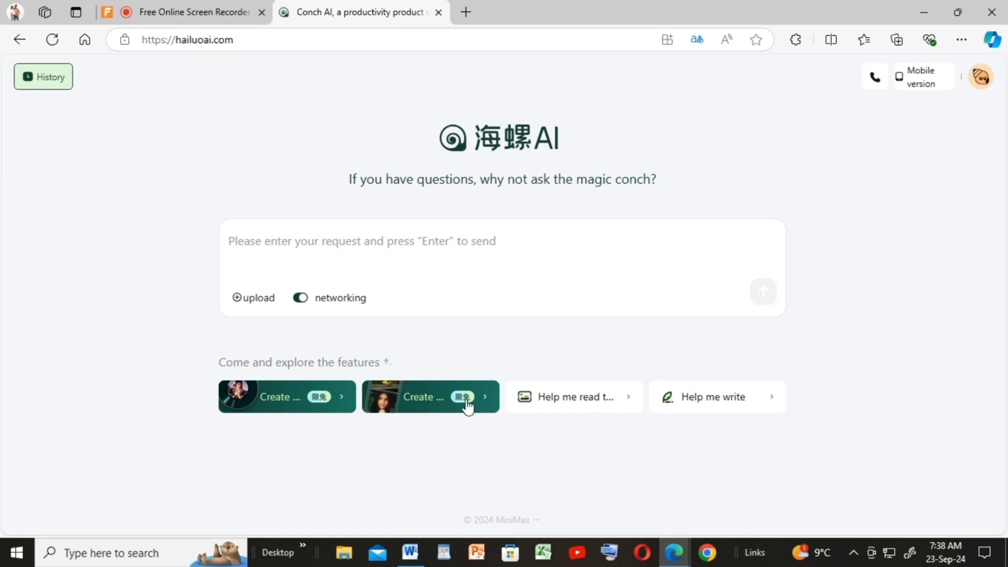
left_click(437, 403)
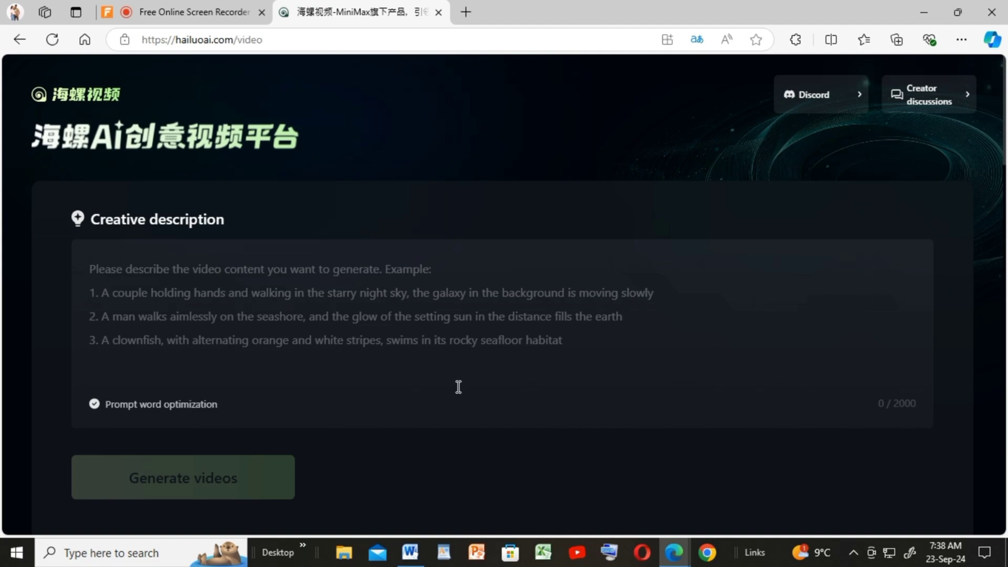
- Browse the selected sample videos, play a couple of them enlarged, and return to the creative description area
scroll(486, 370, "down", 5)
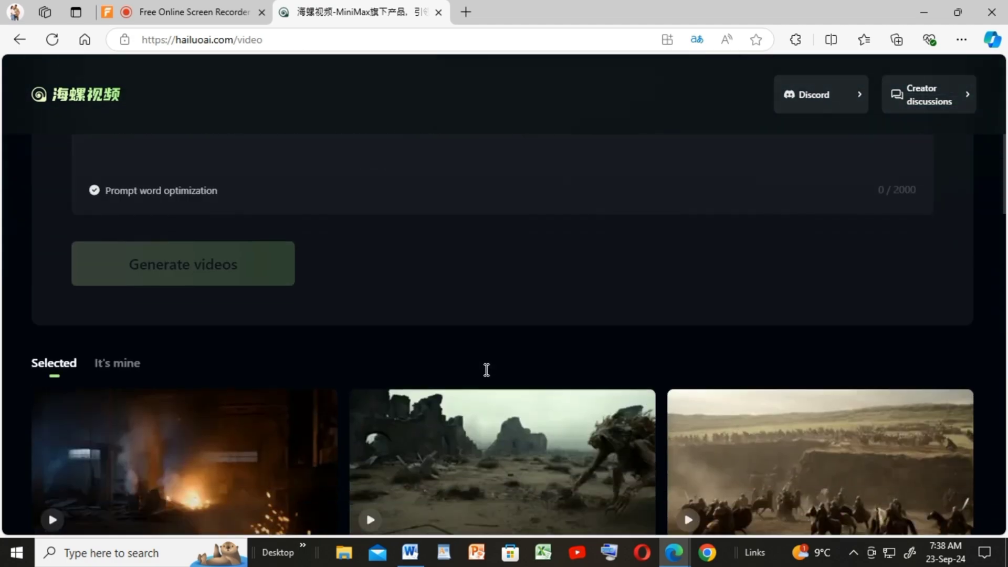
scroll(486, 377, "down", 8)
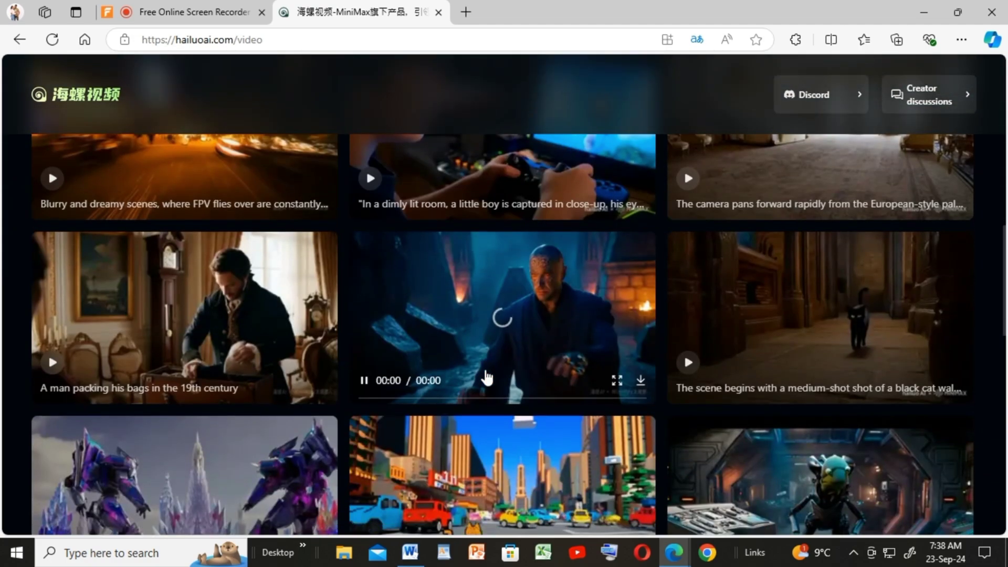
left_click(486, 377)
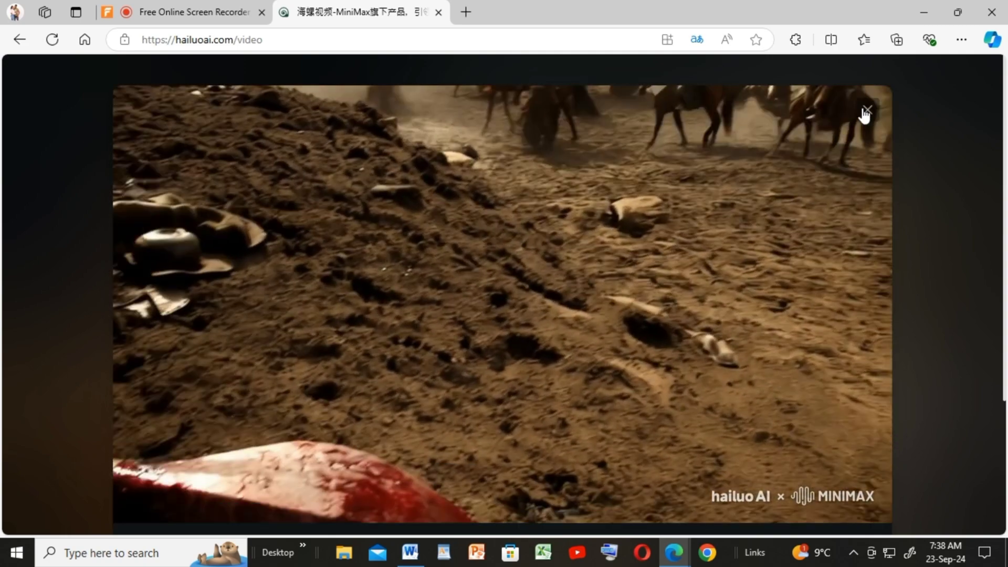
left_click(864, 111)
left_click(856, 127)
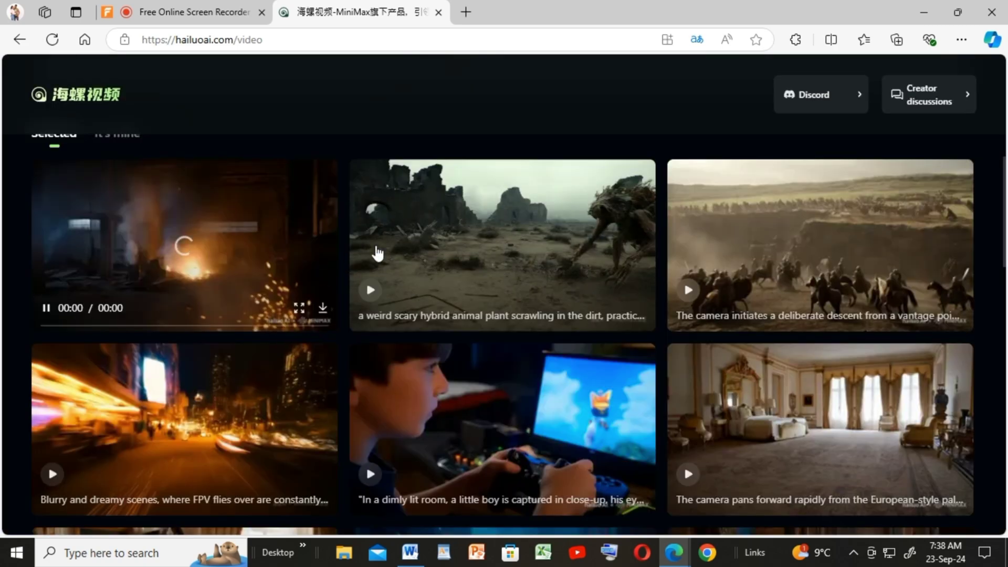
left_click(536, 256)
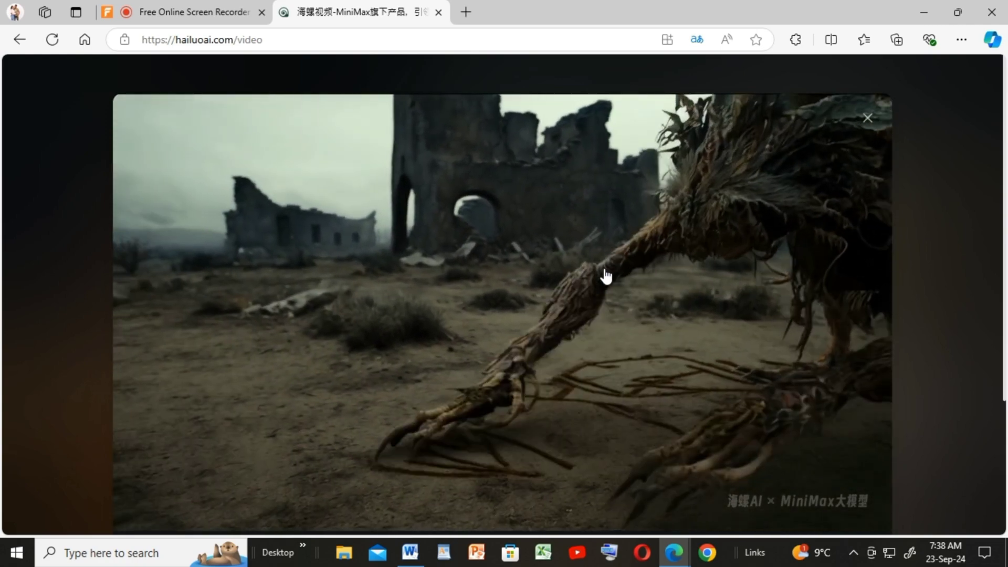
key("Escape")
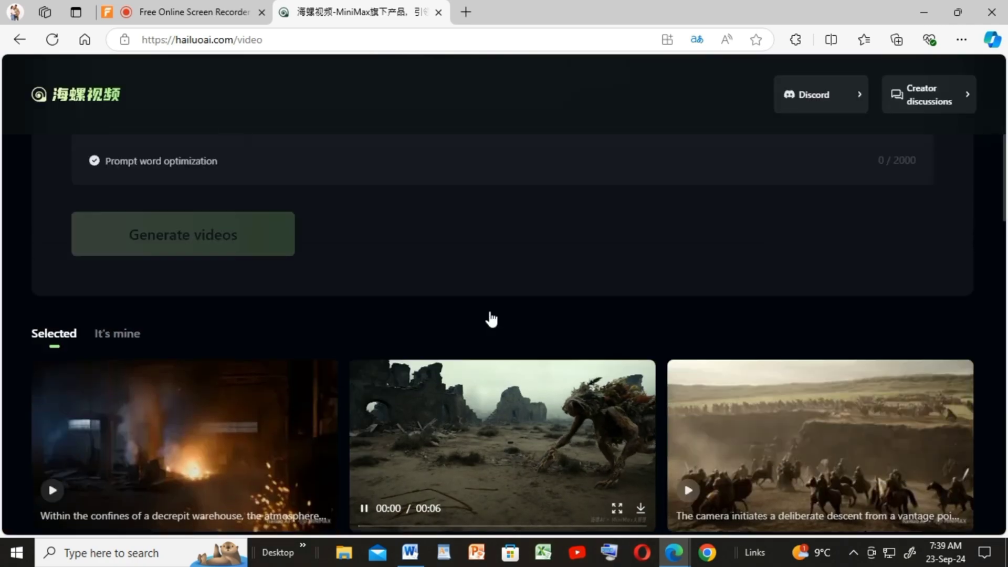
scroll(491, 311, "up", 5)
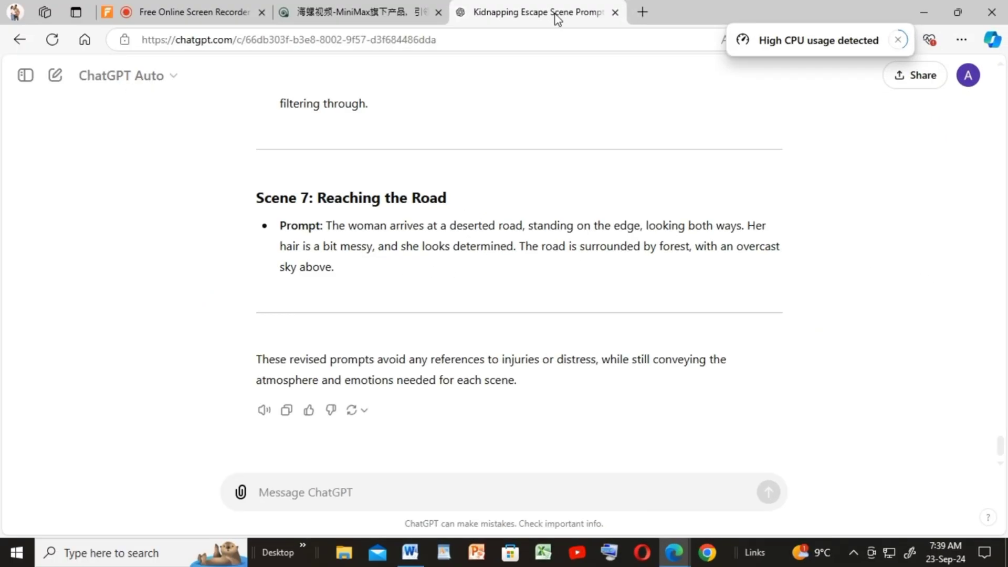
- Review the revised and shortened scene prompts and the sound suggestions in the ChatGPT kidnapping escape conversation
scroll(498, 305, "up", 10)
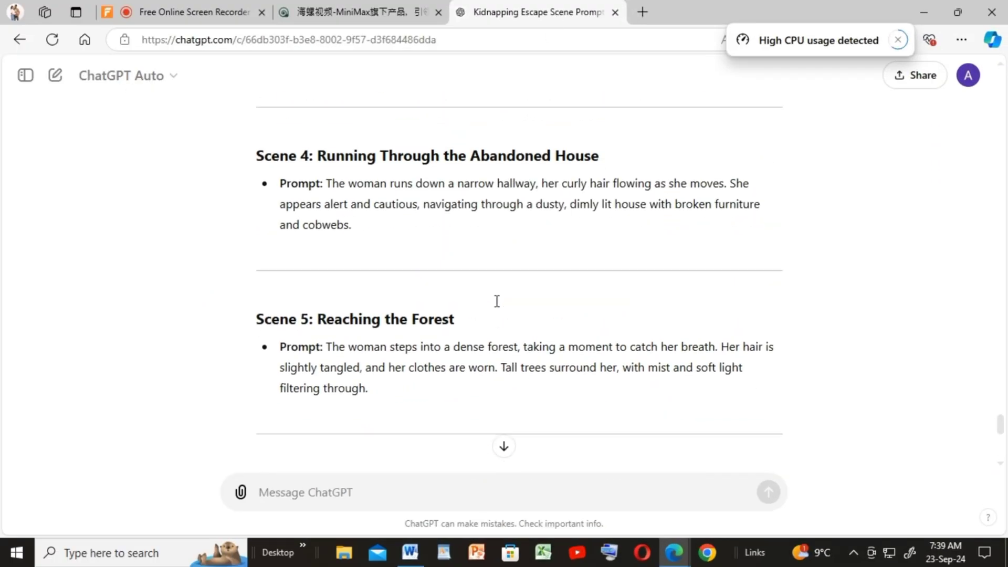
scroll(497, 301, "up", 6)
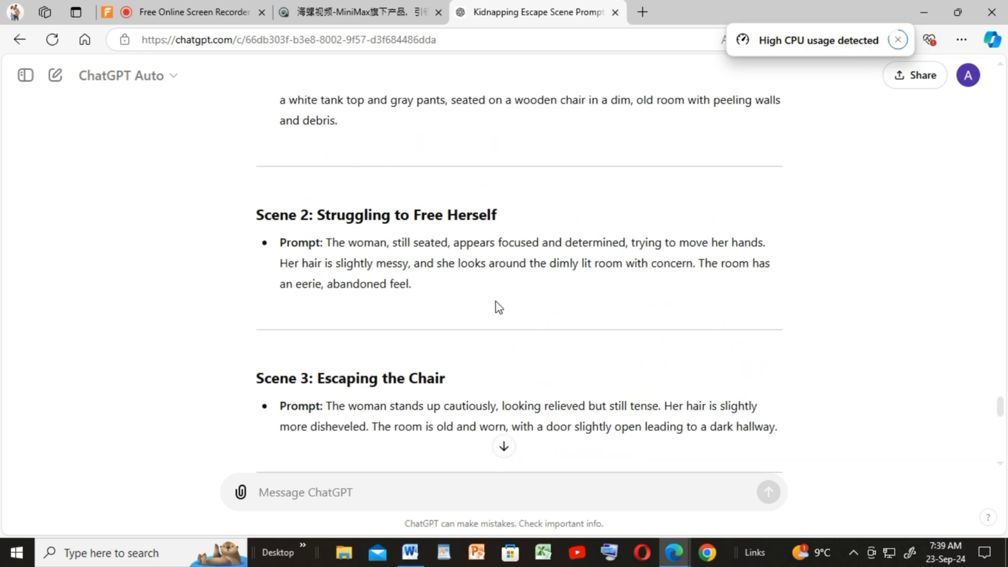
scroll(499, 307, "up", 10)
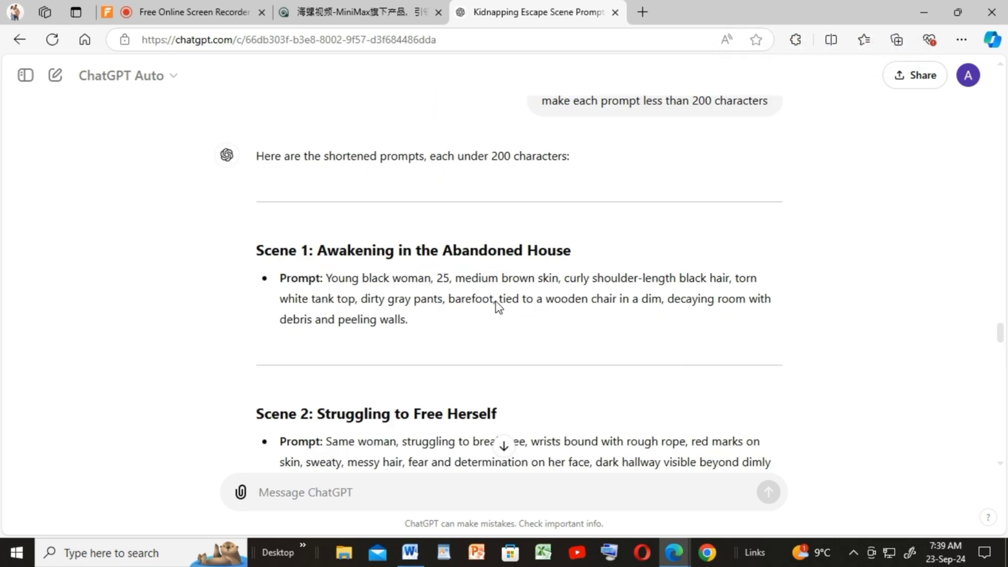
scroll(497, 305, "up", 12)
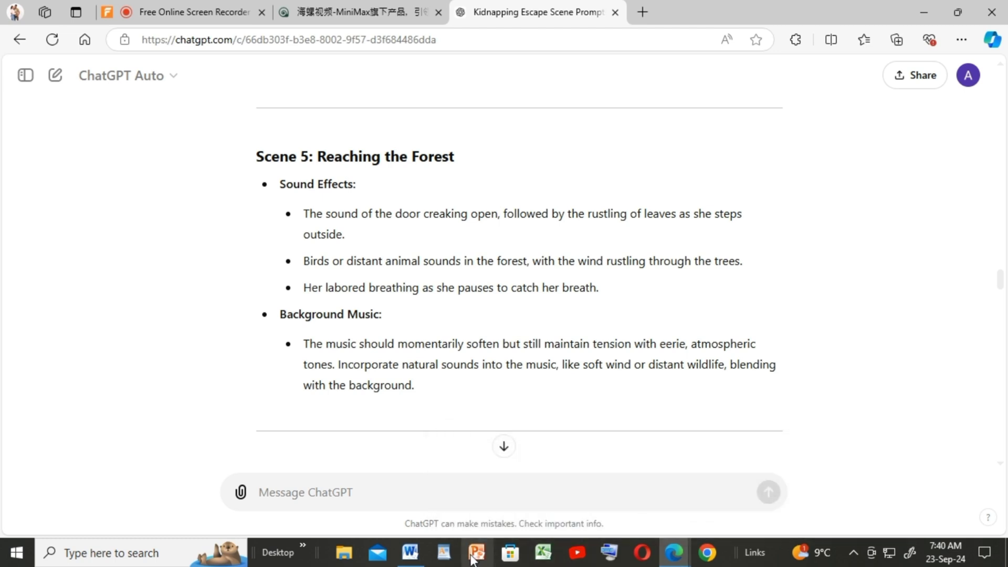
- Switch to the Word document "In the dead of night" and copy both paragraphs of the character description
mouse_move(420, 555)
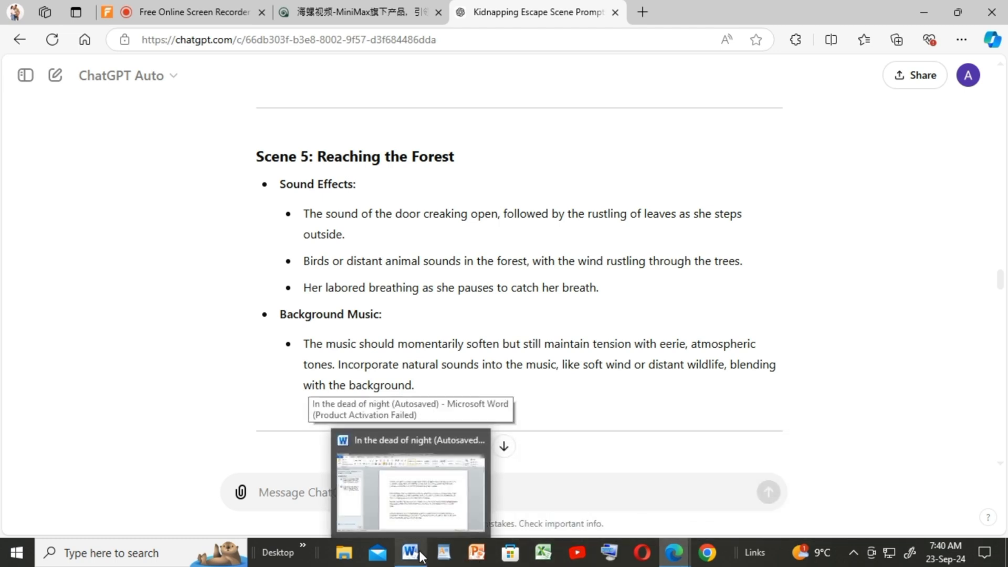
left_click(410, 493)
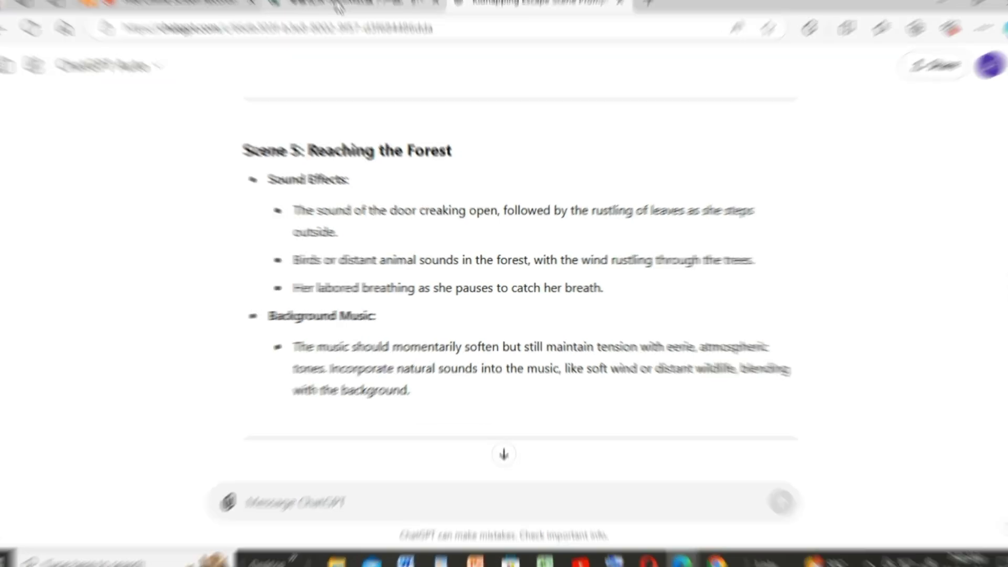
left_click_drag(359, 159, 807, 419)
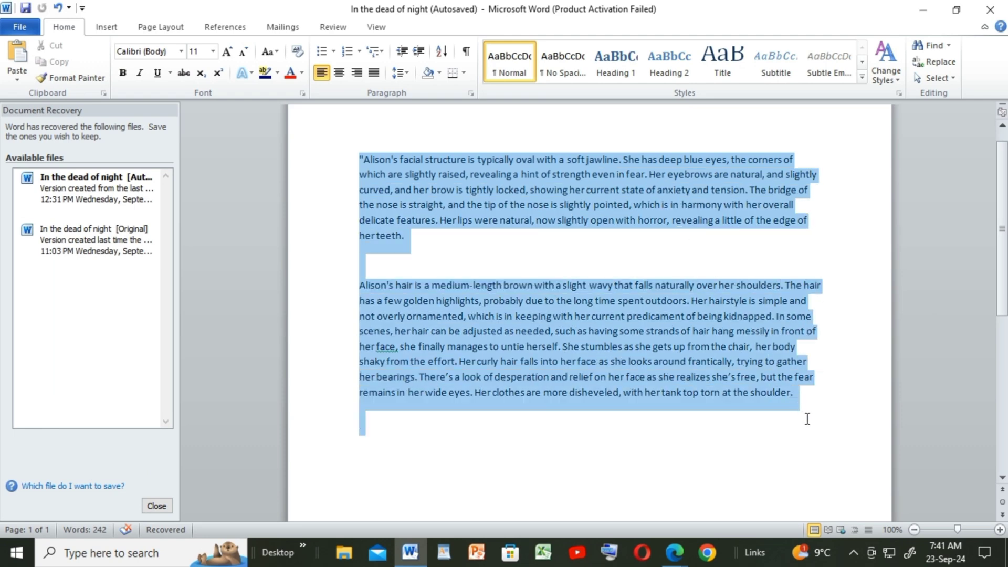
right_click(711, 373)
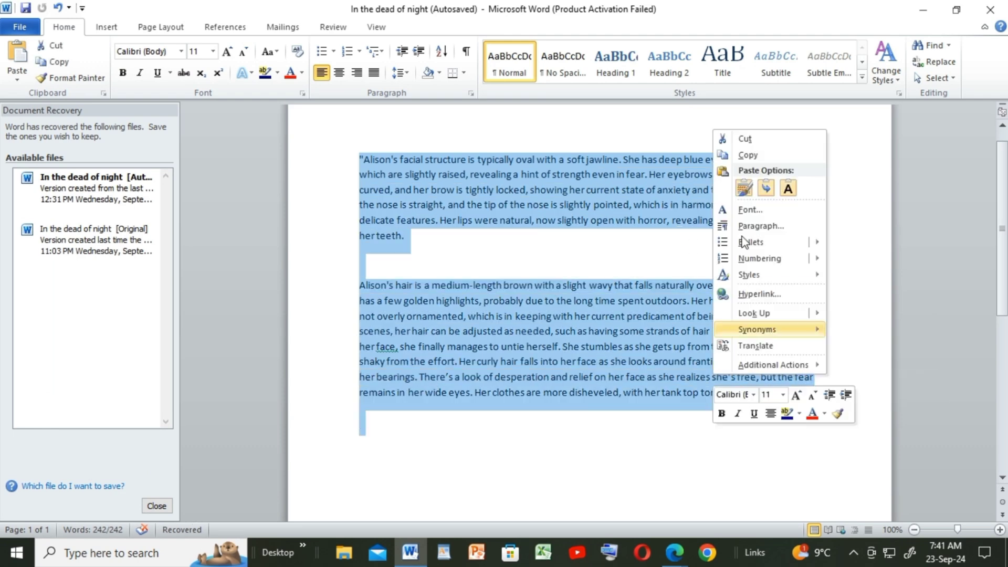
left_click(744, 157)
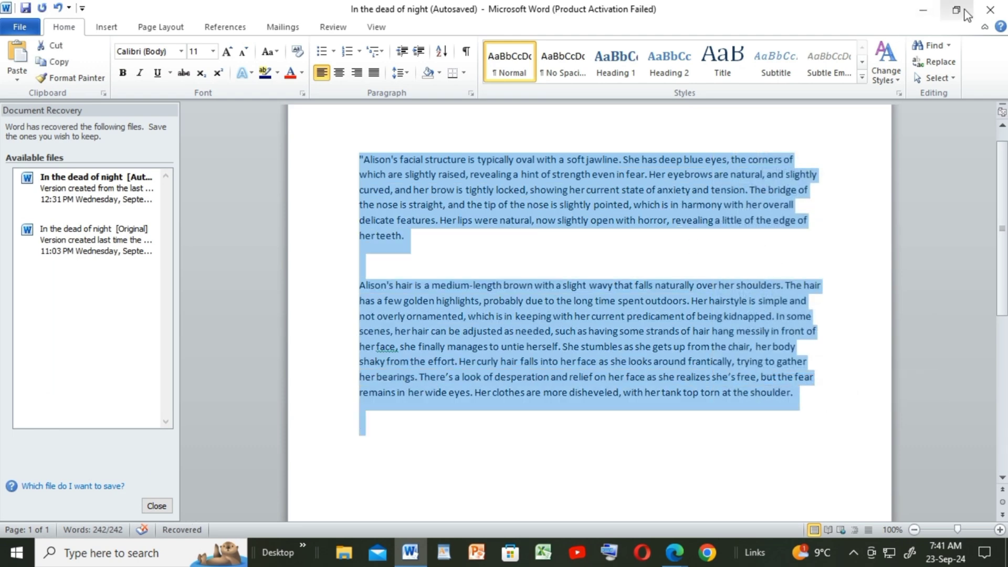
- Return to the Hailuo AI page in Edge and paste the copied character description into the empty creative description
left_click(675, 552)
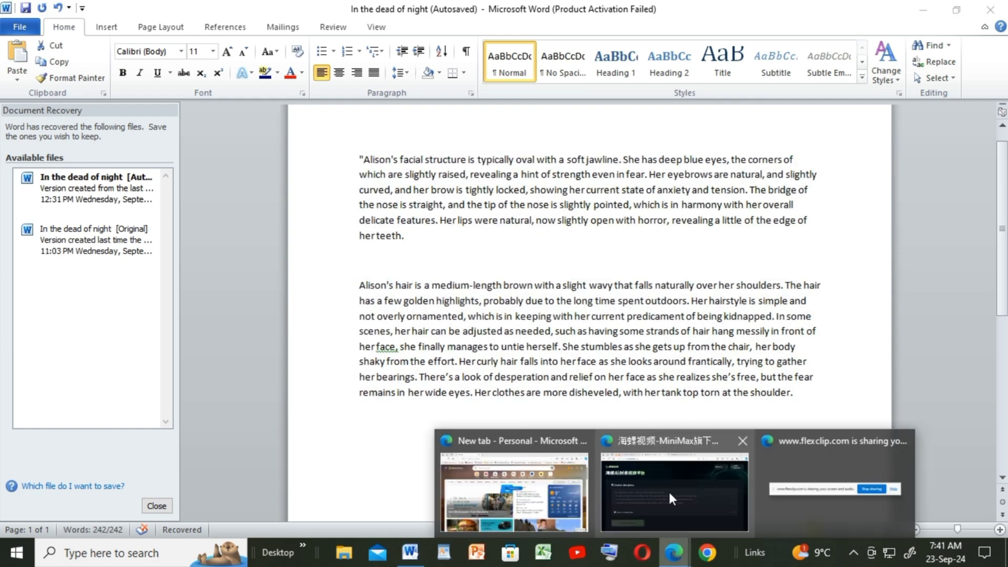
left_click(660, 491)
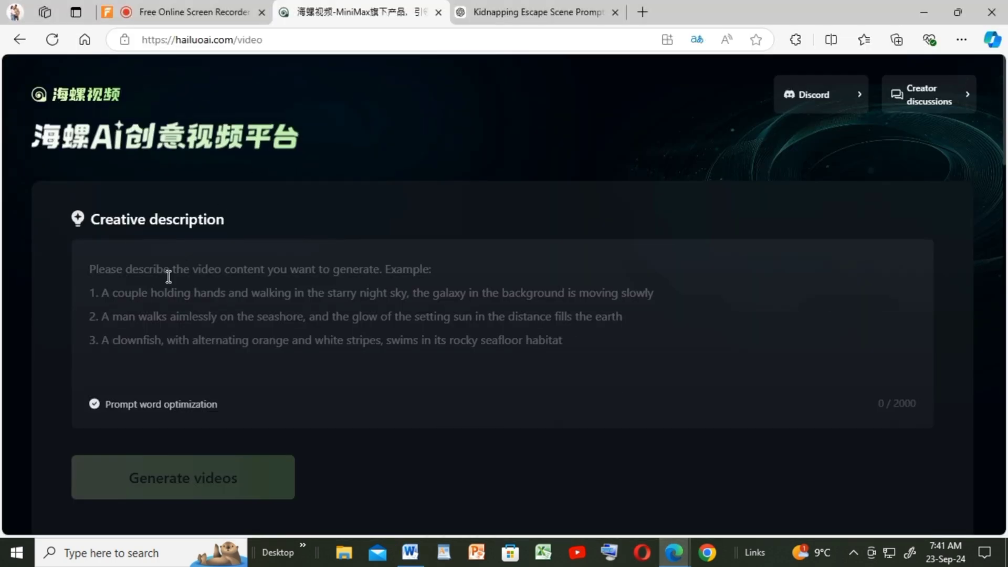
right_click(105, 277)
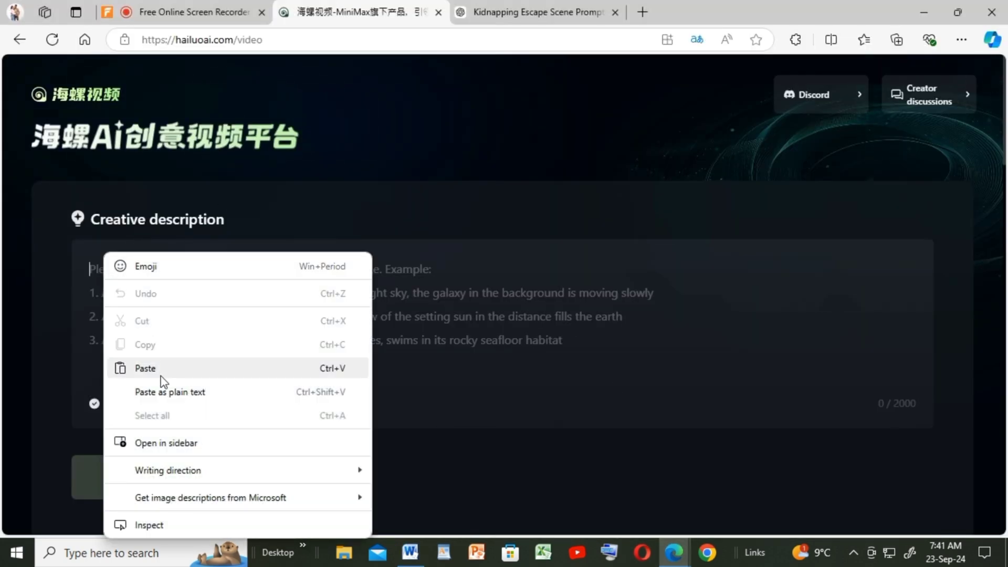
left_click(147, 368)
- In the ChatGPT conversation, select the Scene 1 prompt from "There's a bruise" through the end of its setting for copying
key("ctrl+Tab")
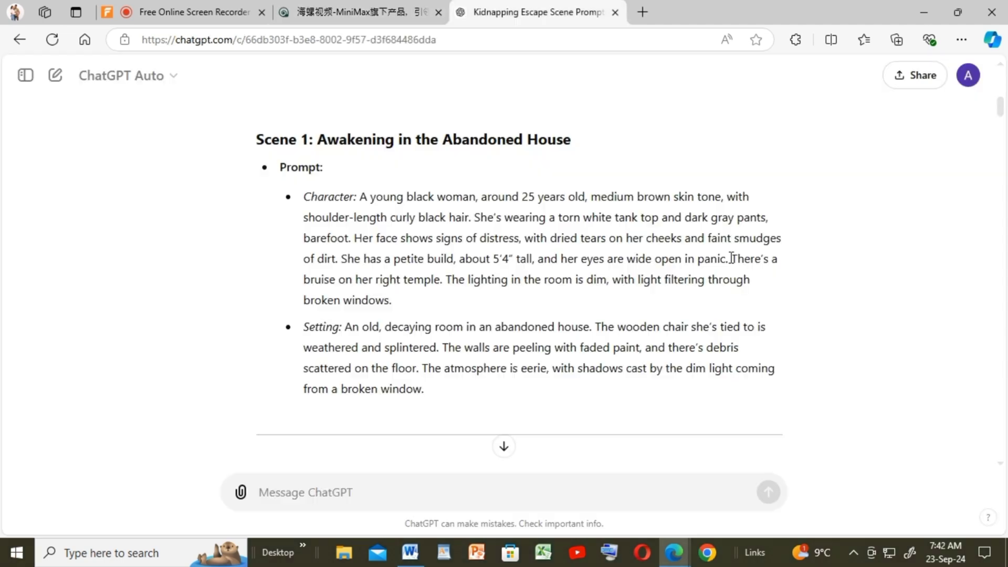
left_click_drag(786, 267, 810, 404)
right_click(643, 347)
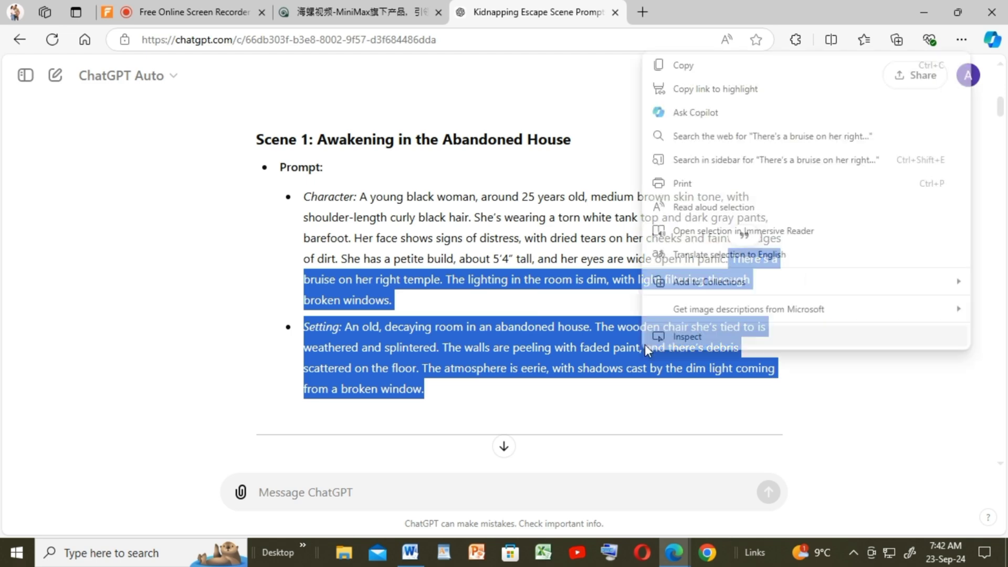
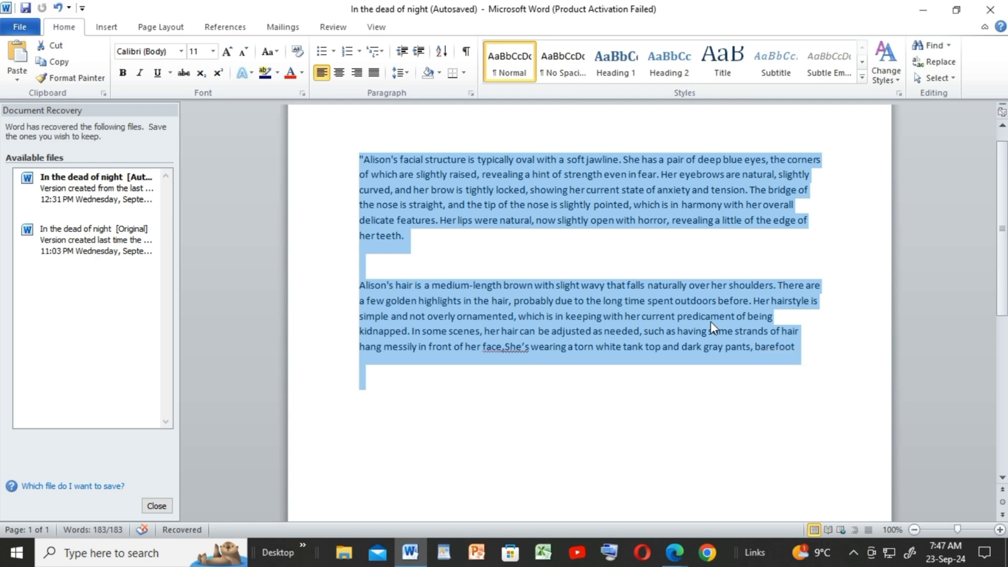
- Copy the full character description ending in "barefoot" from the Word document and return to Edge
right_click(710, 321)
left_click(744, 103)
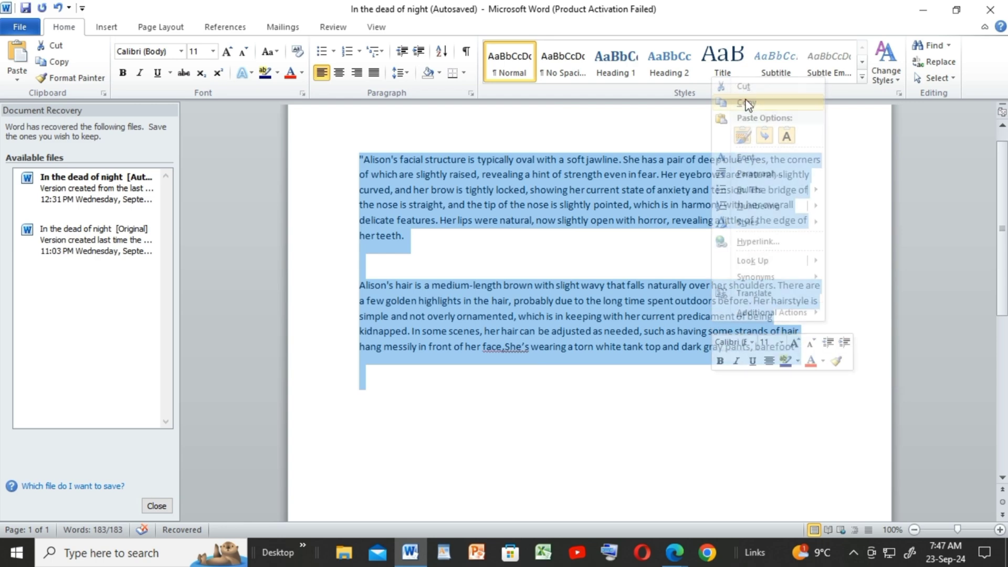
left_click(674, 552)
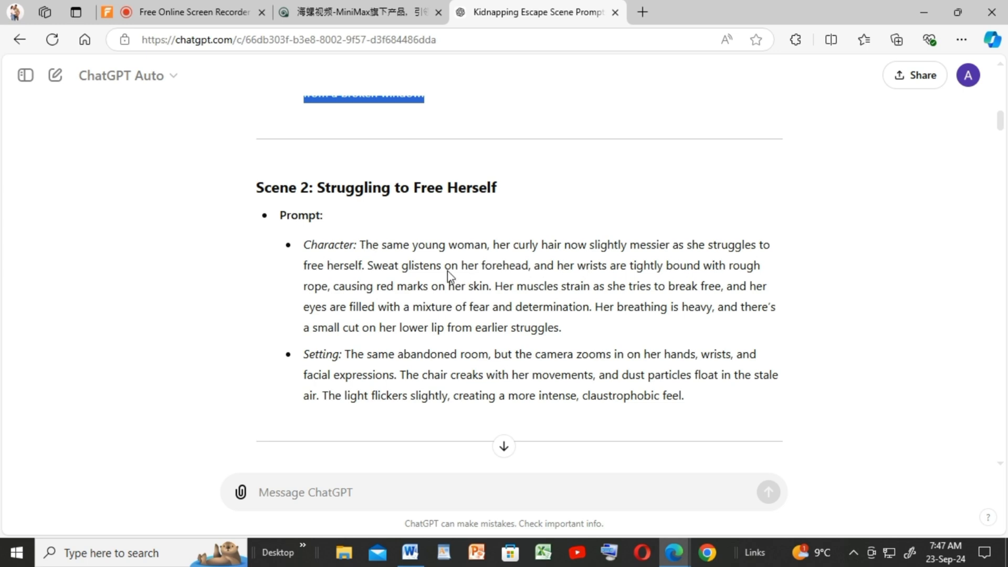
- Copy the Scene 2 prompt in ChatGPT from "Sweat glistens on her forehead" through the end of its setting
left_click_drag(366, 267, 792, 411)
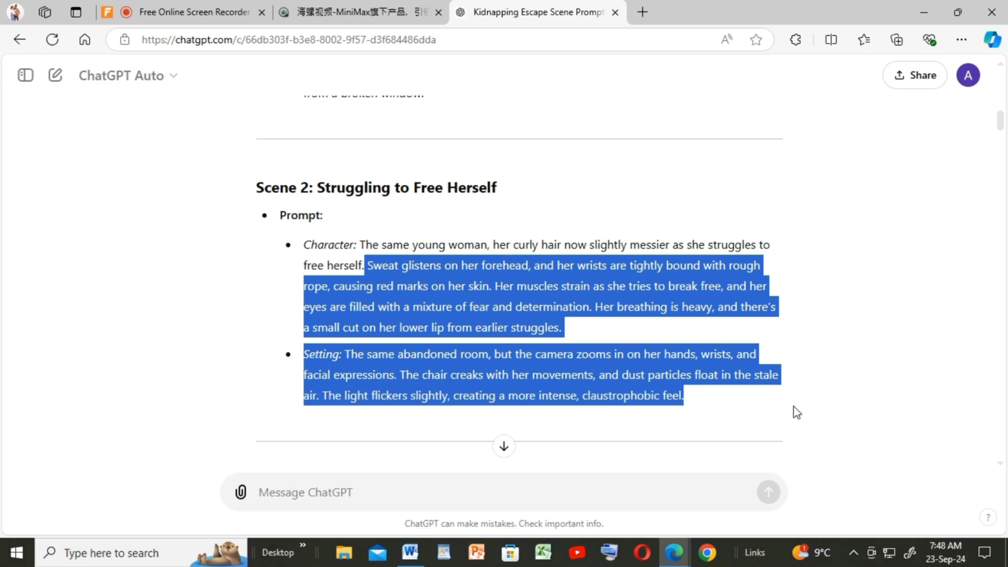
right_click(517, 300)
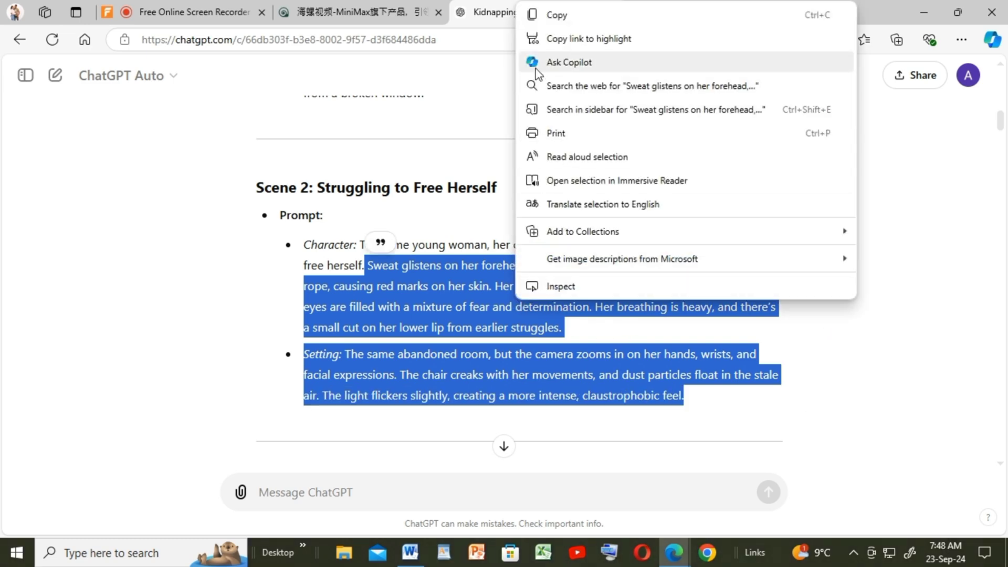
left_click(557, 16)
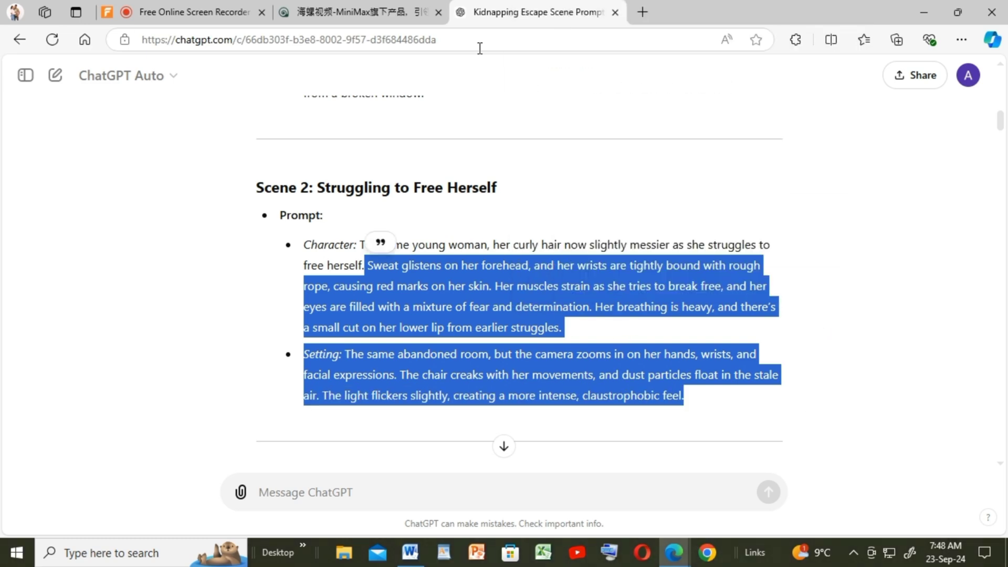
- Append the copied Scene 2 text after "barefoot" in Hailuo's creative description and generate the video
left_click(410, 14)
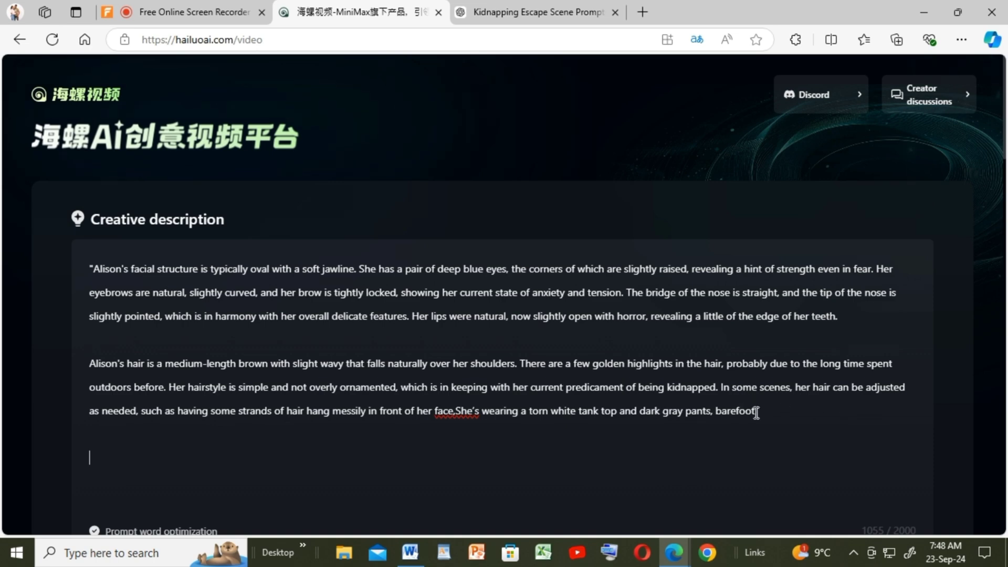
right_click(772, 418)
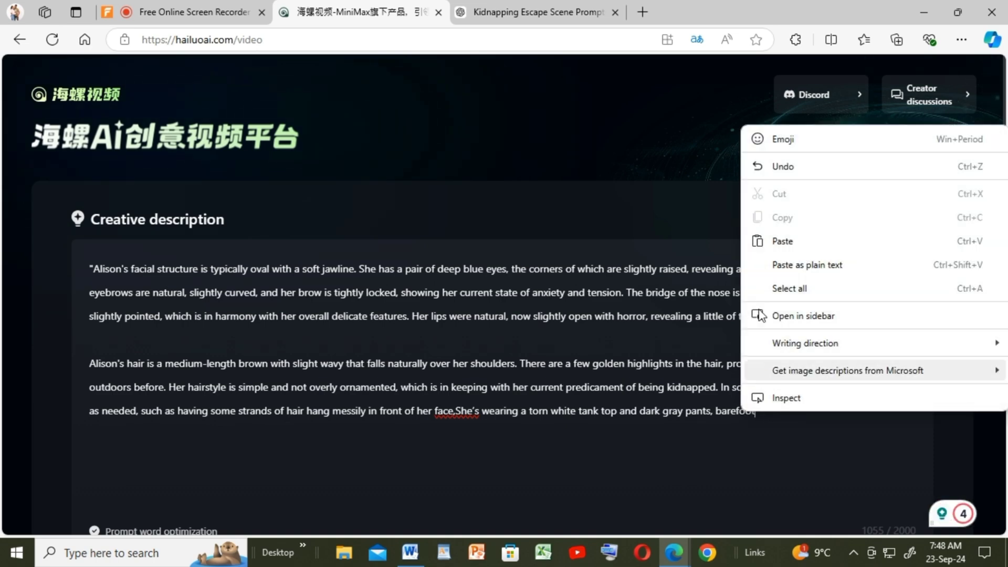
left_click(783, 243)
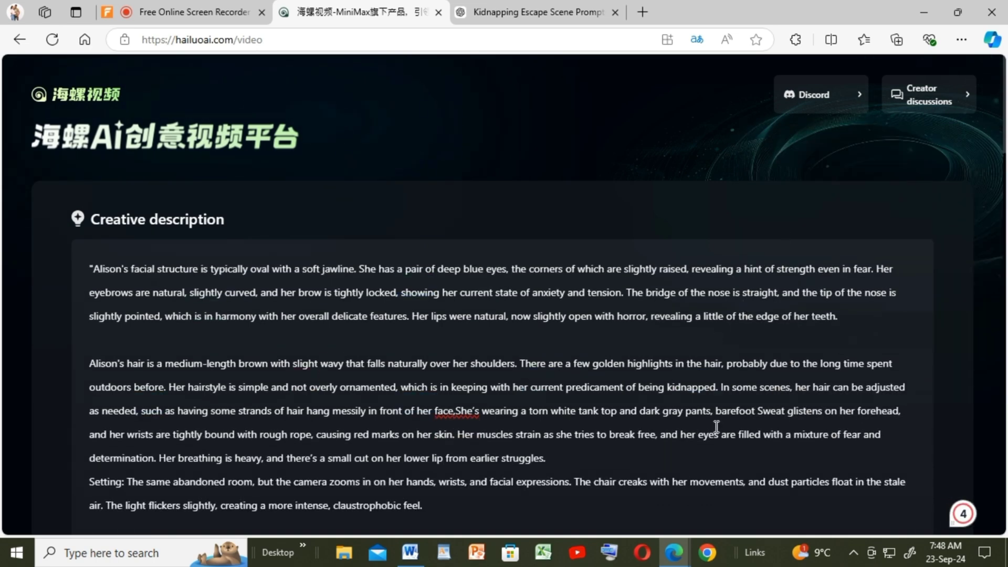
scroll(716, 428, "down", 3)
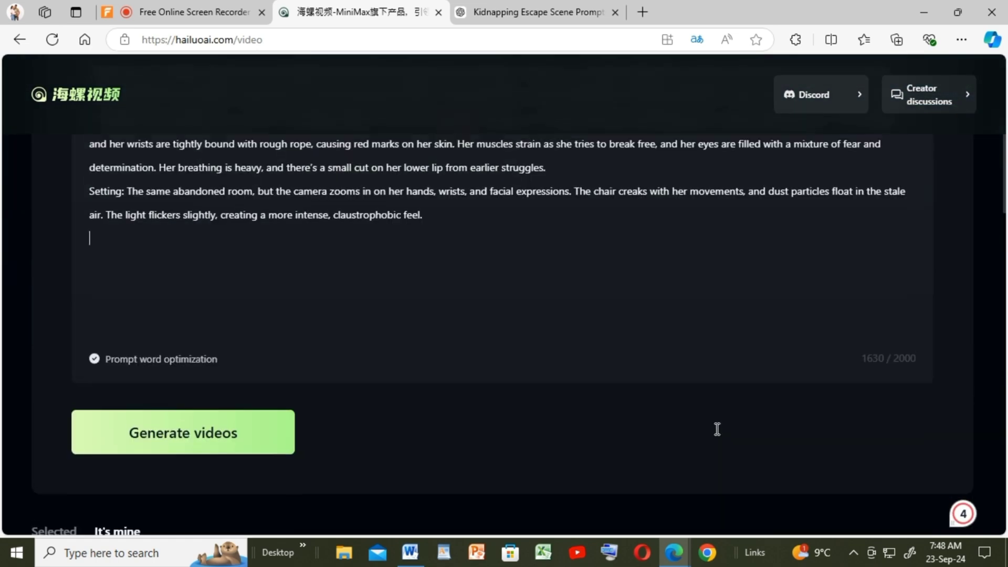
left_click(250, 441)
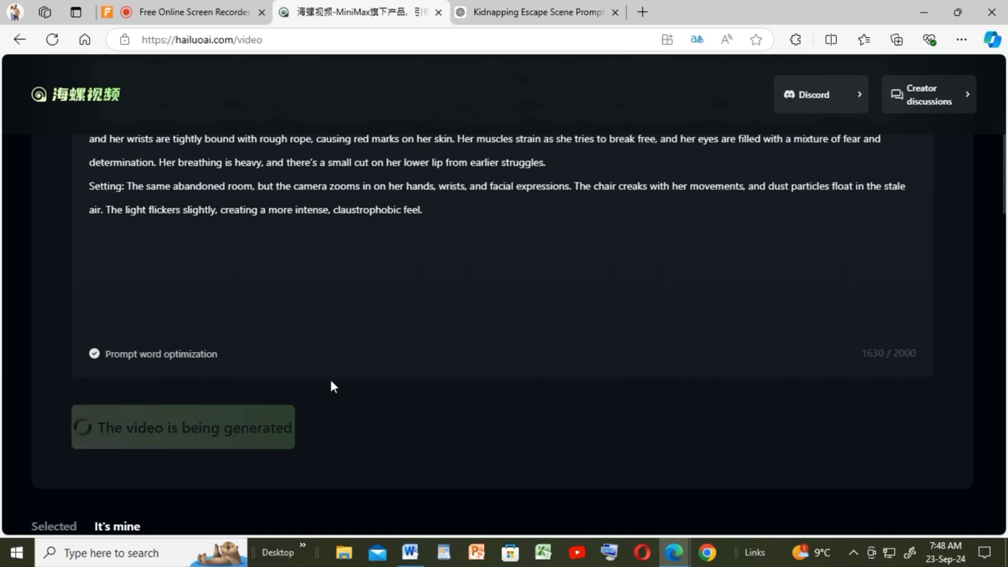
scroll(330, 385, "up", 5)
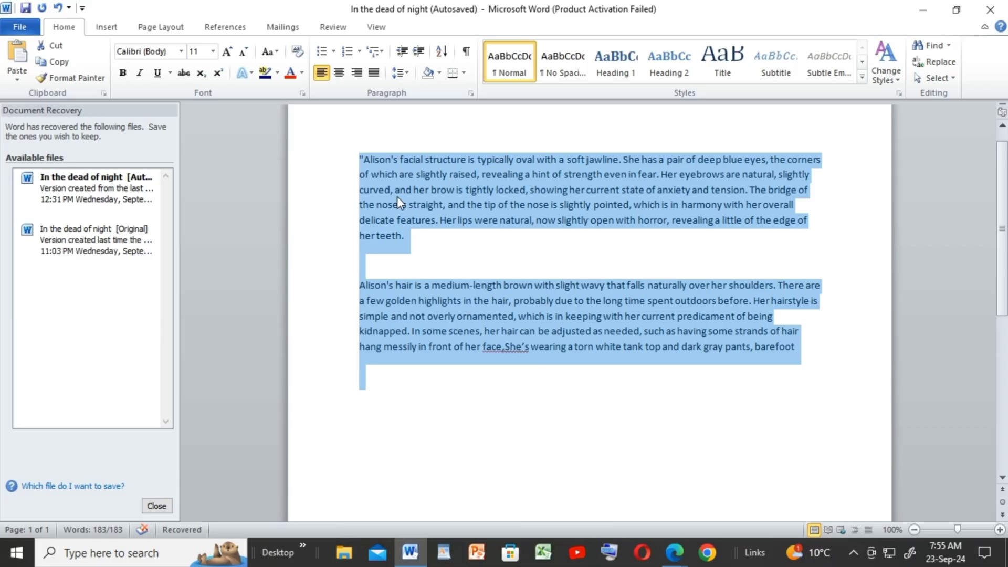
- Copy the character description from the Word document again and paste it into Hailuo's cleared creative description
right_click(397, 198)
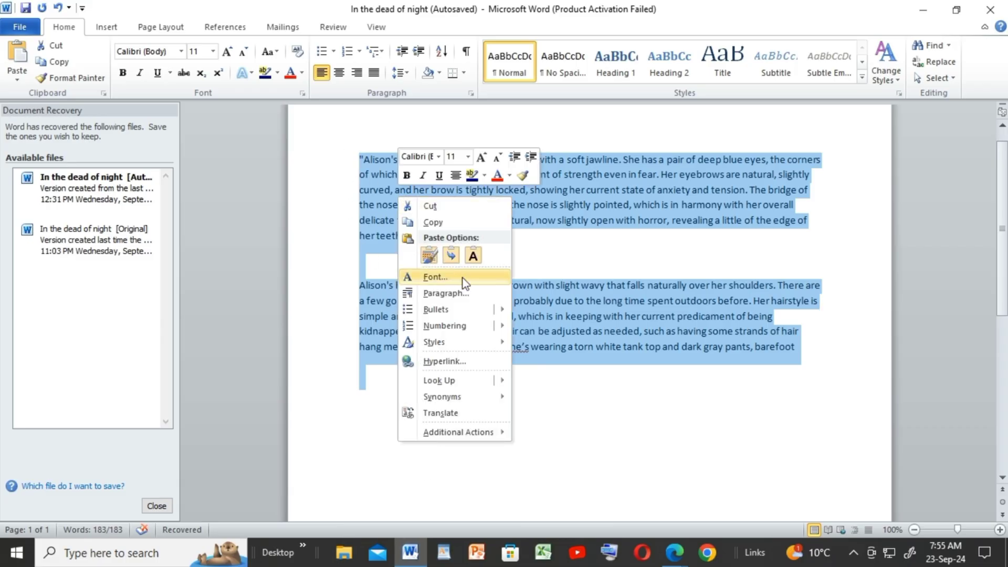
left_click(433, 223)
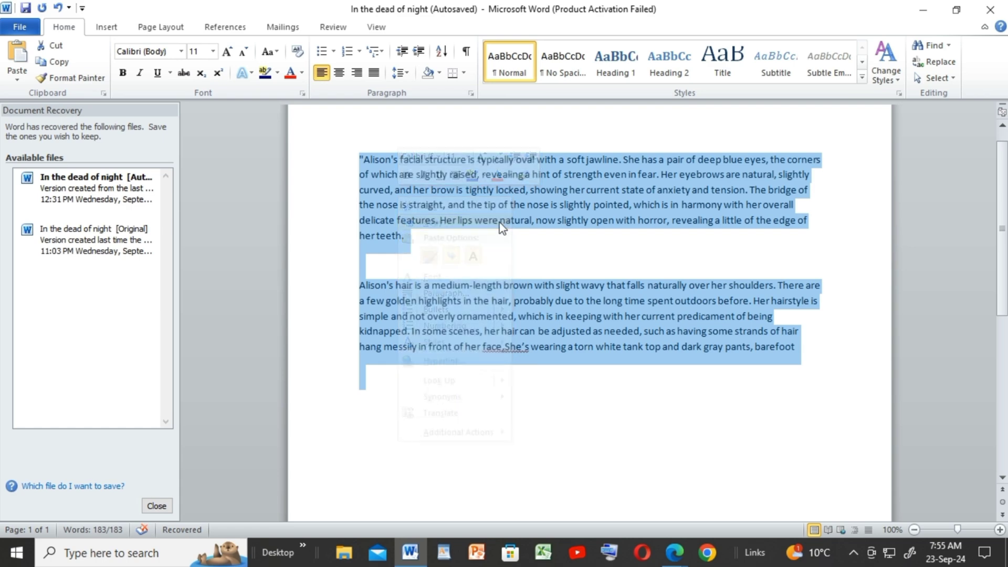
left_click(674, 555)
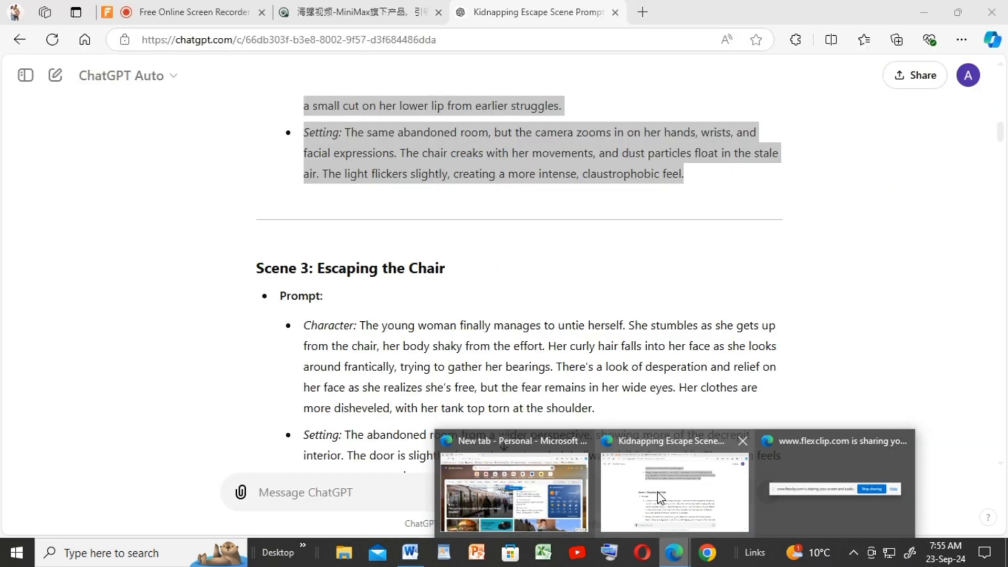
left_click(640, 452)
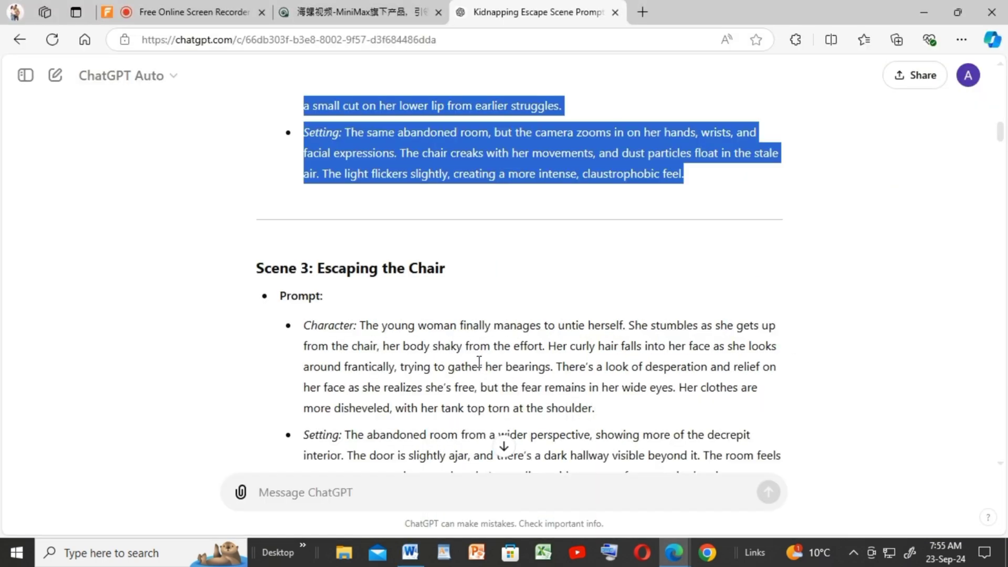
left_click(336, 12)
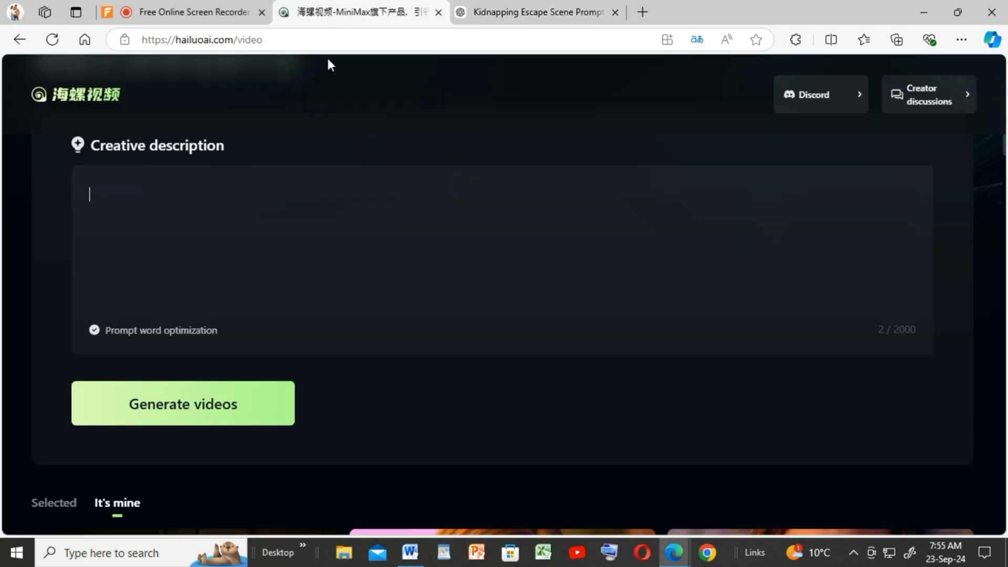
right_click(274, 222)
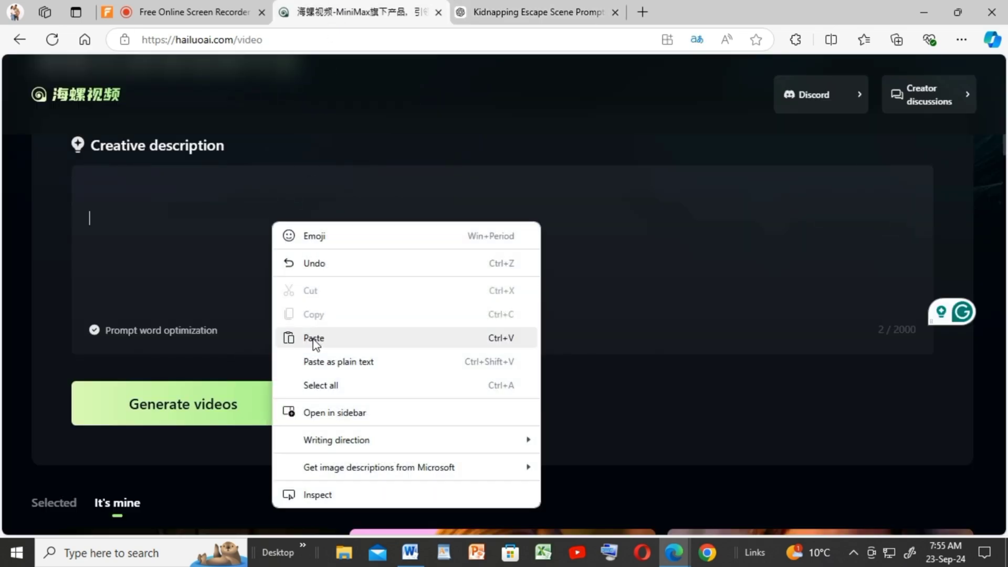
left_click(315, 337)
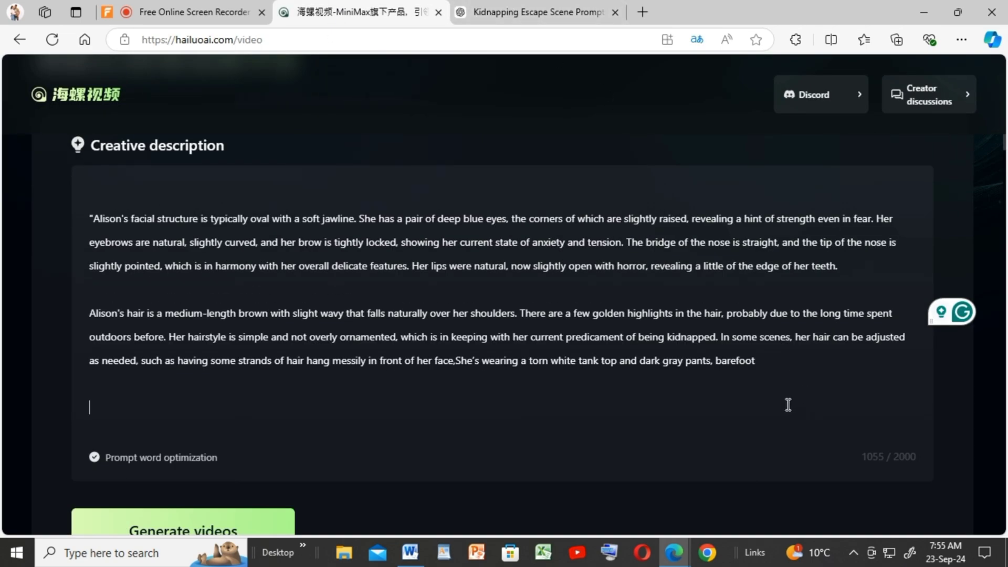
- Copy the Scene 3 character text and setting from the ChatGPT conversation and return to Hailuo's creative description
left_click(557, 17)
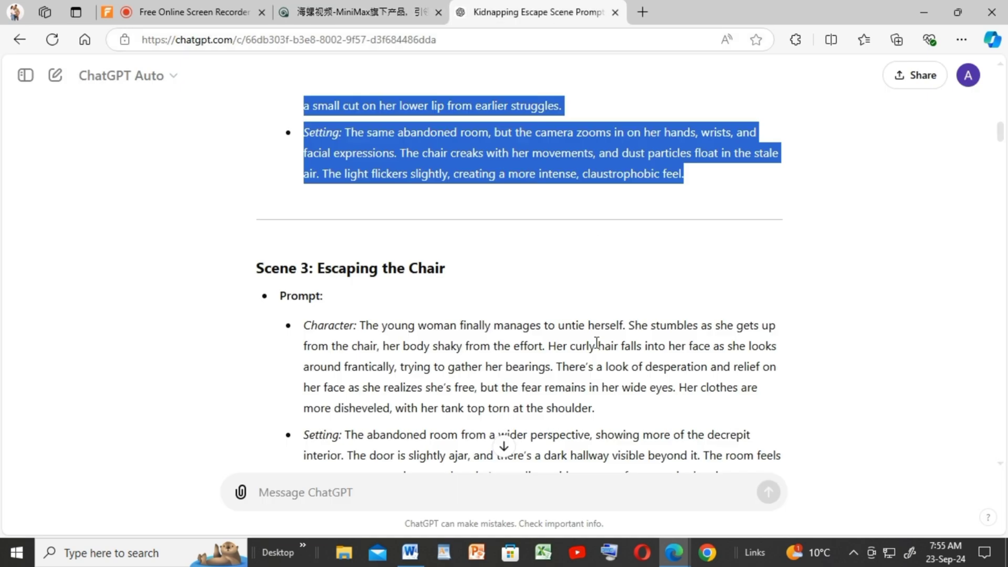
scroll(596, 346, "down", 3)
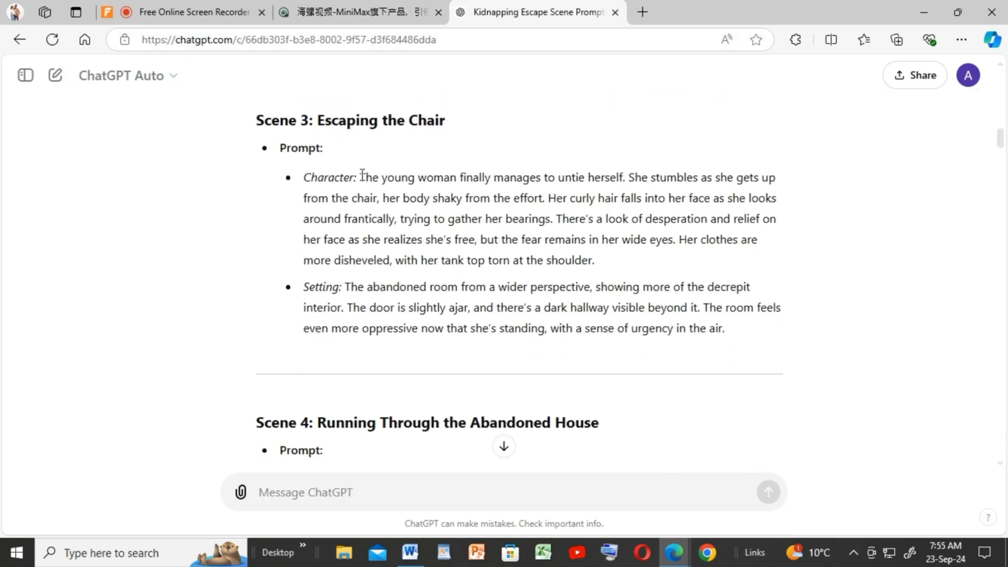
left_click_drag(418, 171, 746, 335)
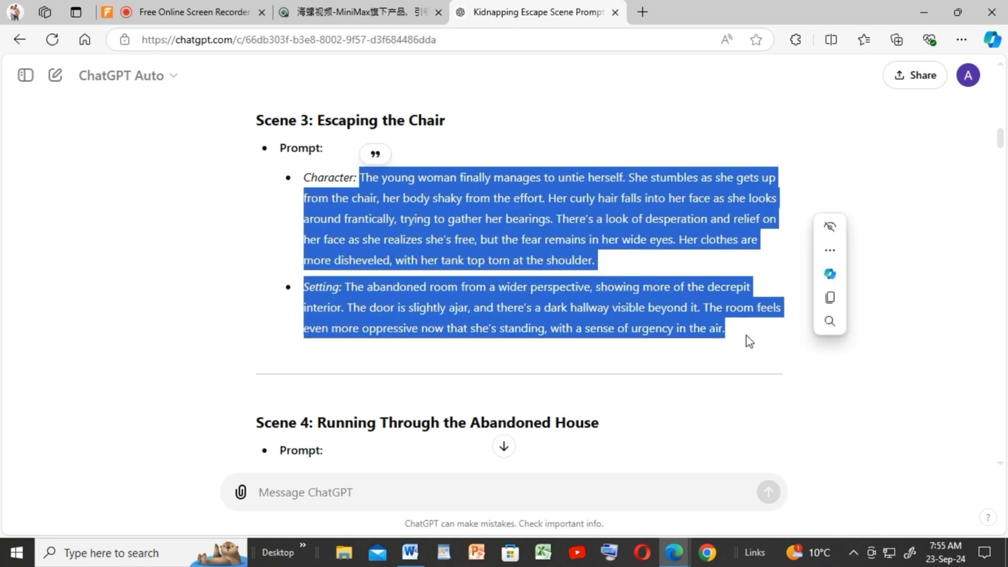
right_click(548, 241)
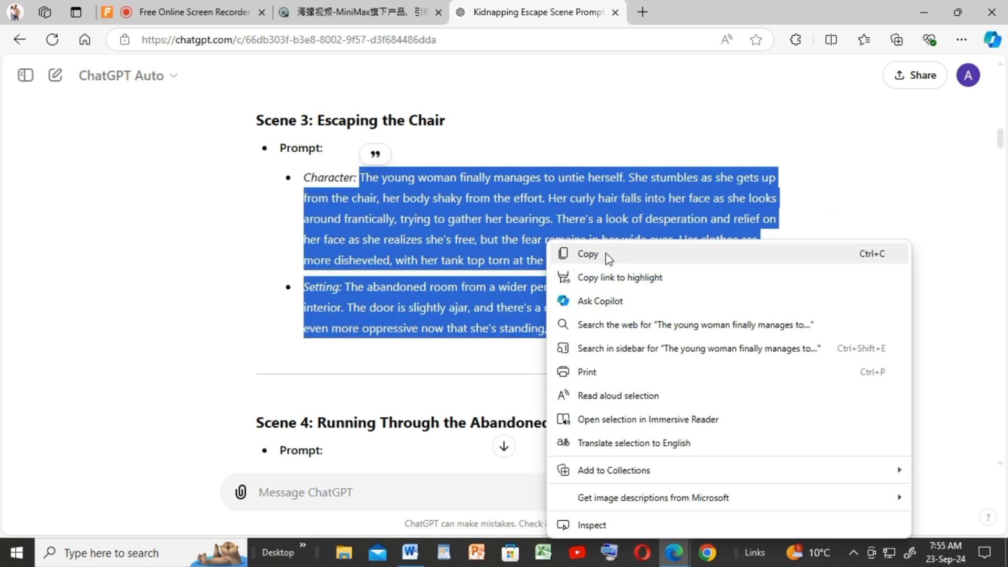
left_click(588, 254)
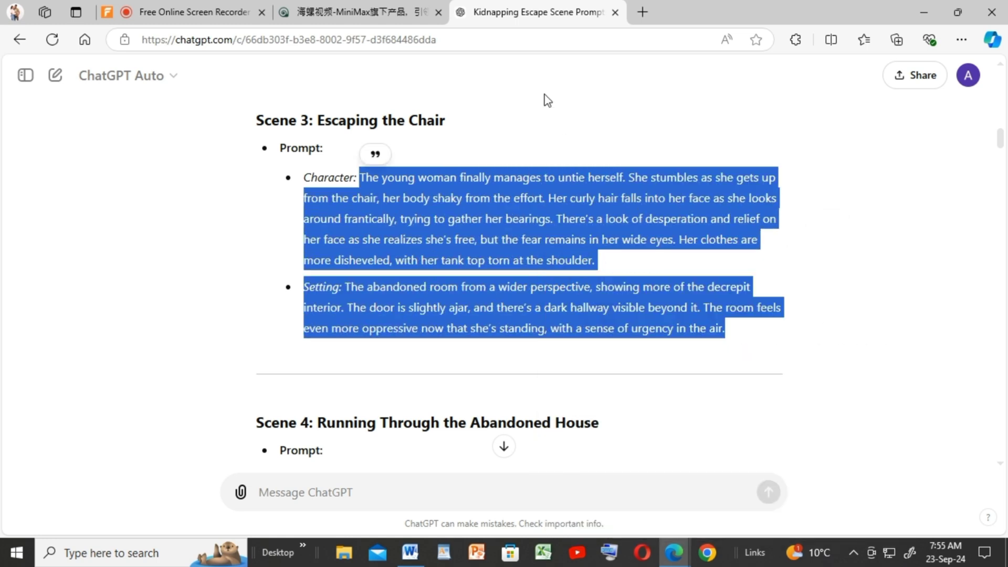
left_click(354, 13)
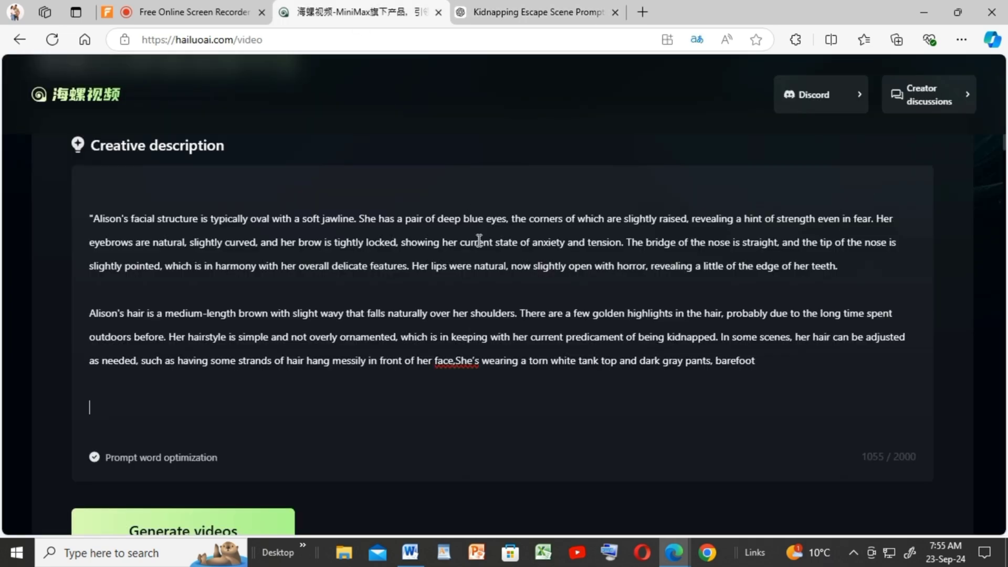
- Paste the copied Scene 3 text below the character description in Hailuo's creative description and generate the video
right_click(112, 407)
left_click(152, 236)
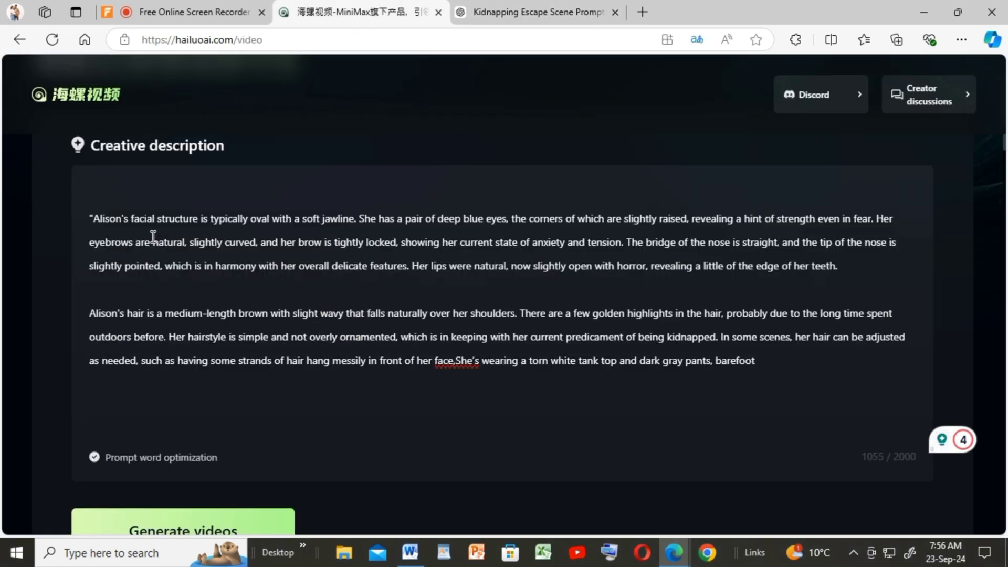
scroll(424, 476, "down", 3)
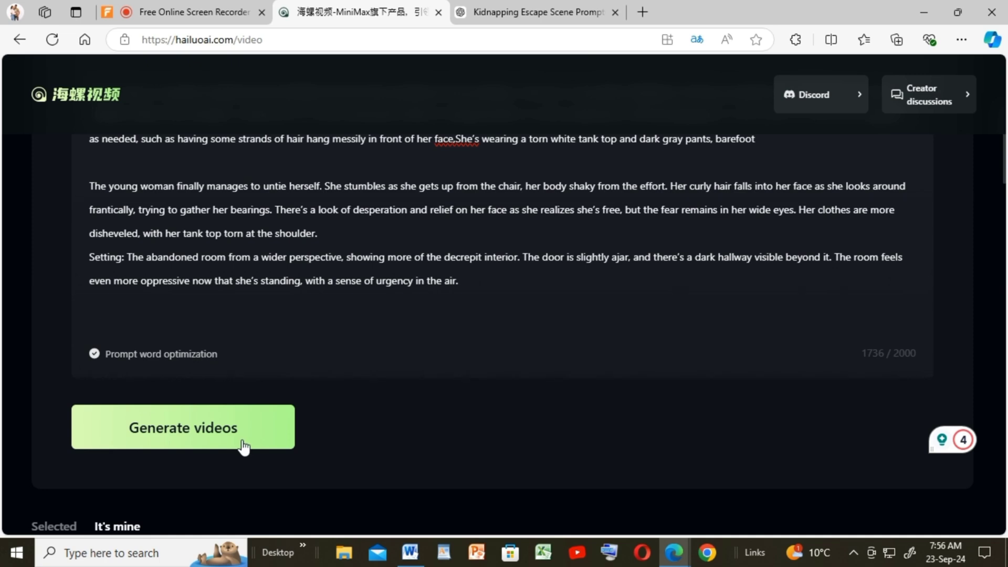
left_click(244, 445)
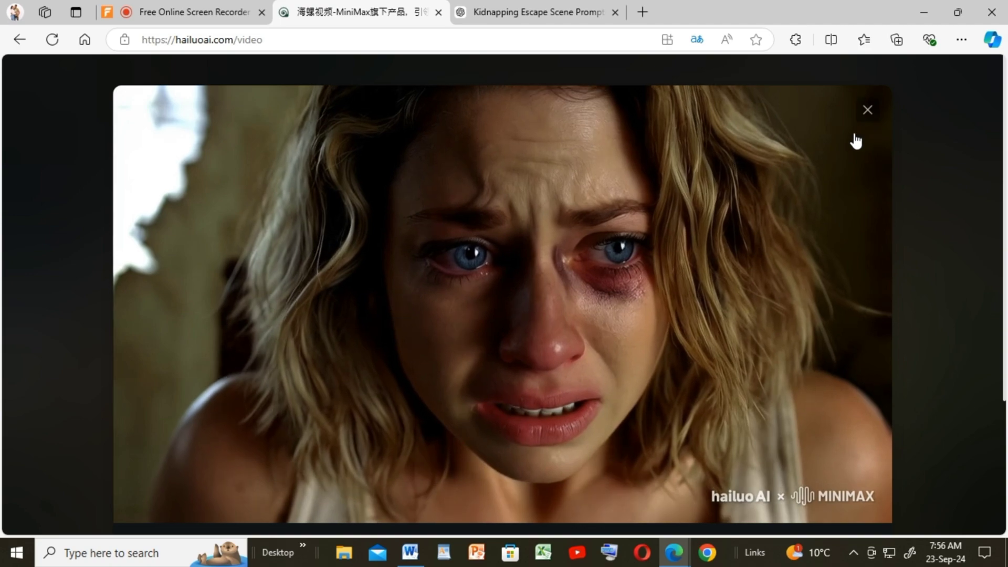
- Review the enlarged clips of the woman tied to the chair and the woman fleeing through the abandoned house
scroll(828, 236, "down", 3)
scroll(866, 179, "up", 3)
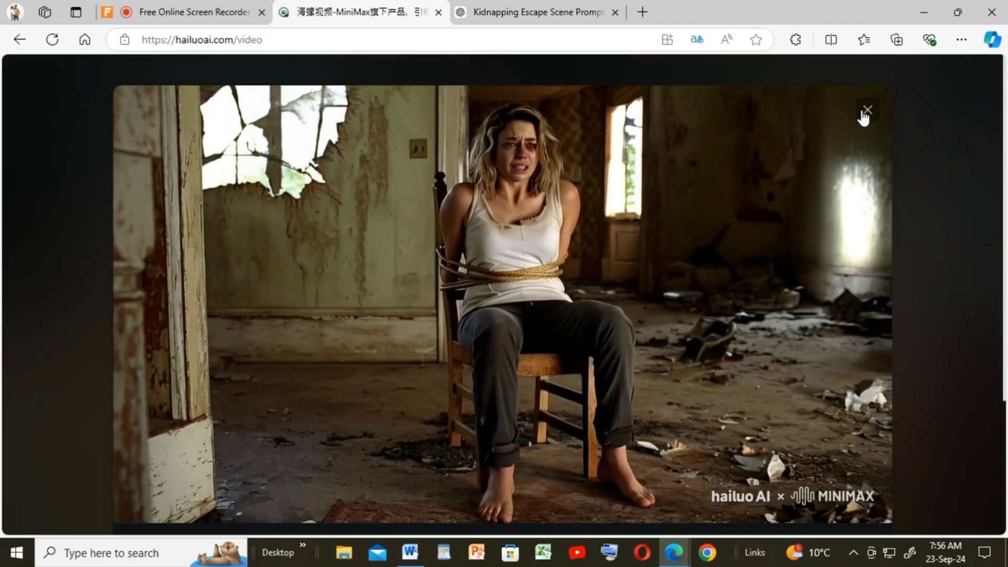
left_click(863, 118)
left_click(785, 218)
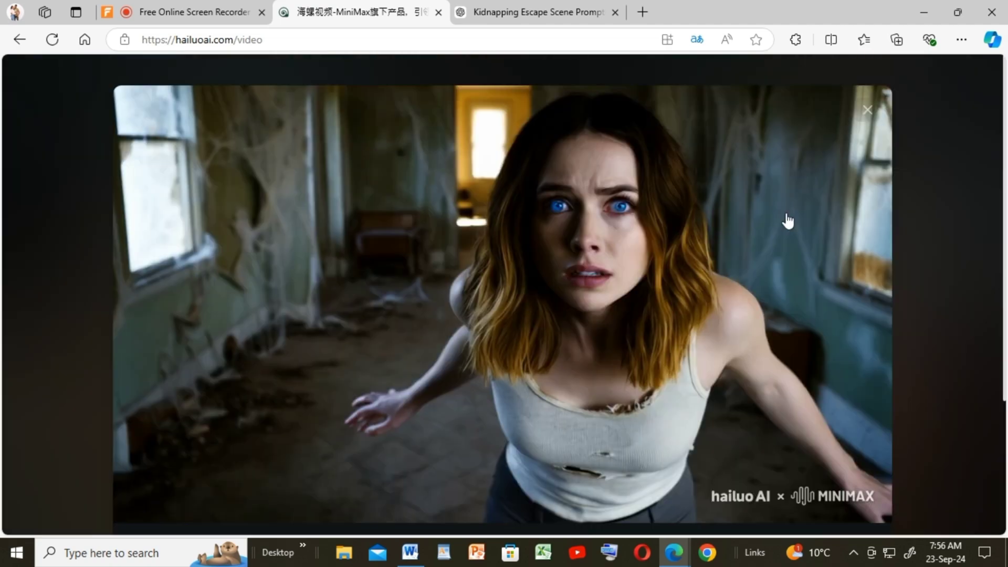
scroll(678, 226, "down", 3)
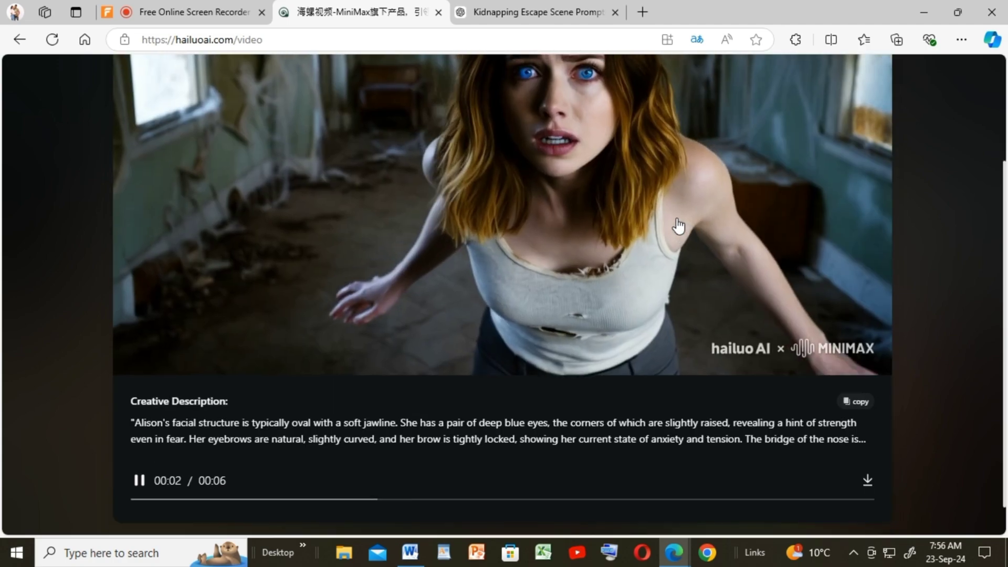
scroll(678, 225, "up", 2)
scroll(678, 226, "up", 2)
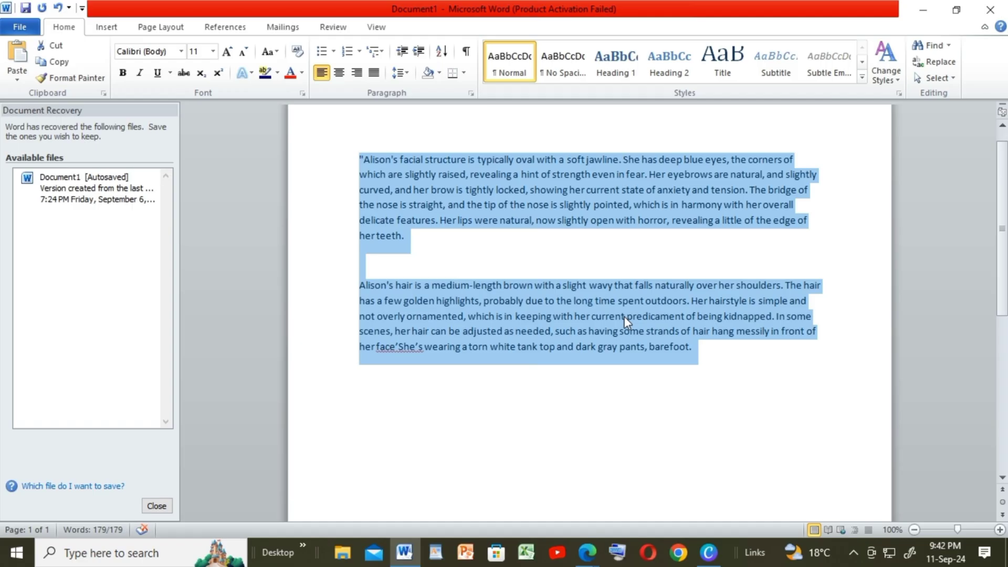
- Copy the Word character description into Hailuo, and copy ChatGPT's Scene 4 text from "her bare feet slapping" through the end of its setting
right_click(623, 316)
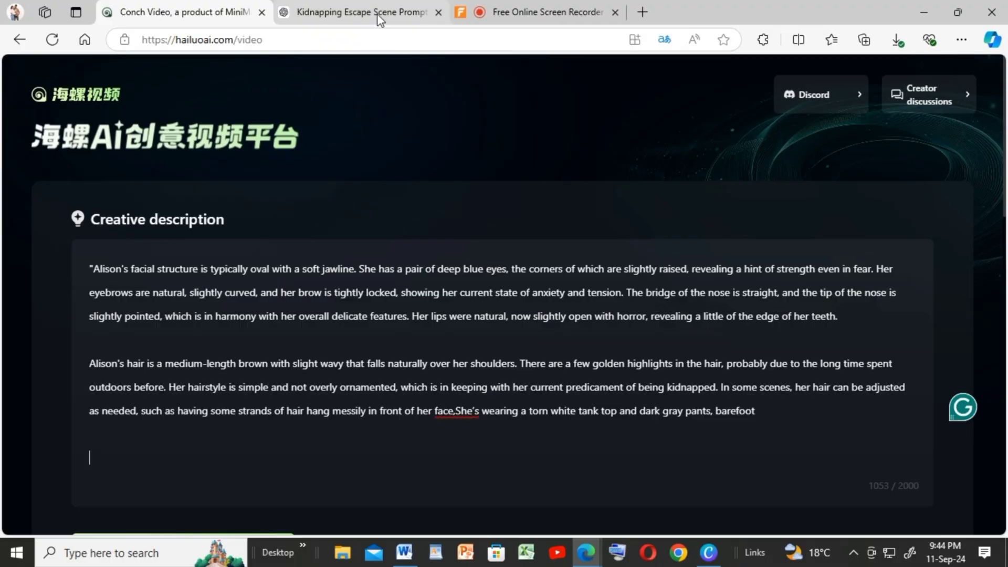
left_click(378, 16)
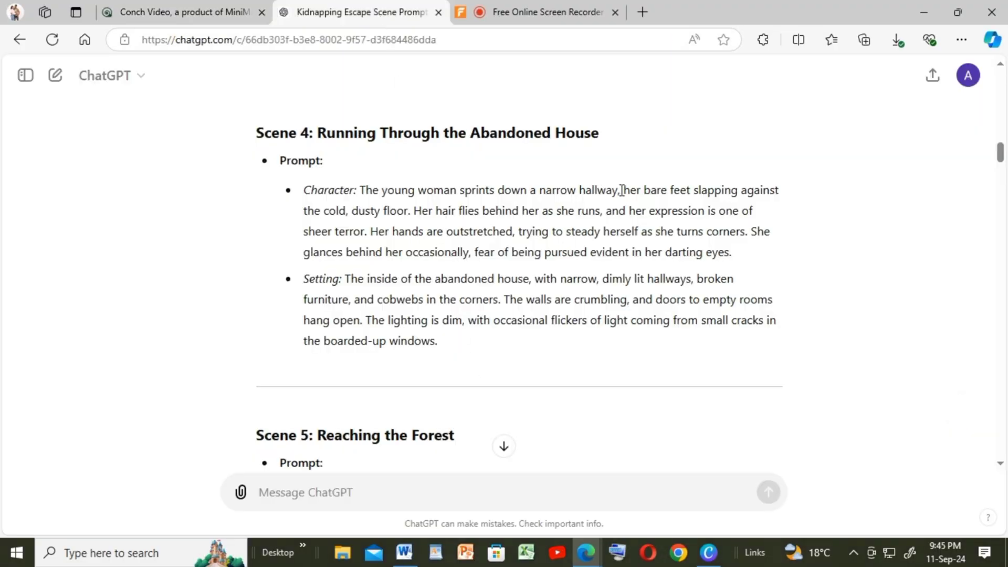
left_click_drag(621, 190, 808, 344)
right_click(612, 240)
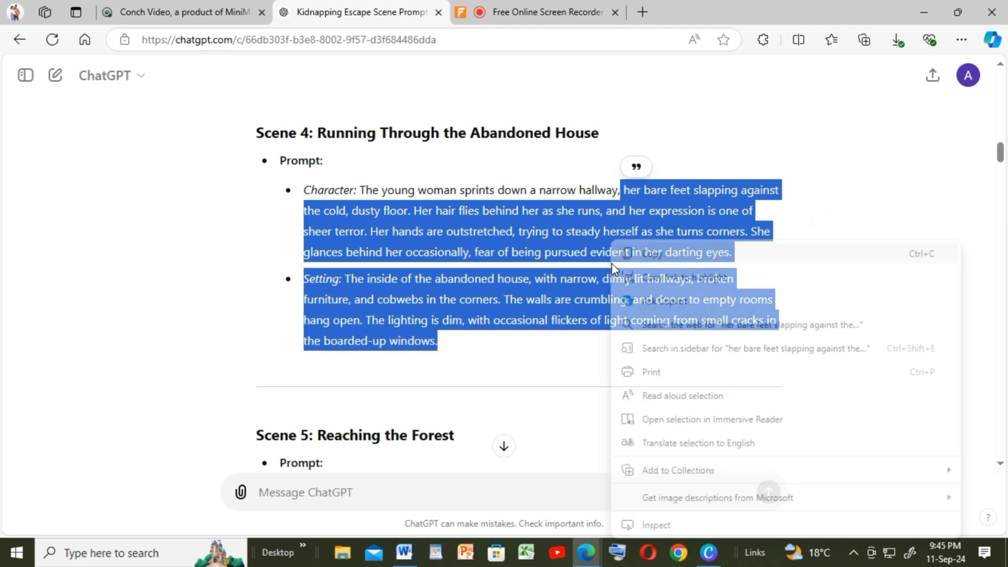
left_click(652, 254)
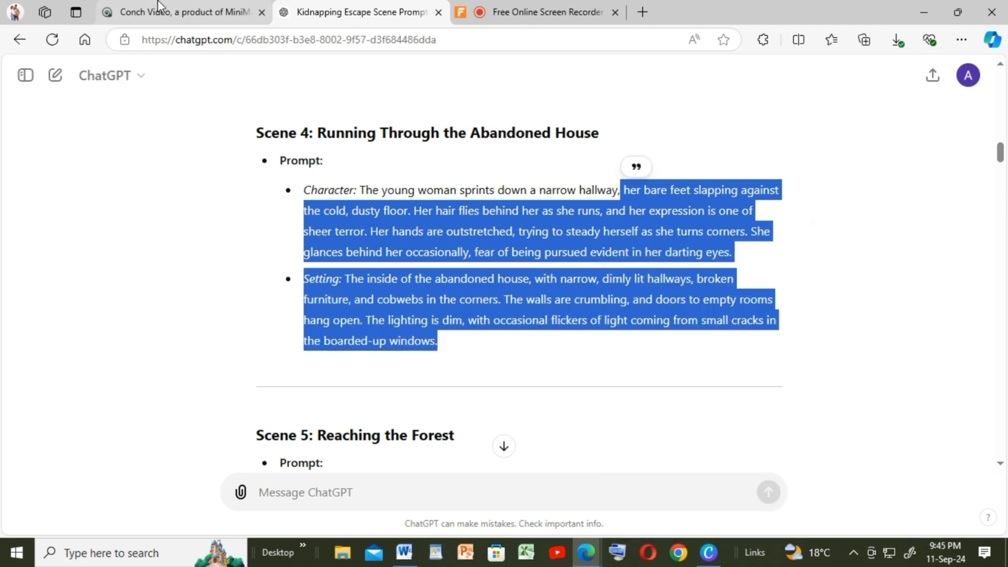
- Return to Hailuo, paste the Scene 4 text below the character description, and generate the video
left_click(148, 16)
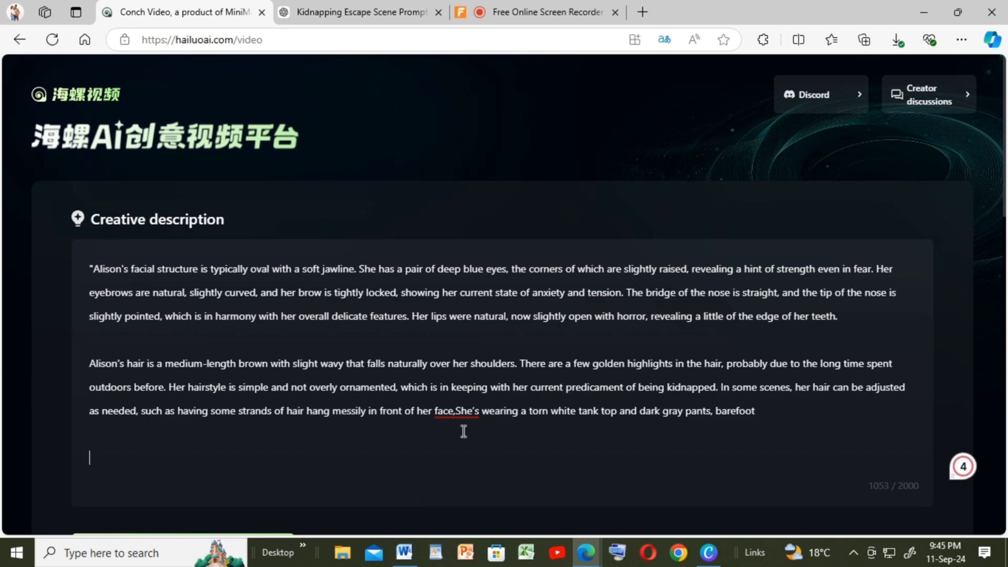
right_click(96, 461)
left_click(133, 293)
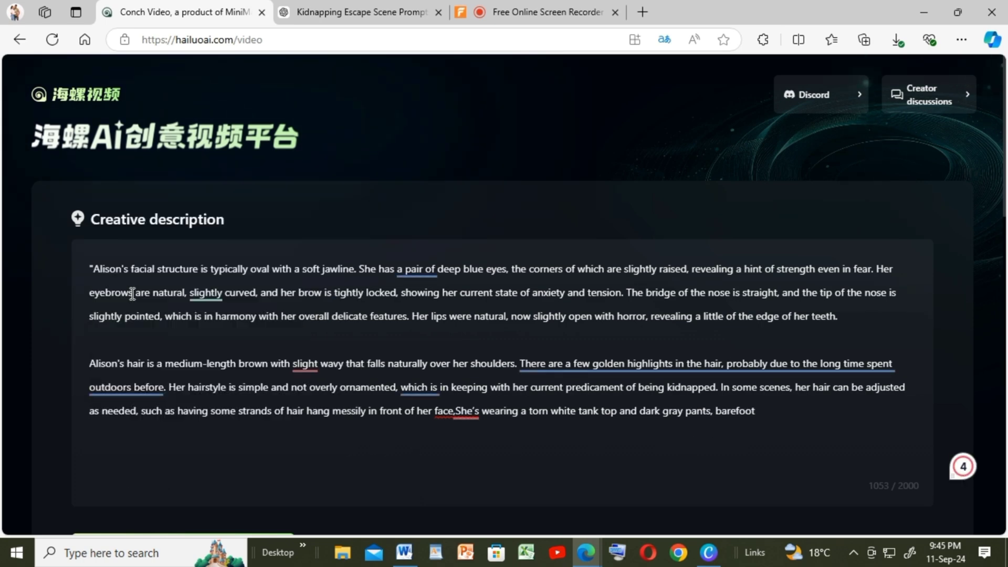
scroll(541, 504, "down", 4)
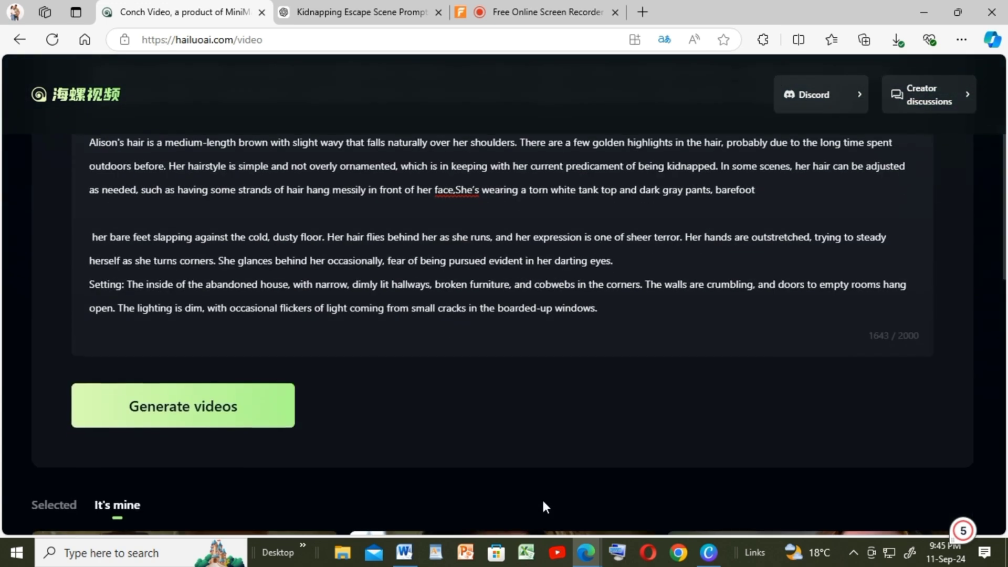
left_click(195, 426)
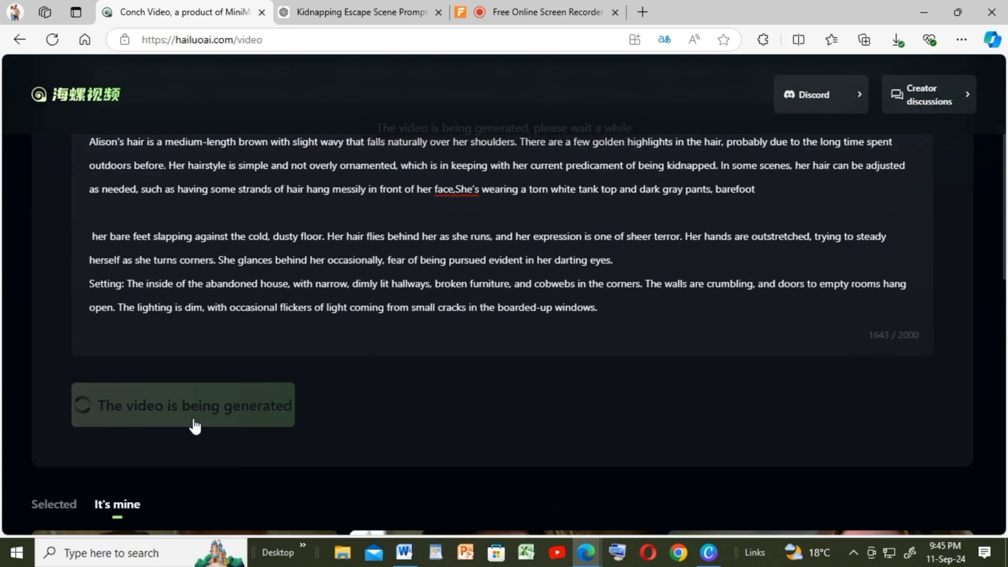
- Examine the generated clips in the personal video gallery and preview the Scene 4 clip
scroll(218, 440, "down", 4)
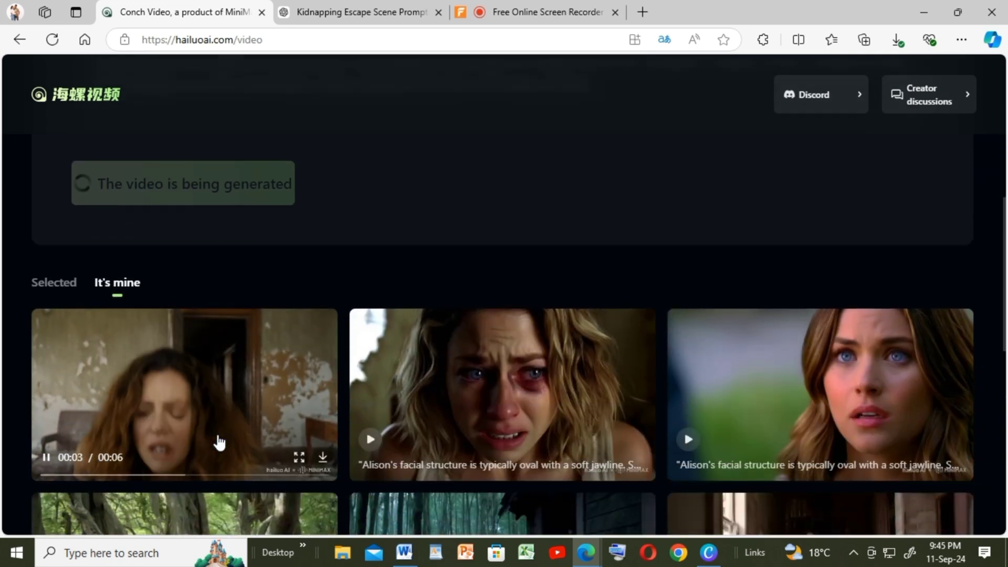
scroll(219, 442, "up", 5)
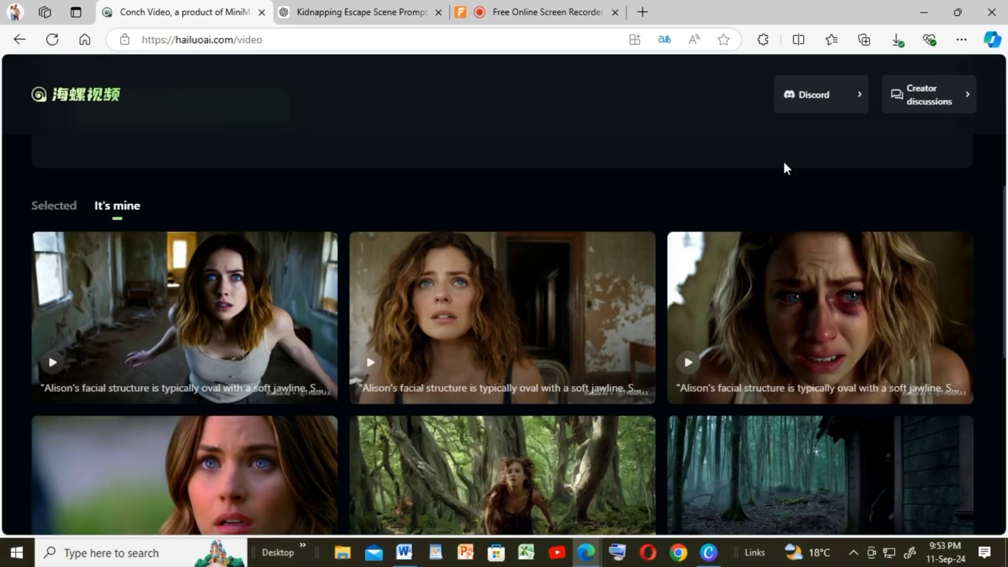
mouse_move(246, 318)
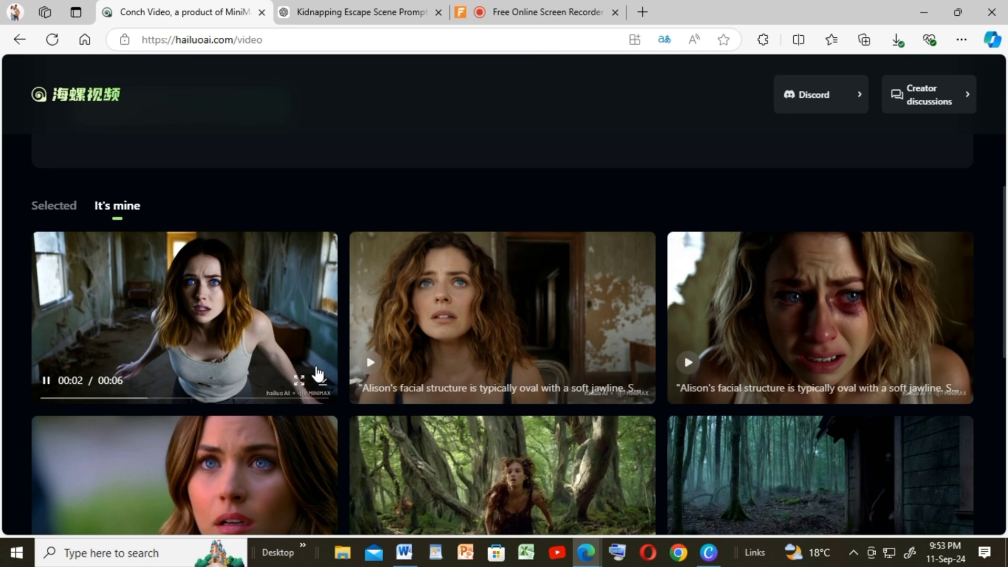
scroll(387, 139, "up", 2)
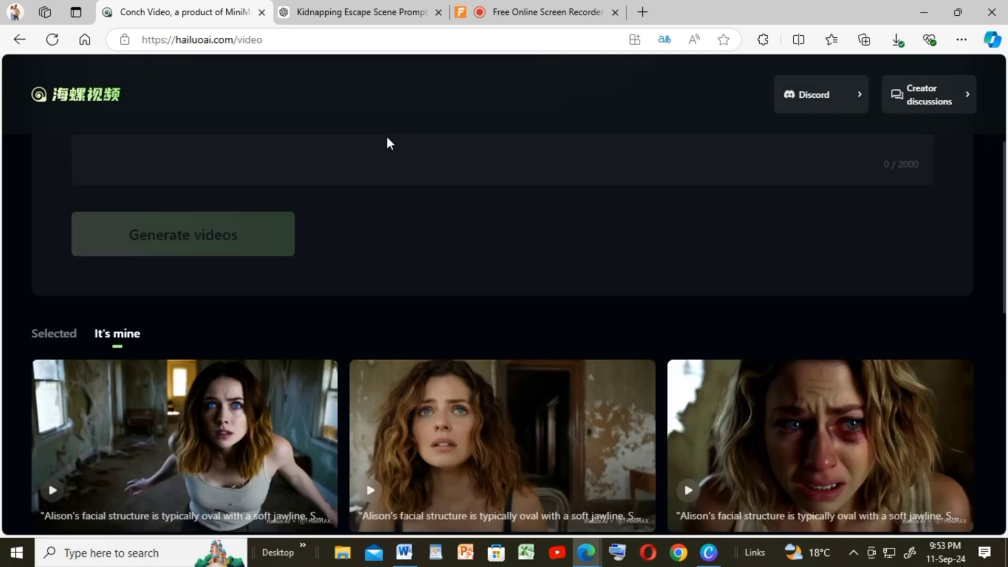
scroll(265, 234, "up", 4)
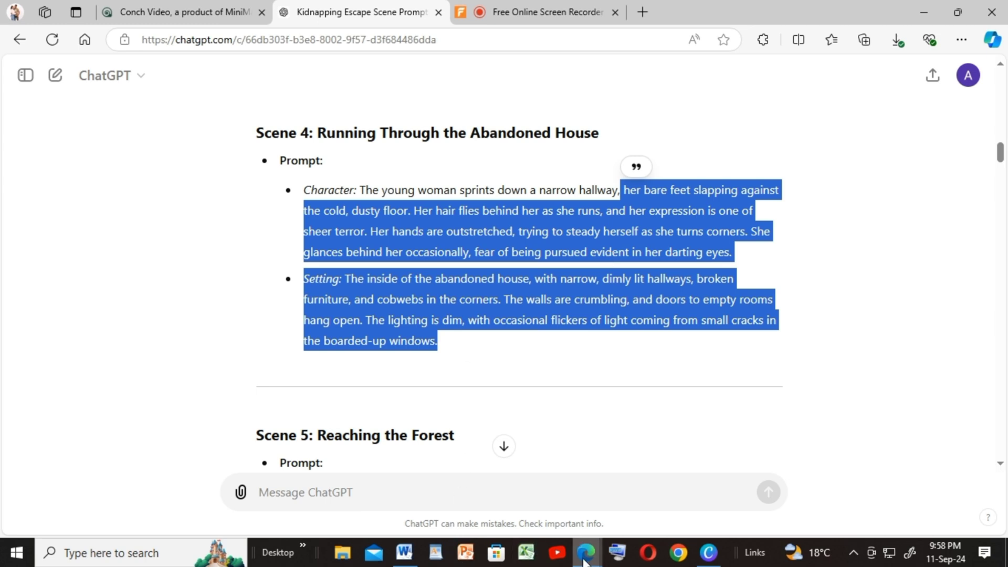
mouse_move(584, 562)
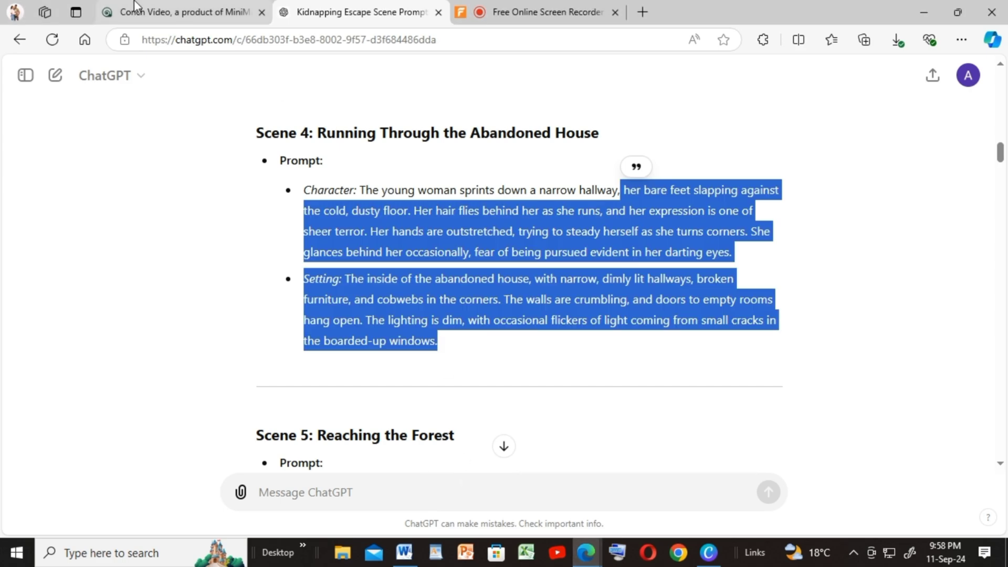
left_click(138, 11)
scroll(436, 370, "down", 5)
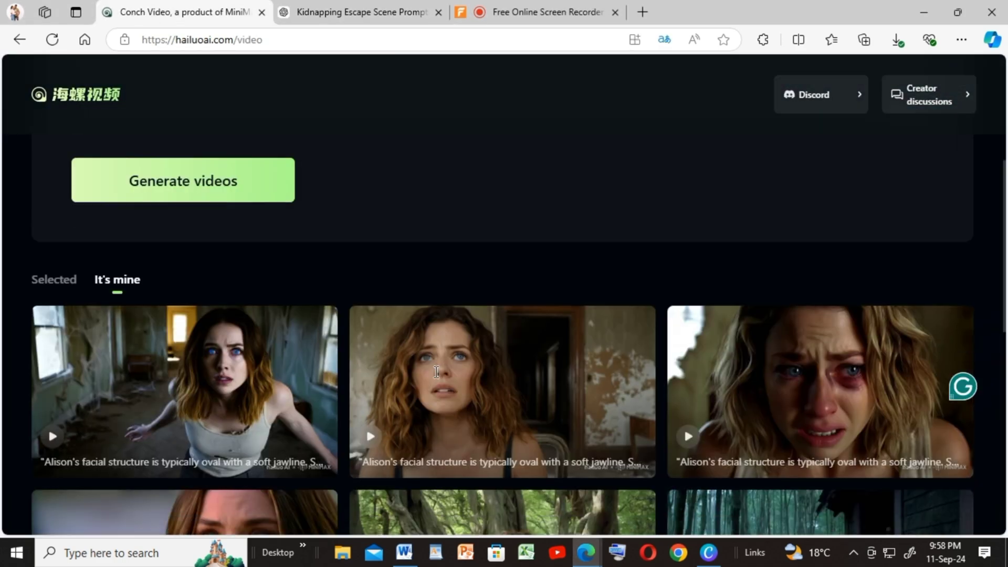
key("alt+Tab")
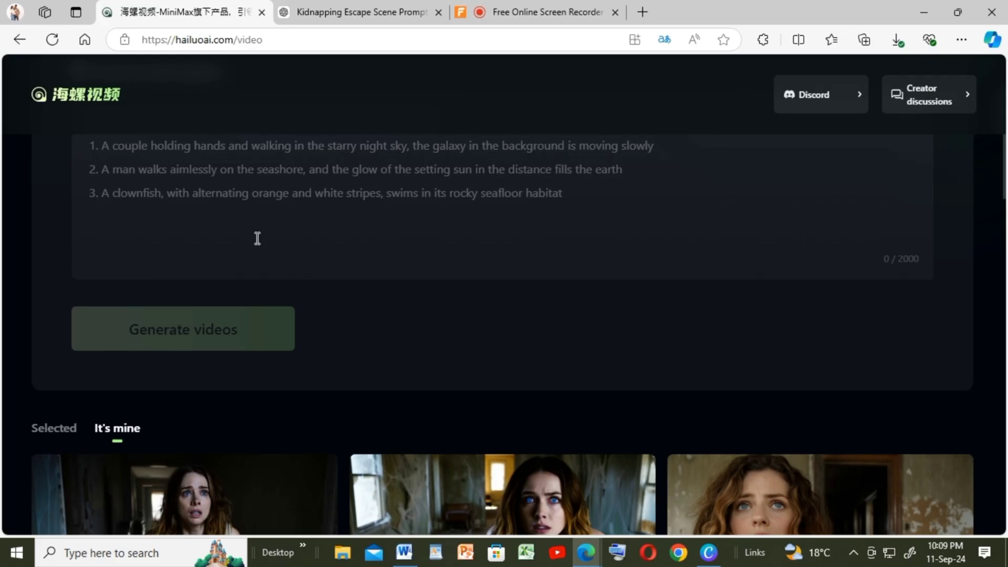
- Paste the previous prompt into Hailuo's empty creative description and remove the Scene 4 text after "barefoot"
scroll(257, 236, "up", 5)
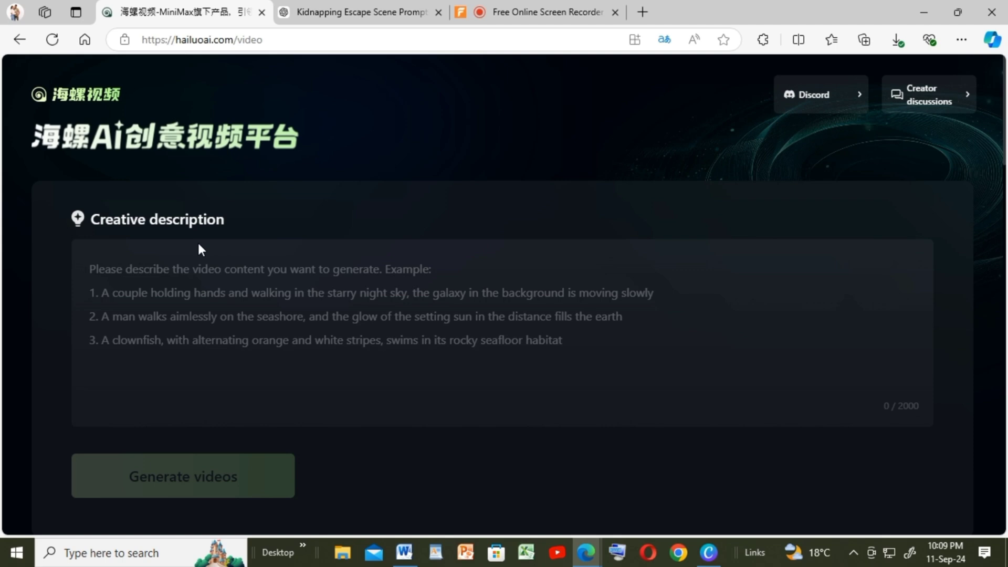
right_click(161, 262)
left_click(203, 367)
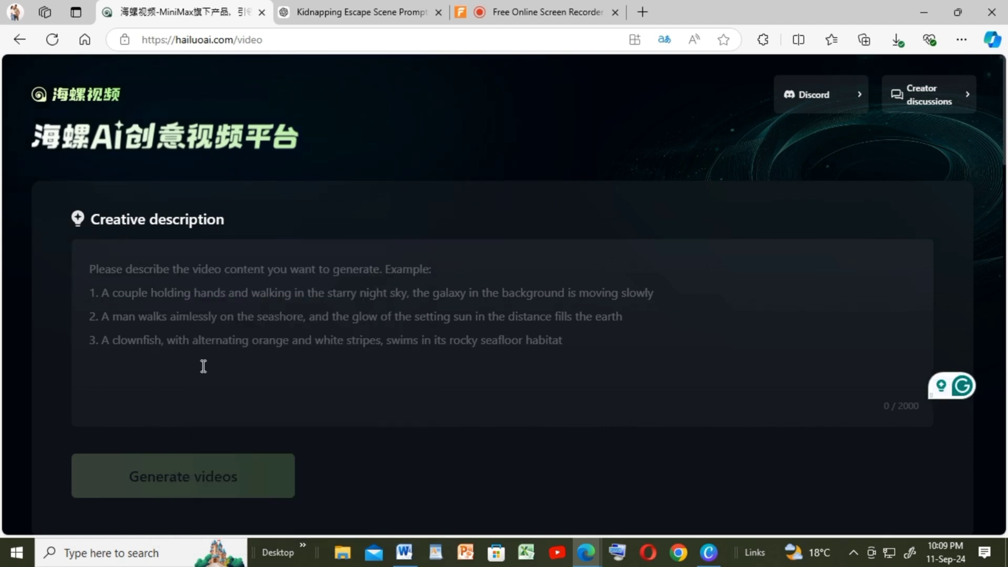
scroll(418, 341, "down", 1)
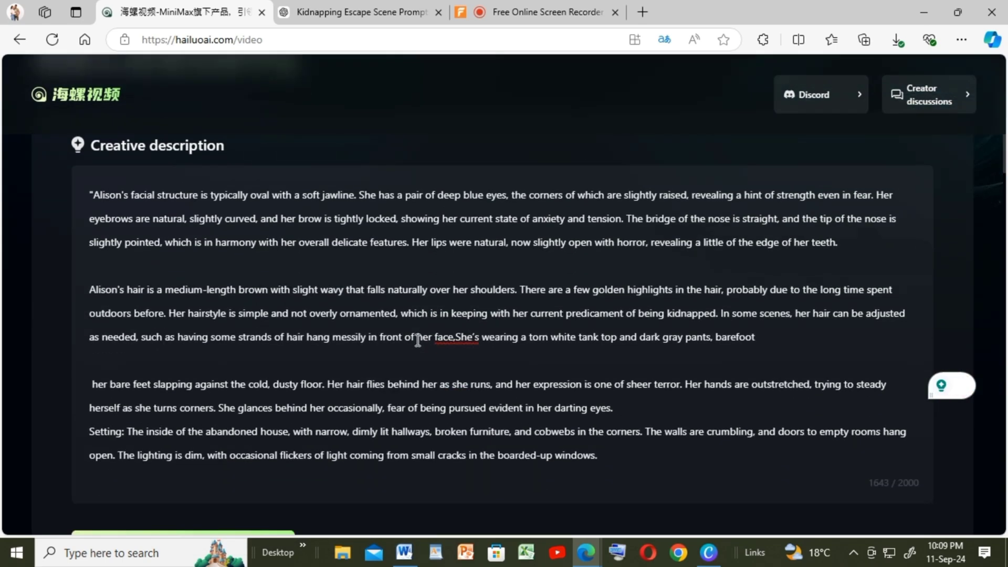
key("ctrl+z")
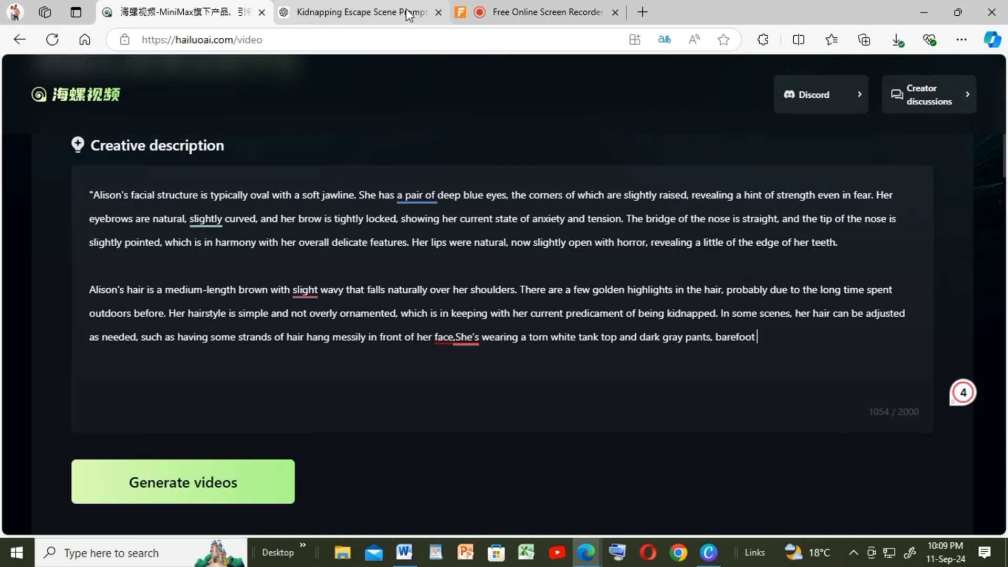
- Copy the Scene 5 character text and setting, from "The young woman bursts out" through "cold, eerie feel", in the ChatGPT conversation
left_click(406, 11)
scroll(545, 283, "down", 5)
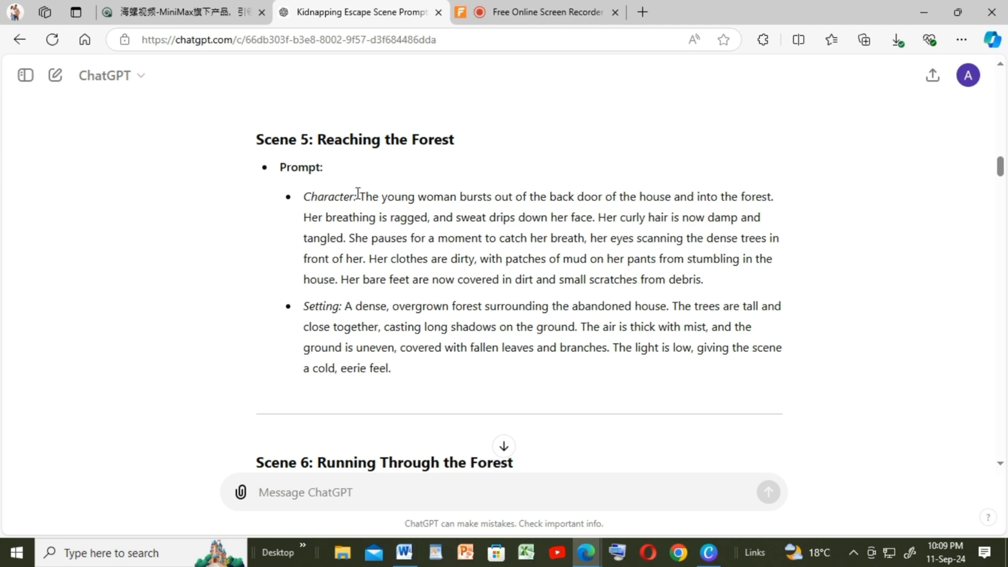
left_click_drag(361, 197, 814, 369)
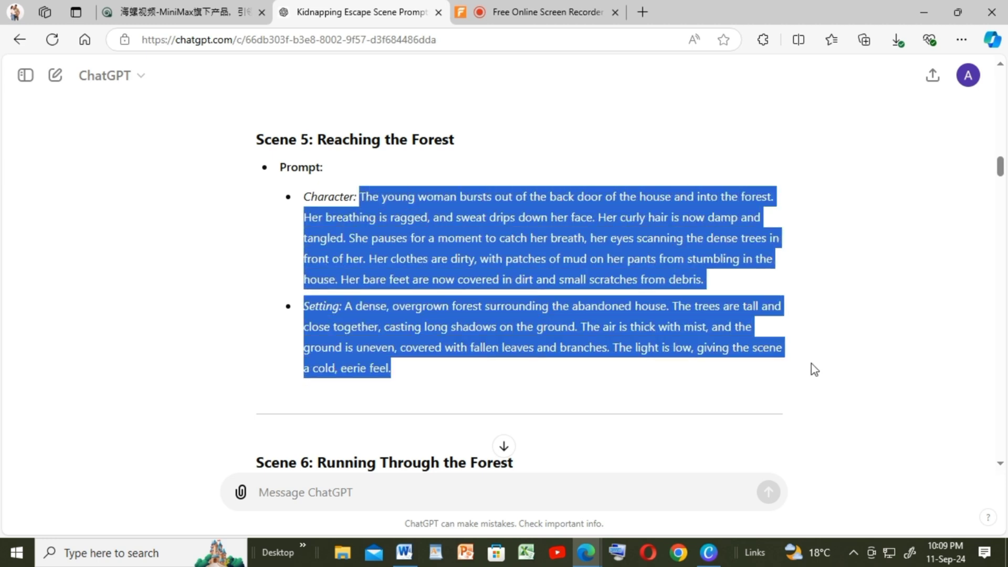
right_click(652, 267)
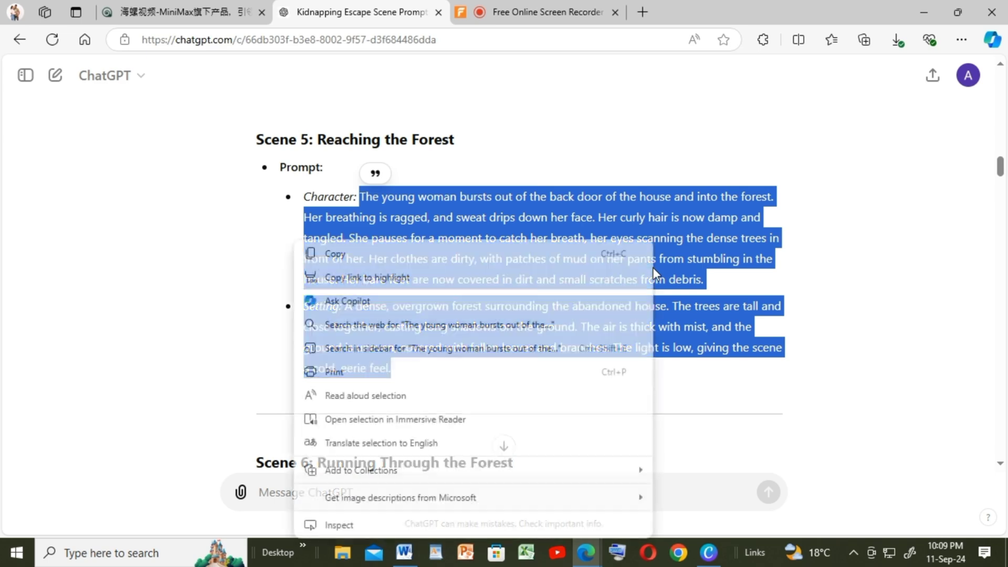
left_click(334, 256)
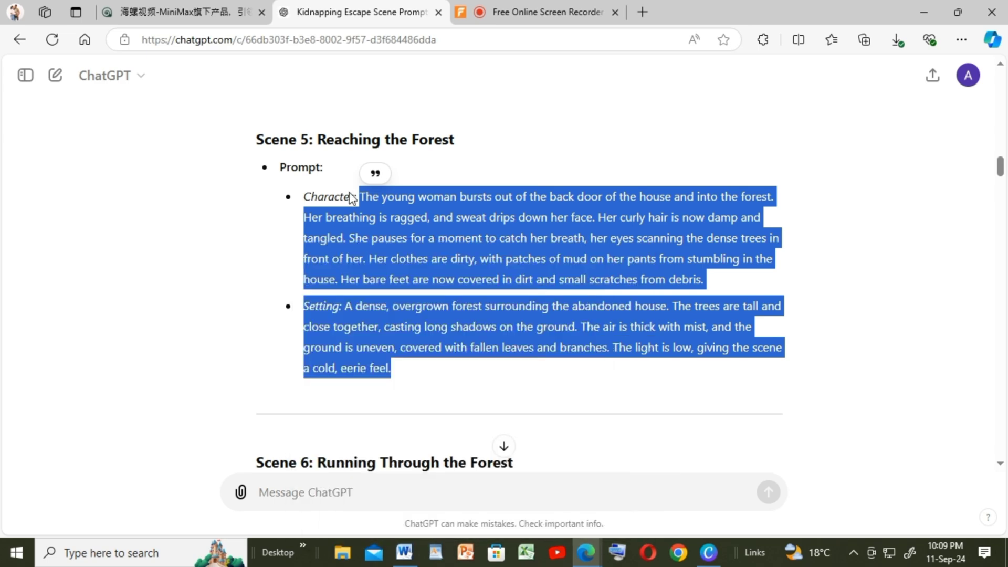
- Append the copied Scene 5 text after "barefoot" in Hailuo's creative description
left_click(203, 7)
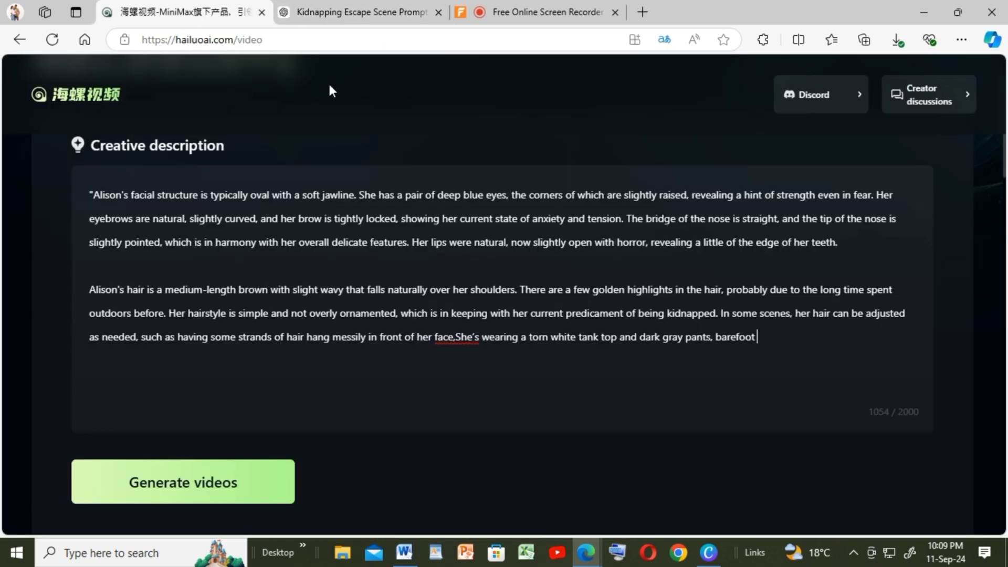
right_click(769, 332)
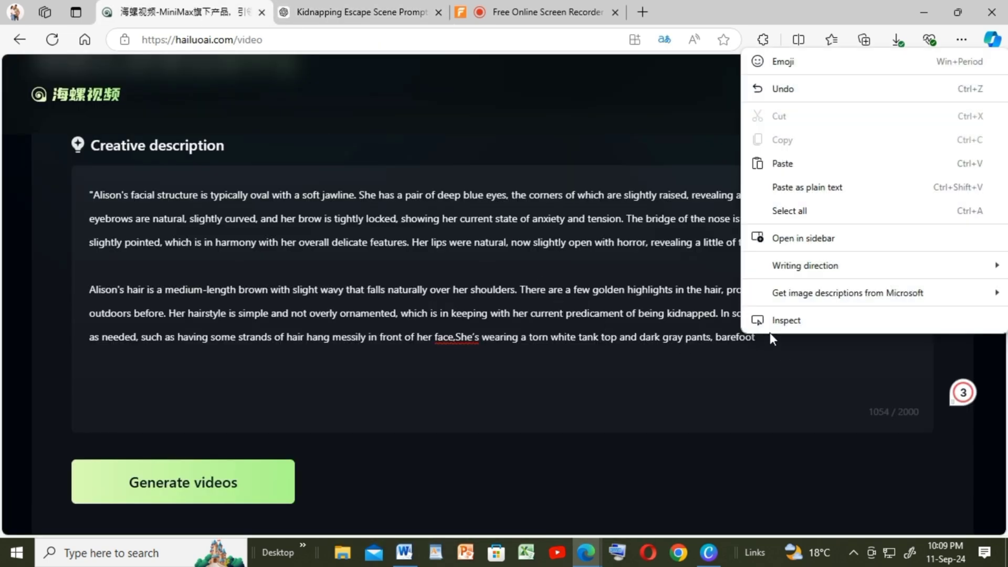
left_click(779, 163)
scroll(778, 168, "up", 2)
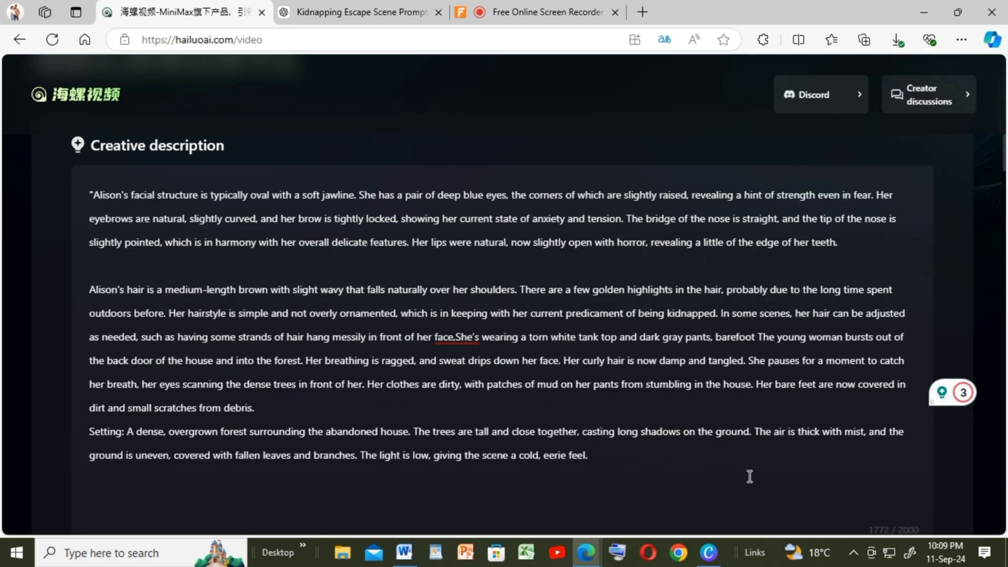
scroll(749, 476, "down", 4)
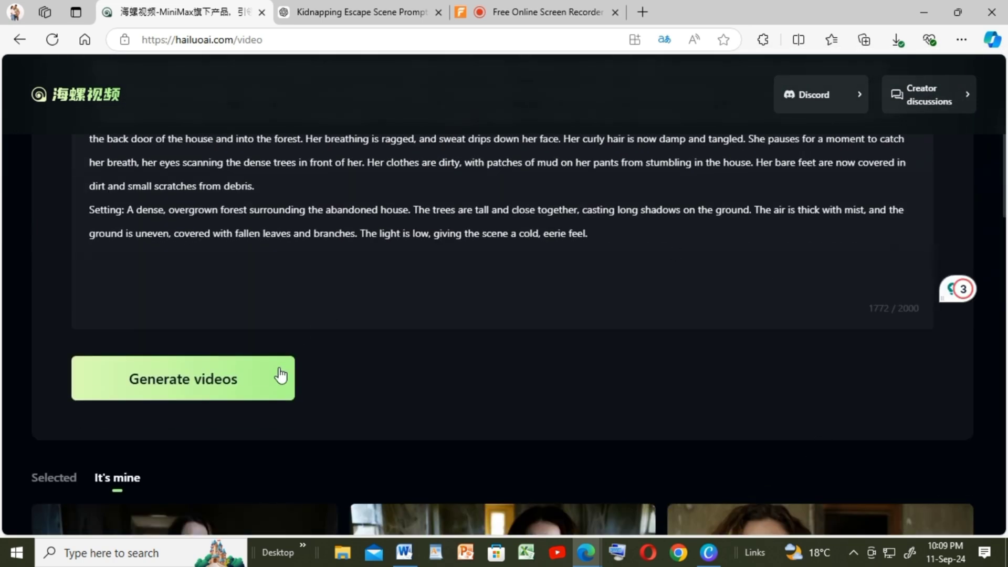
- Generate the Scene 5 video from the completed creative description and preview the finished clip from the personal gallery
left_click(260, 378)
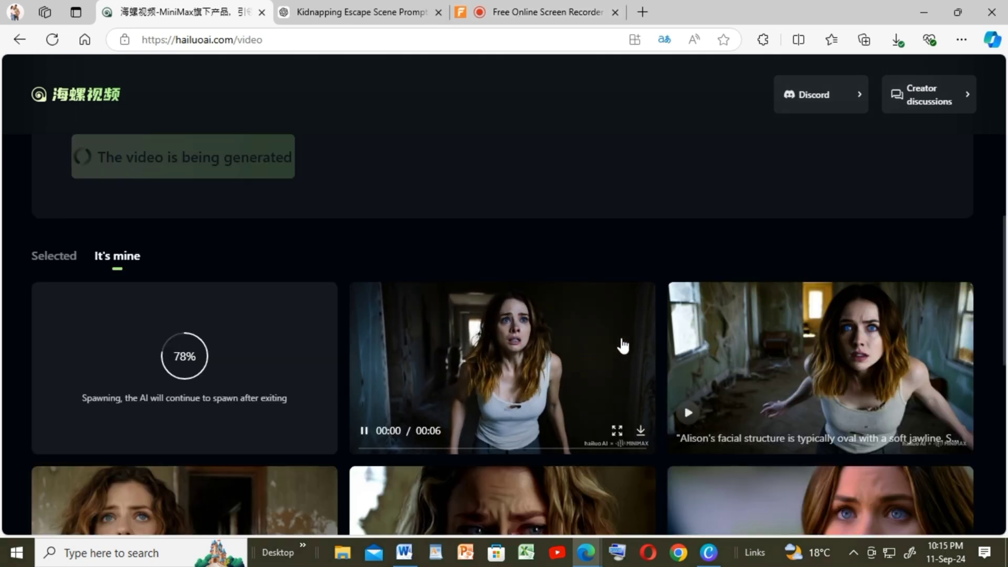
mouse_move(811, 306)
scroll(776, 352, "down", 1)
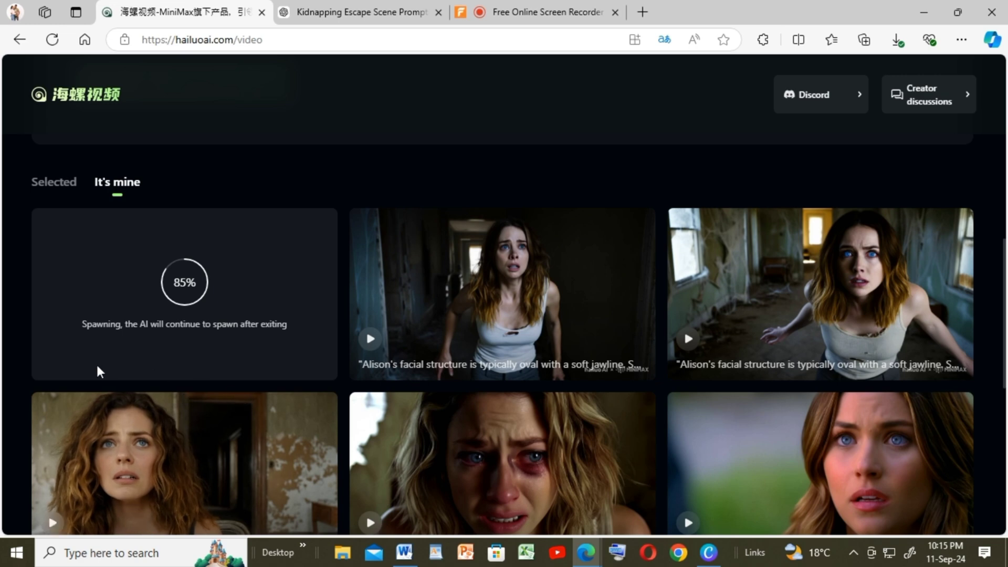
mouse_move(183, 424)
mouse_move(462, 447)
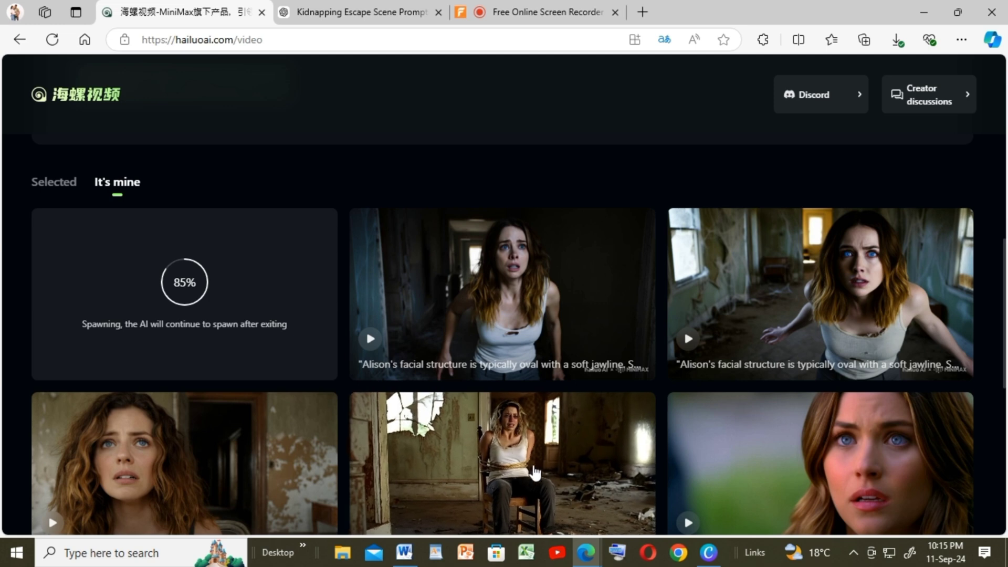
scroll(540, 467, "down", 1)
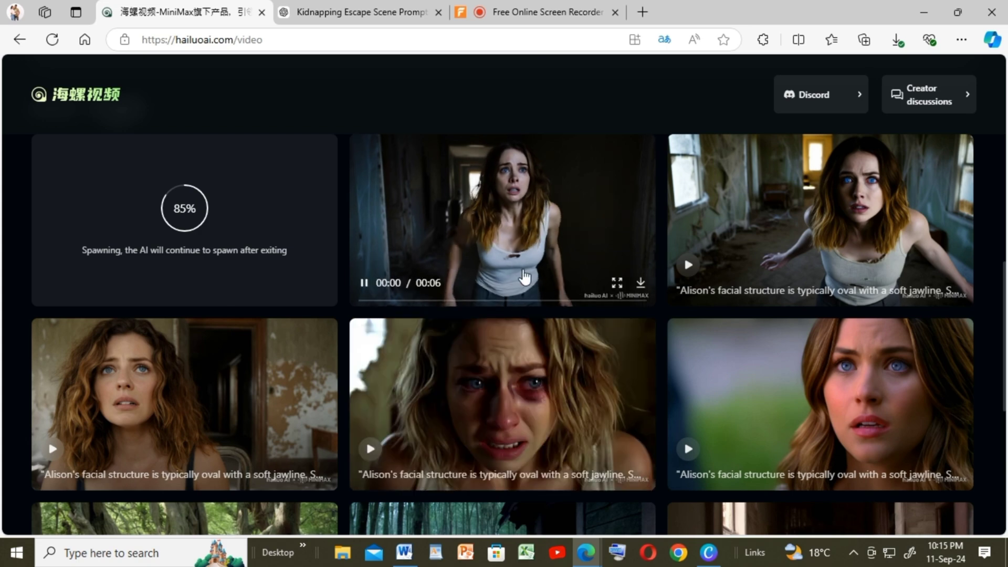
scroll(551, 400, "up", 2)
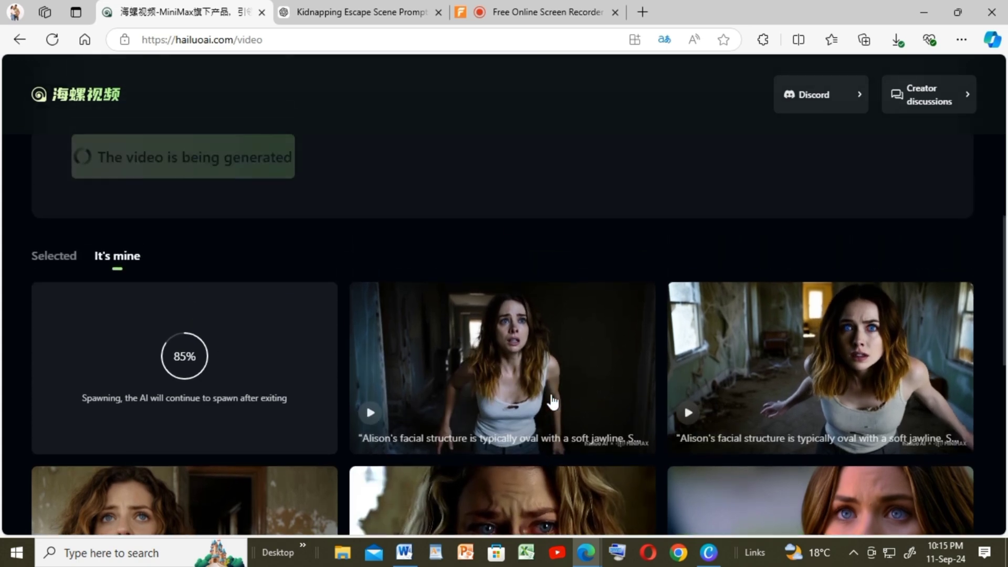
scroll(551, 399, "up", 4)
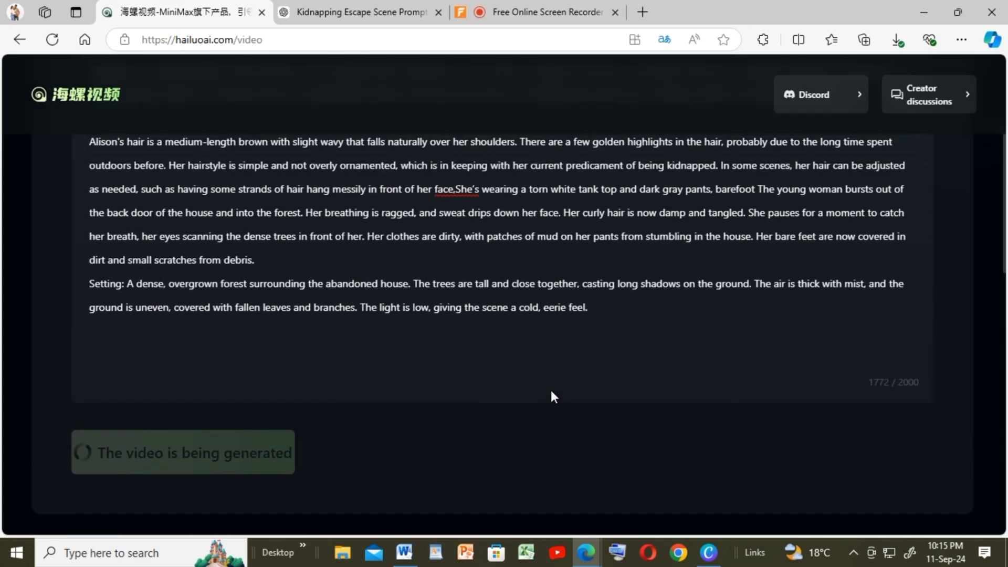
scroll(551, 397, "down", 3)
scroll(551, 396, "up", 3)
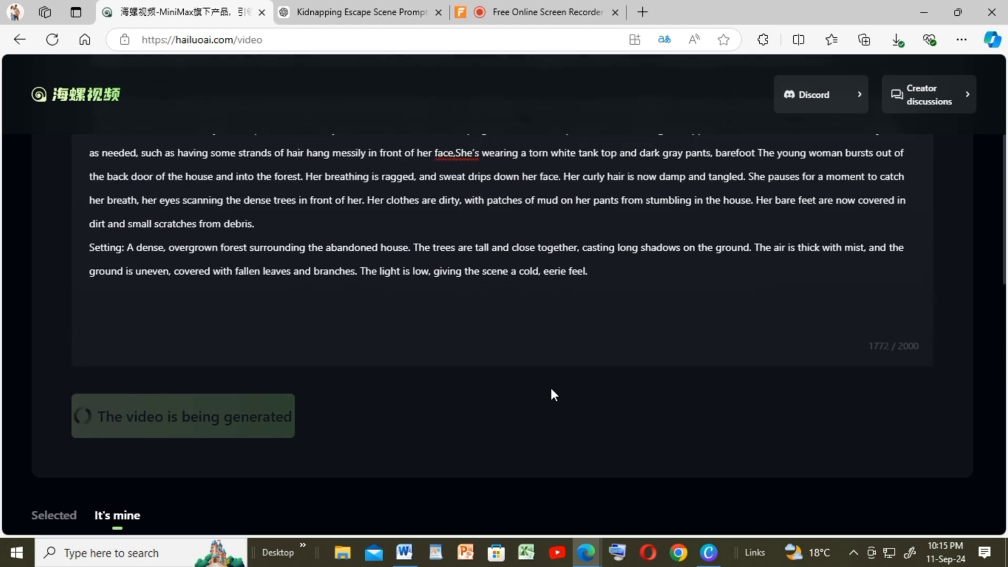
left_click(231, 362)
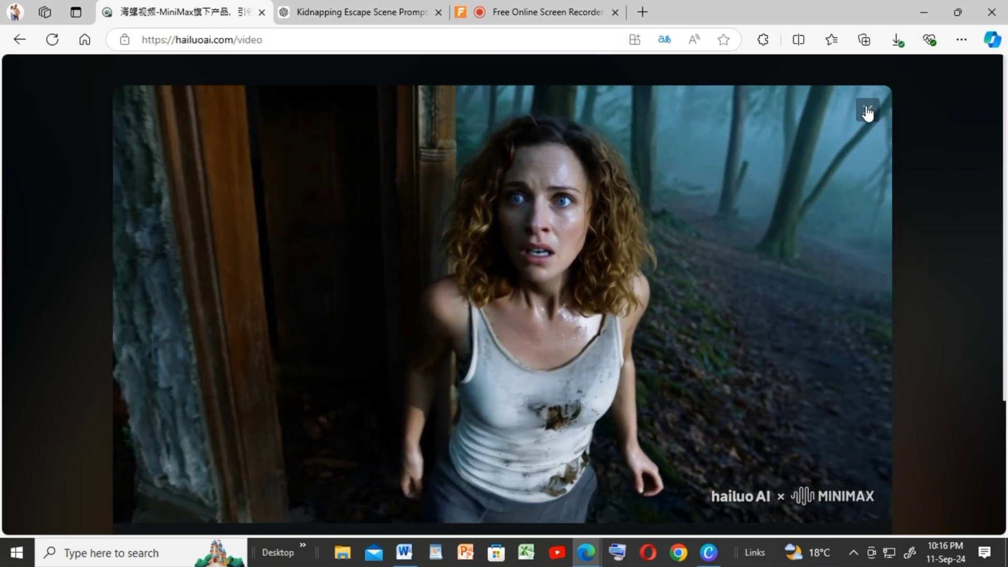
left_click(867, 110)
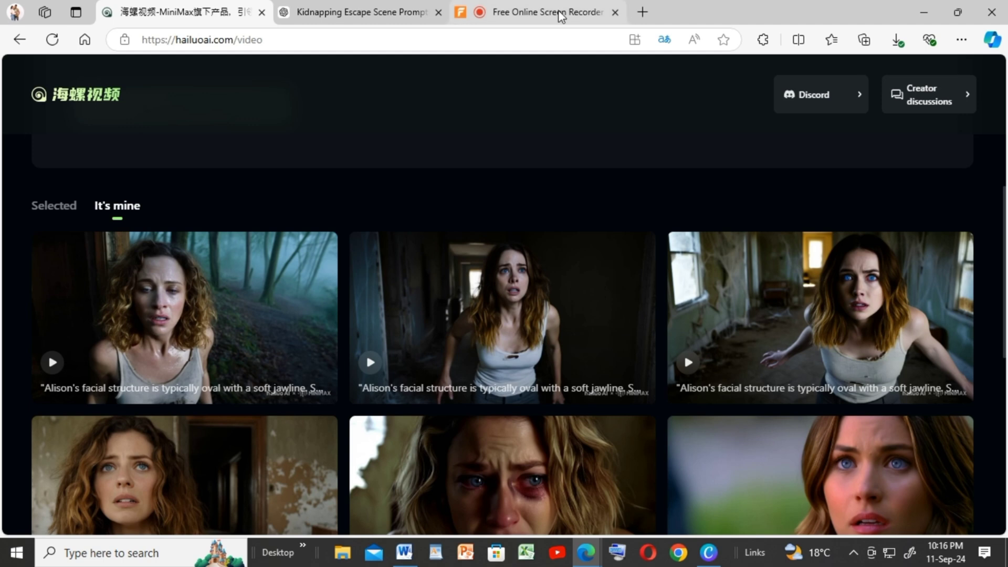
- Paste the character description ending in "barefoot" into Hailuo's empty creative description
scroll(512, 243, "up", 5)
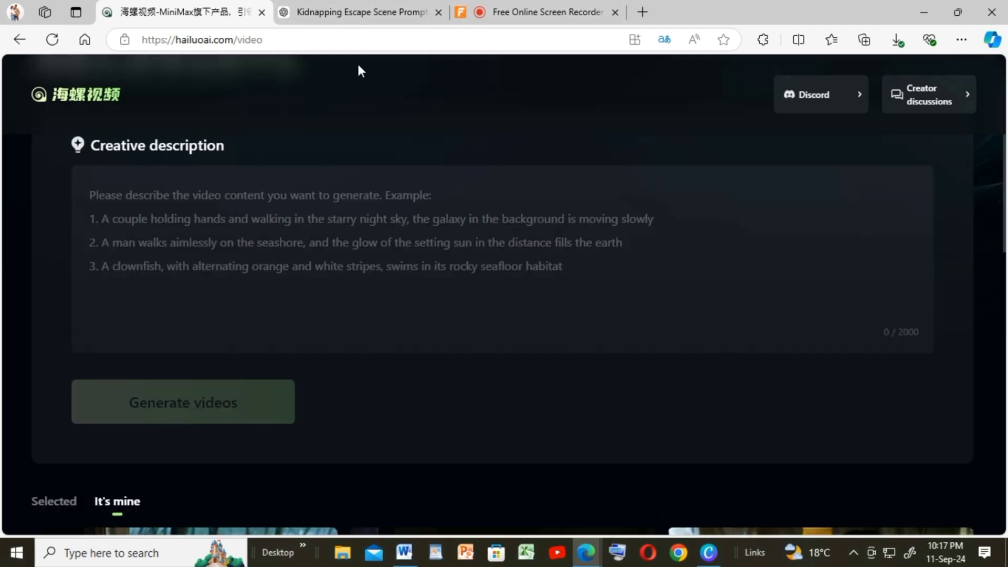
right_click(222, 196)
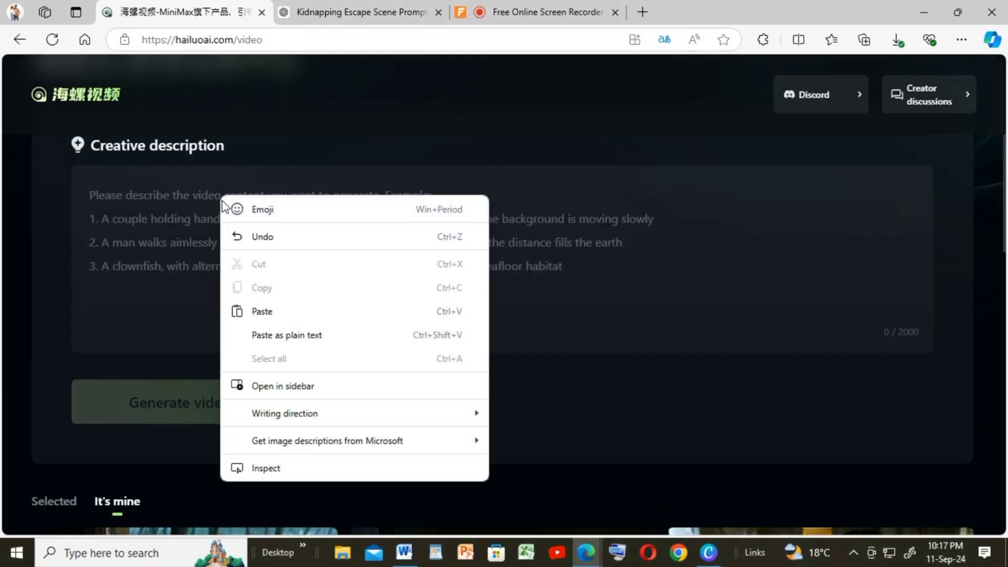
left_click(259, 311)
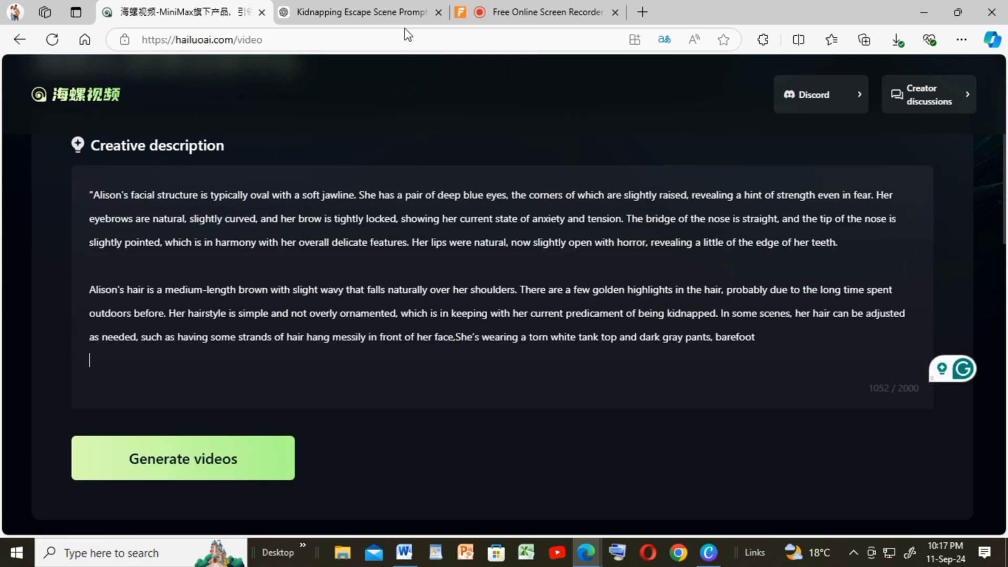
- Copy the Scene 6 character text and setting, from "The young woman is running" through "branches fill the air", in the ChatGPT conversation
left_click(382, 11)
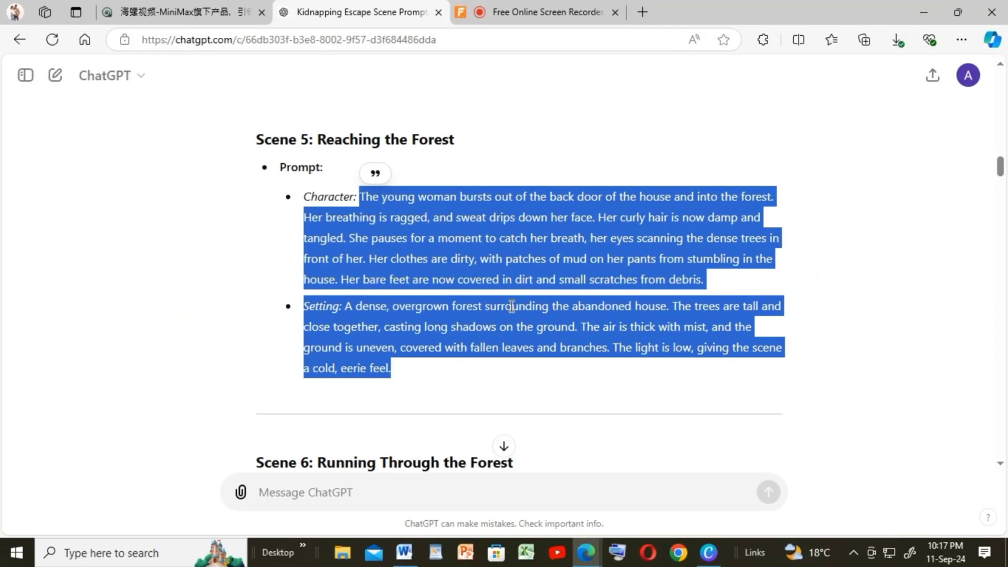
scroll(511, 306, "down", 4)
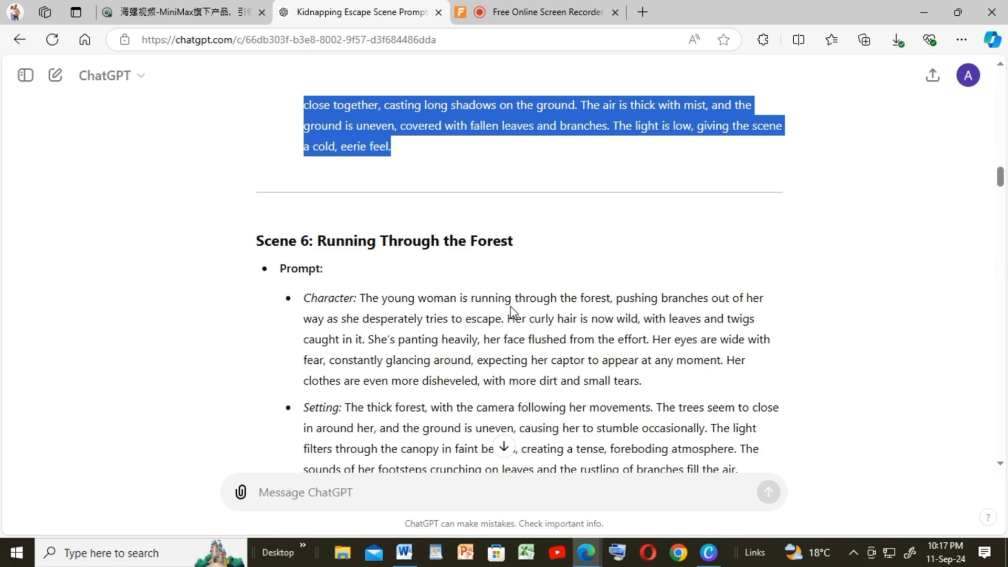
scroll(512, 312, "down", 1)
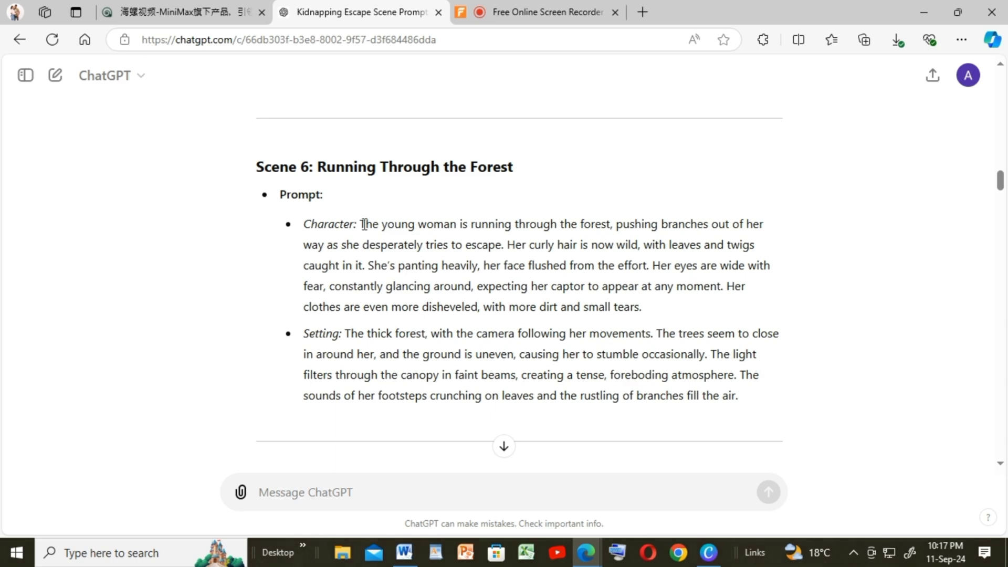
left_click_drag(363, 225, 752, 397)
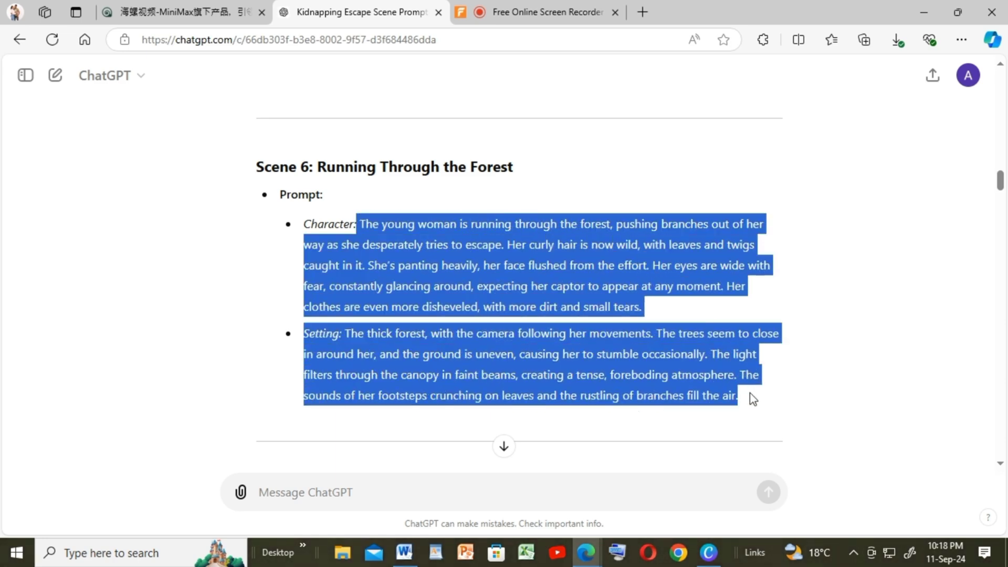
right_click(656, 264)
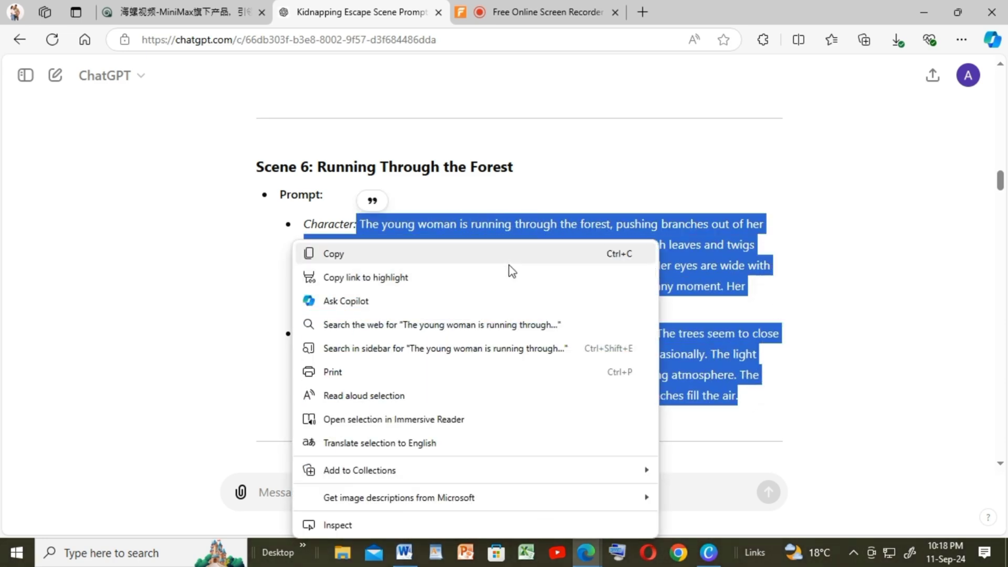
left_click(341, 254)
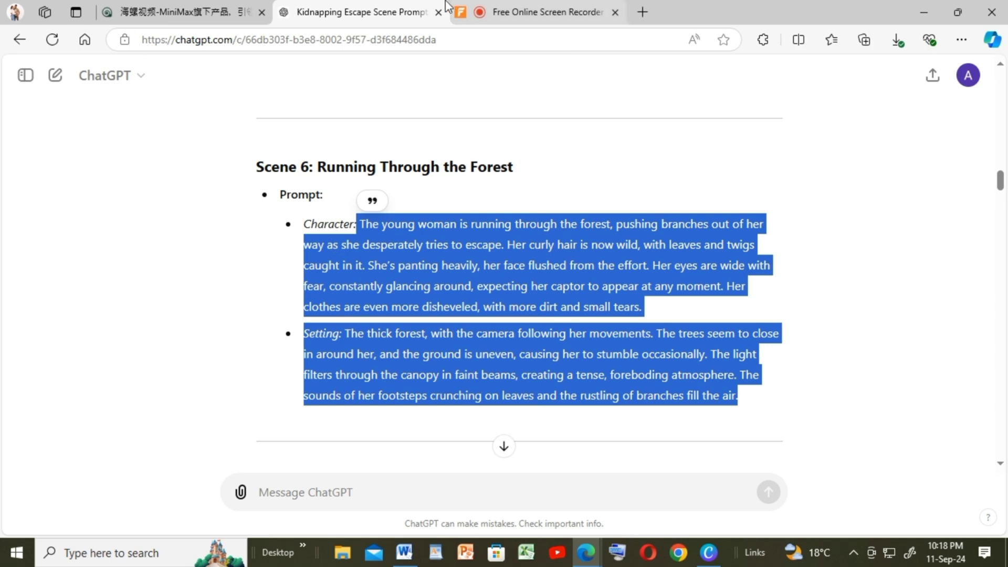
- Append the copied Scene 6 text after "barefoot" in Hailuo's creative description and generate the video
left_click(184, 10)
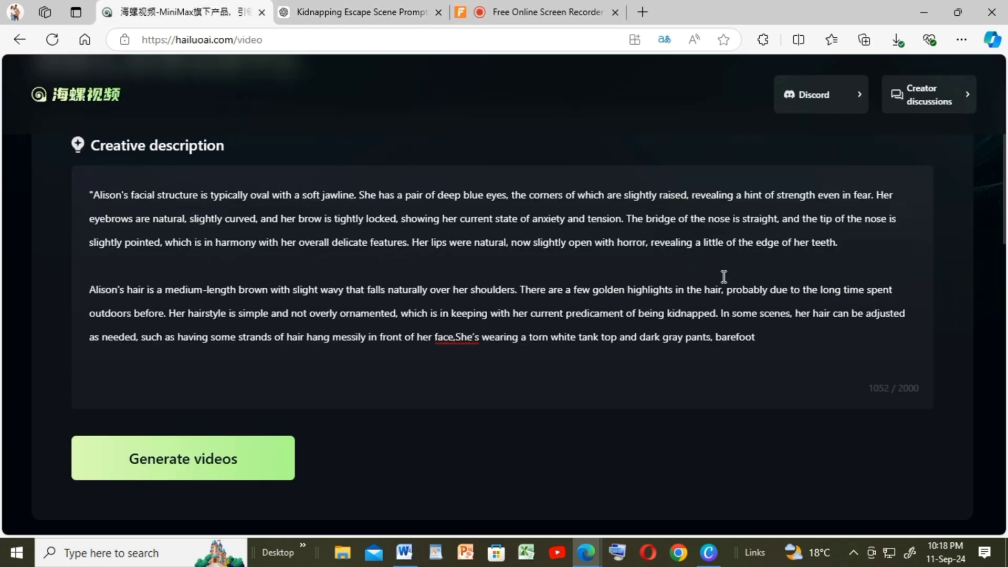
left_click(765, 334)
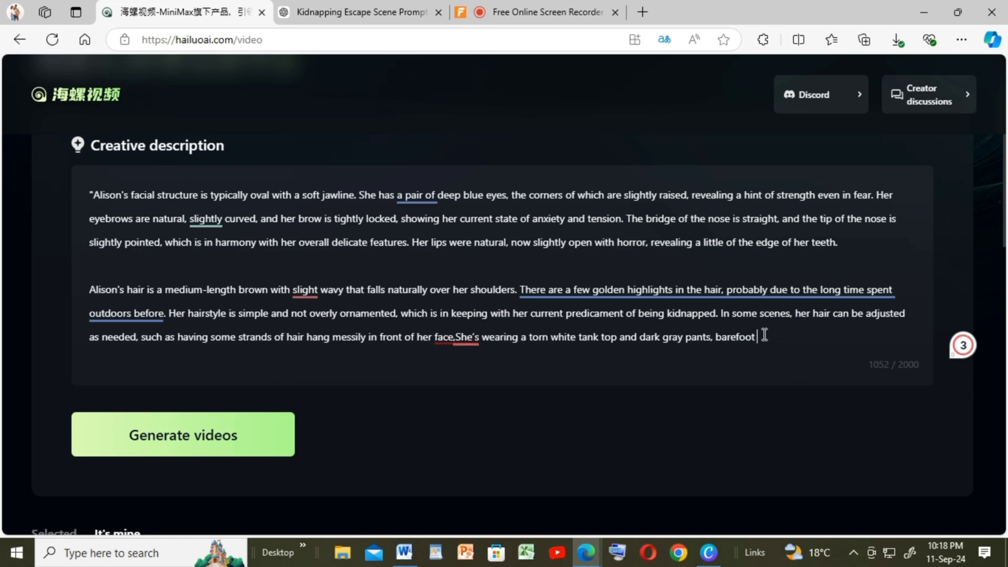
right_click(764, 337)
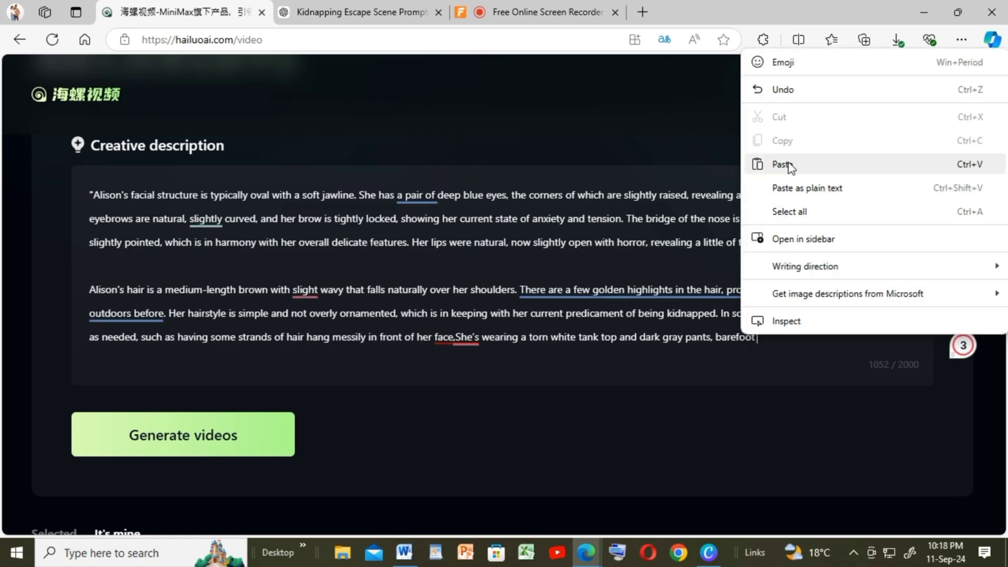
left_click(789, 165)
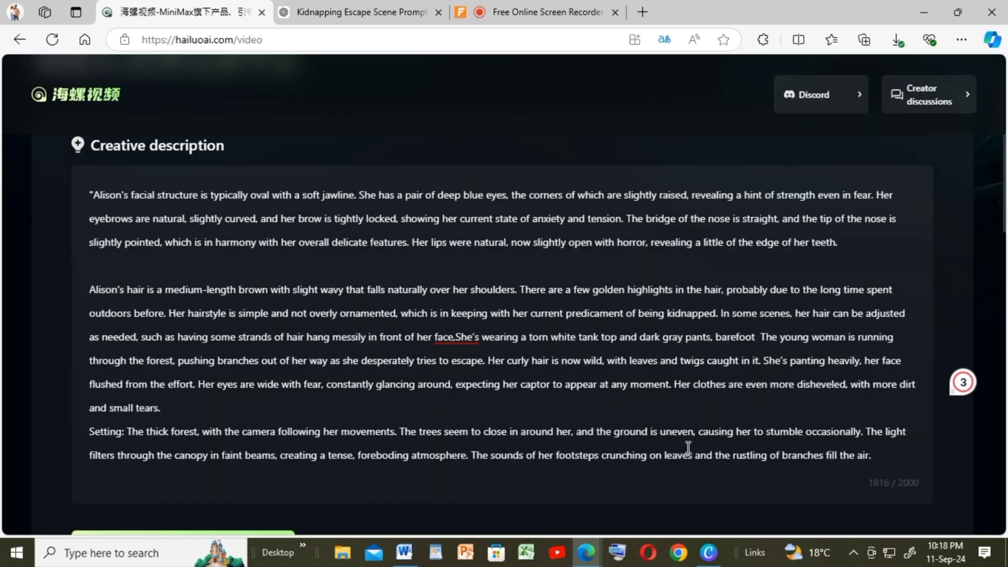
scroll(676, 450, "down", 4)
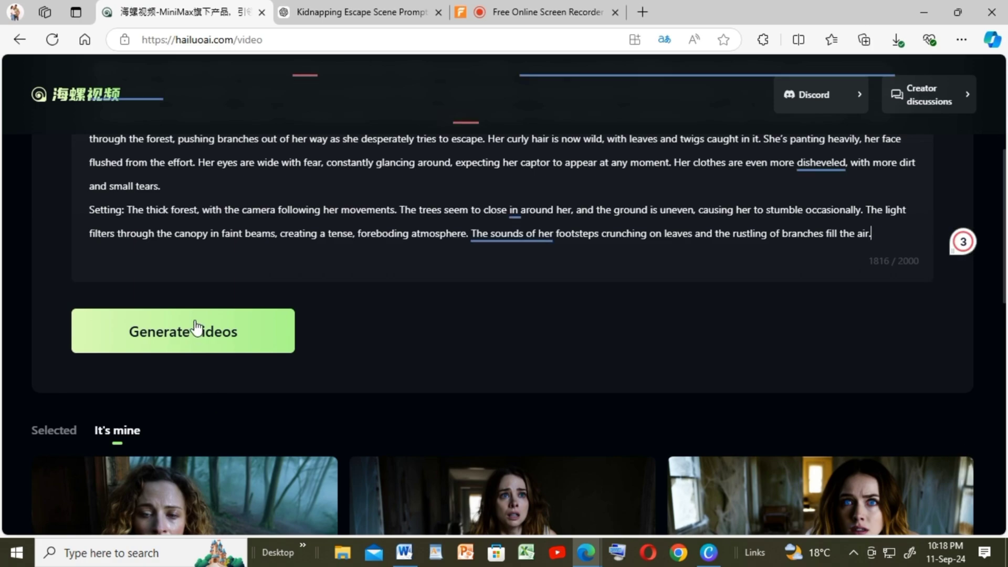
left_click(195, 328)
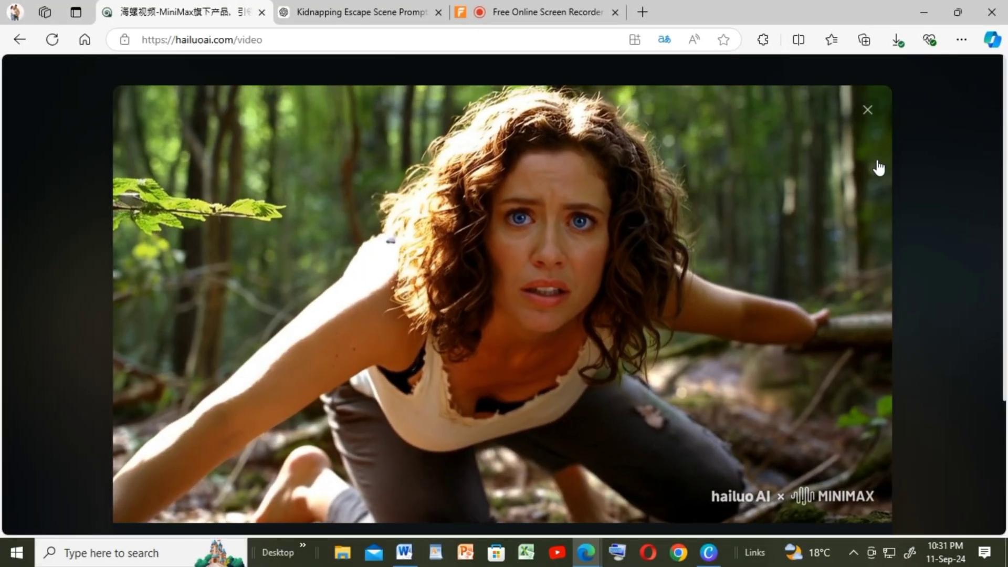
- Preview the enlarged Scene 6 forest clip with its creative description and return to the personal video gallery
scroll(669, 446, "down", 2)
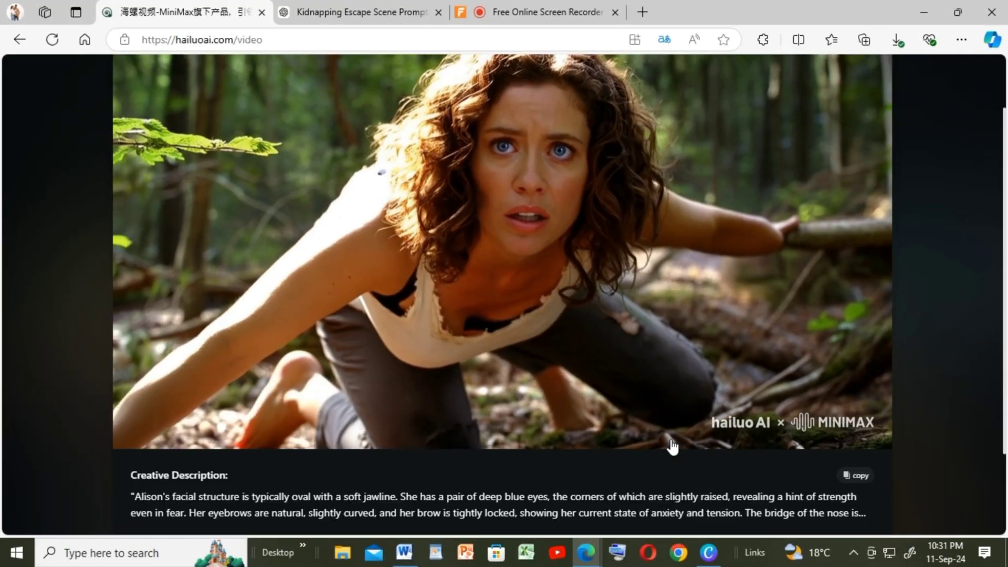
scroll(672, 446, "up", 2)
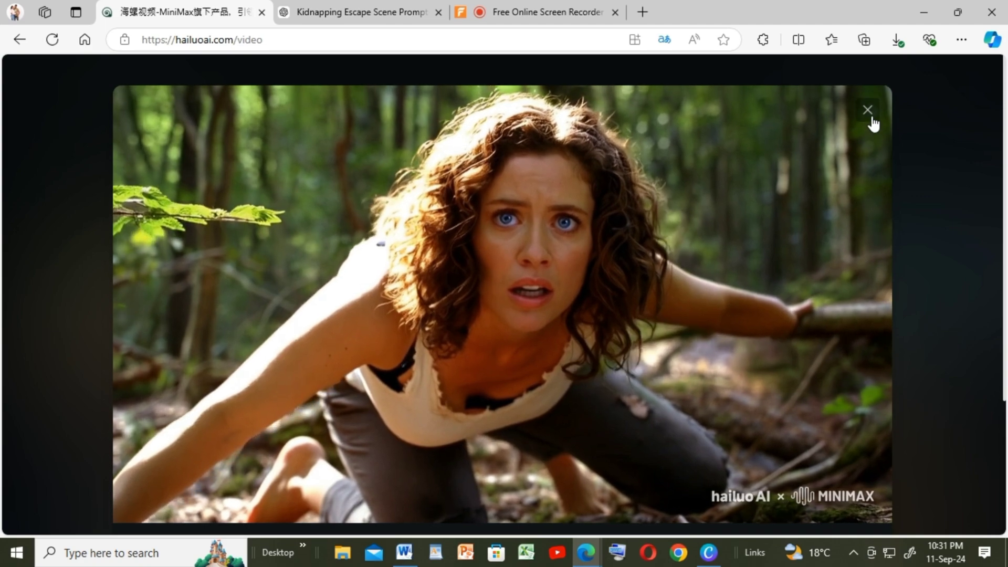
left_click(867, 110)
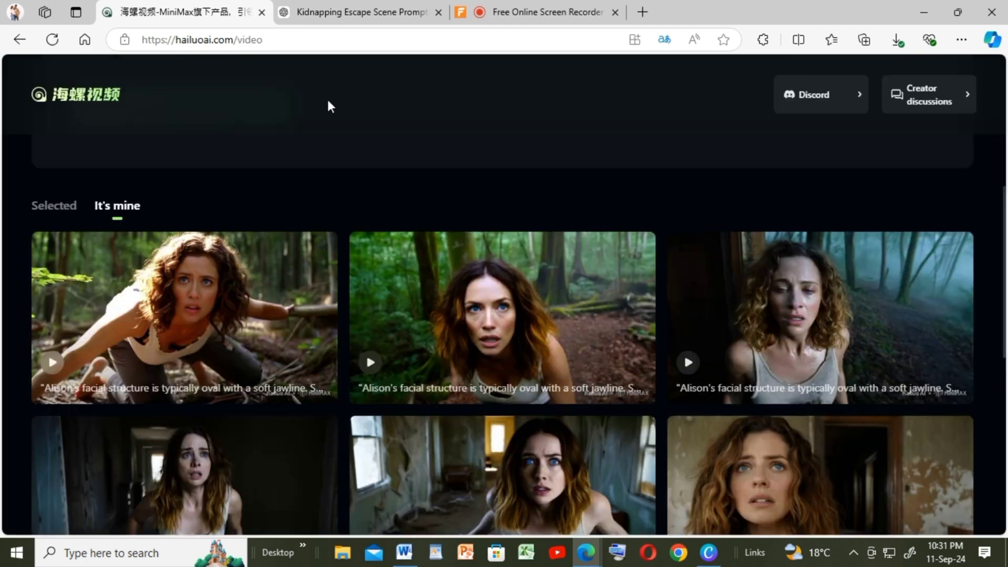
- Switch to Word and copy the selected two-paragraph character description ending in "barefoot"
left_click(382, 13)
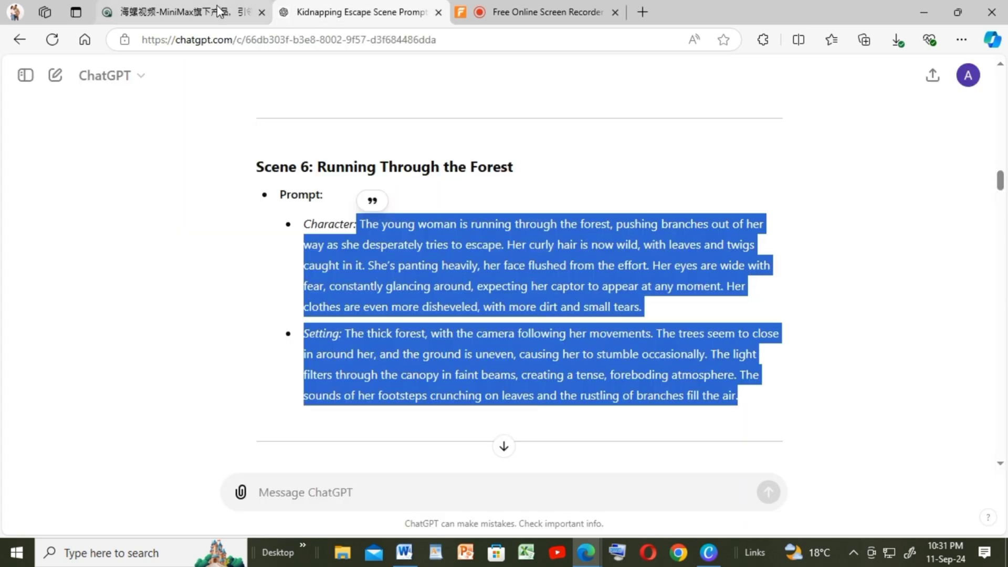
left_click(408, 555)
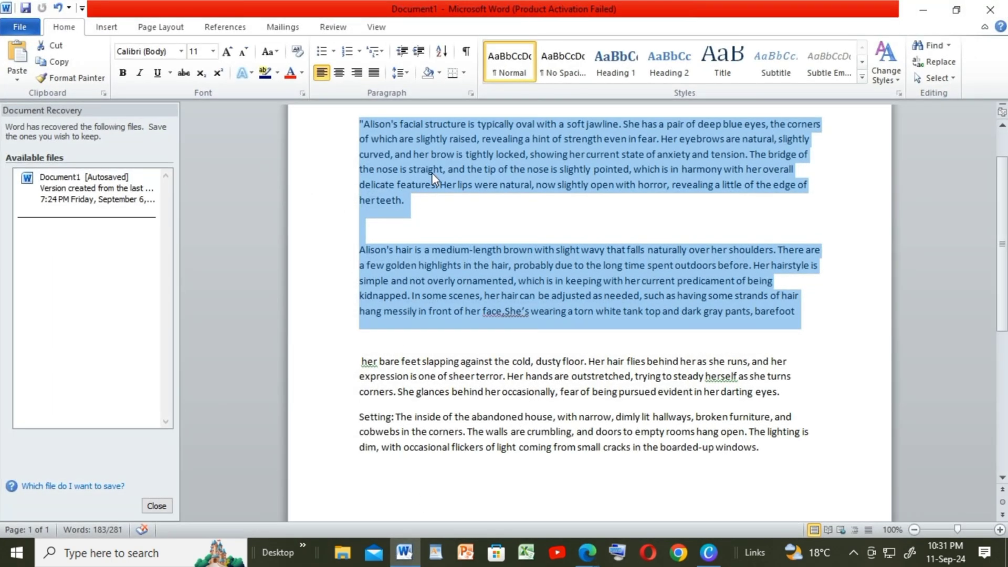
right_click(432, 159)
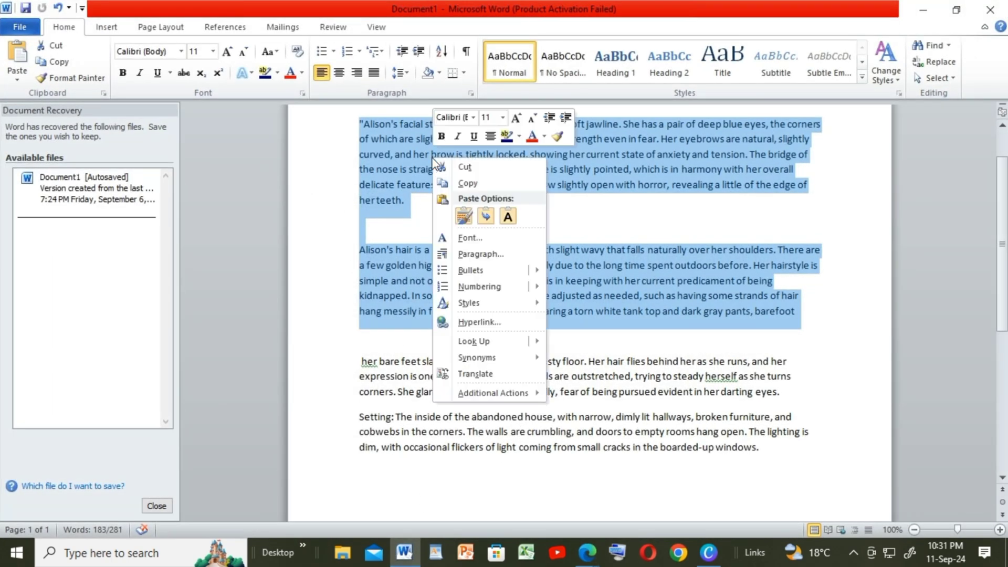
left_click(469, 183)
left_click(937, 13)
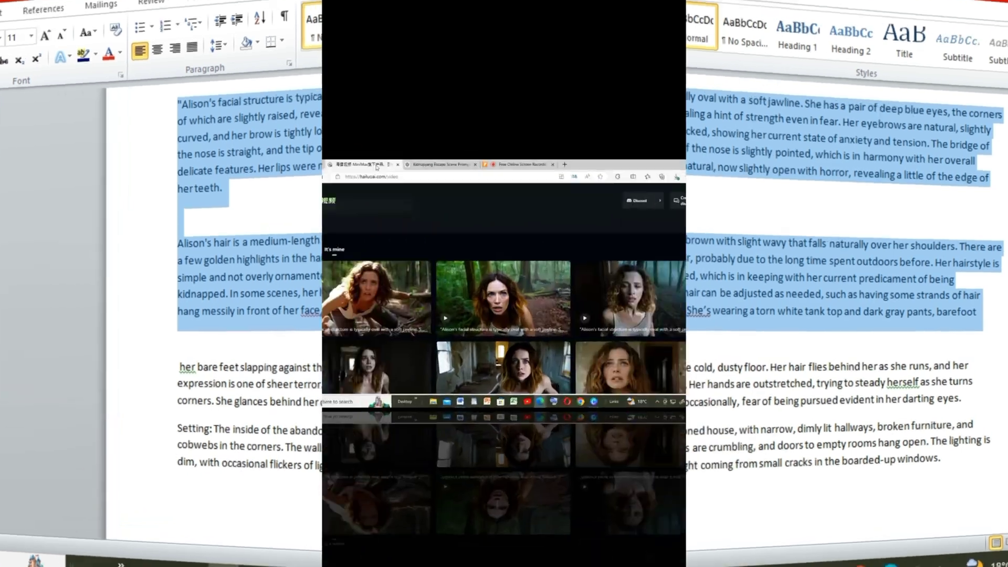
- Paste the character description copied from Word into Hailuo's empty creative description
scroll(423, 191, "up", 5)
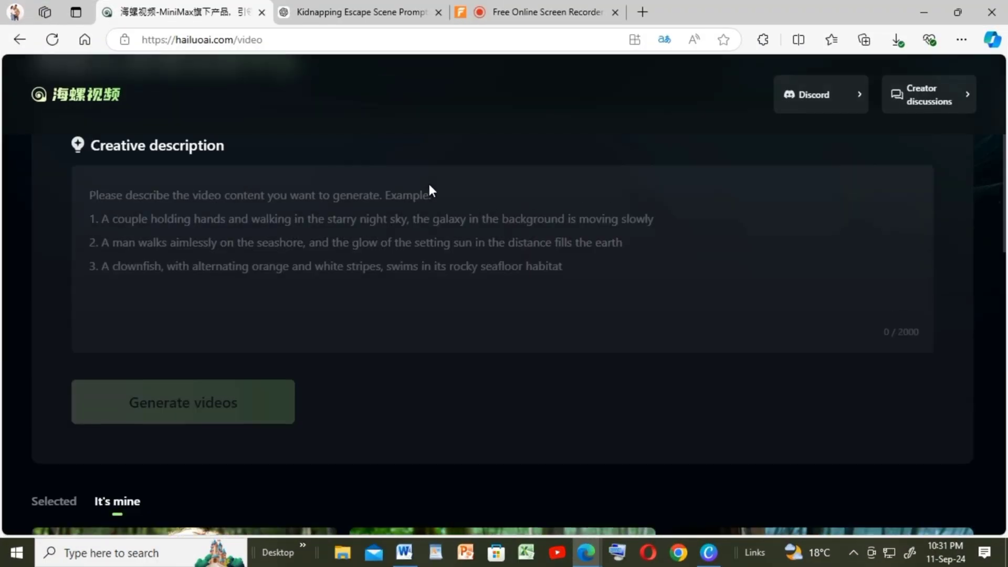
scroll(430, 191, "down", 1)
scroll(430, 191, "up", 1)
right_click(125, 206)
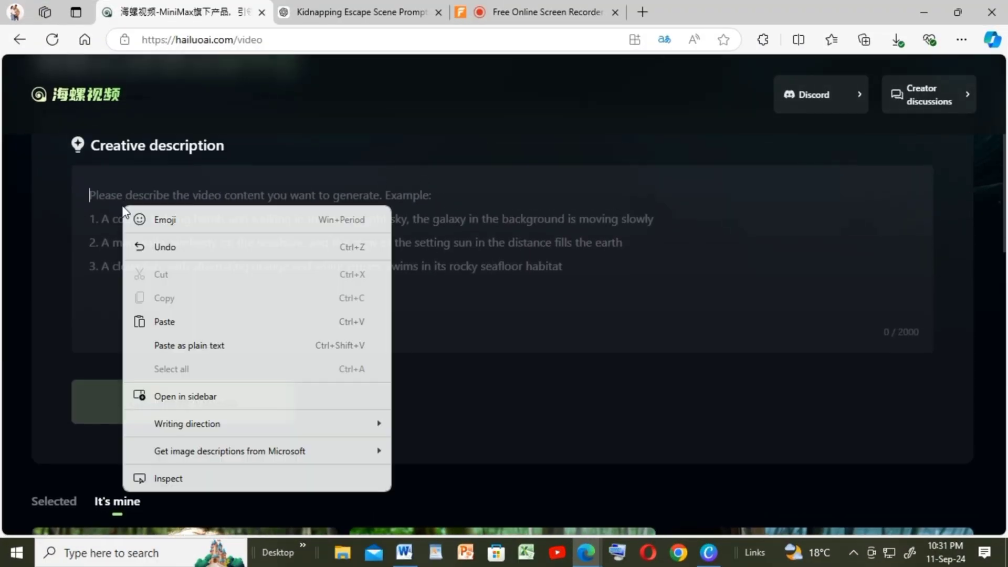
left_click(164, 321)
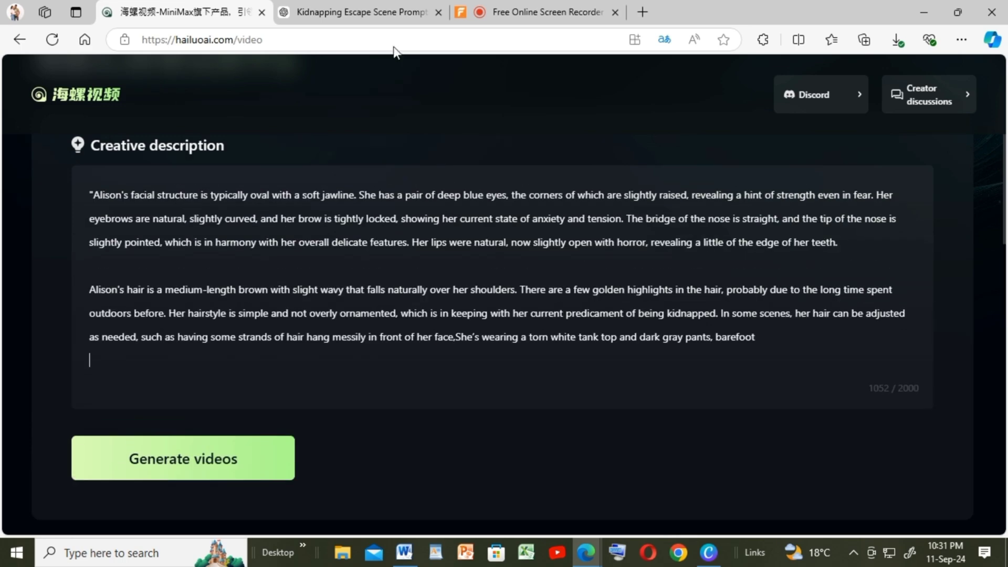
- Switch to ChatGPT and copy the Scene 7: Reaching the Road character and setting text
left_click(392, 17)
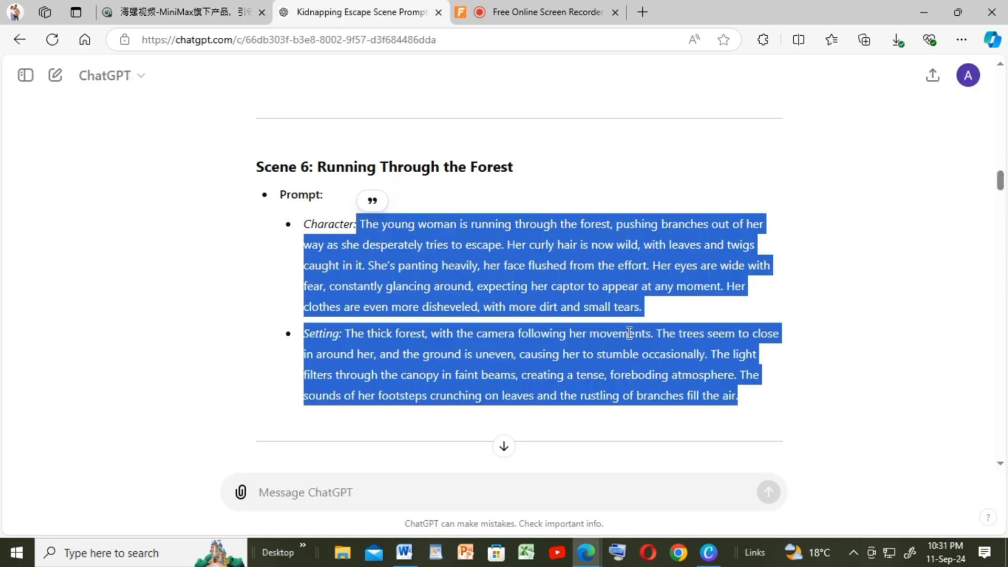
scroll(629, 333, "down", 8)
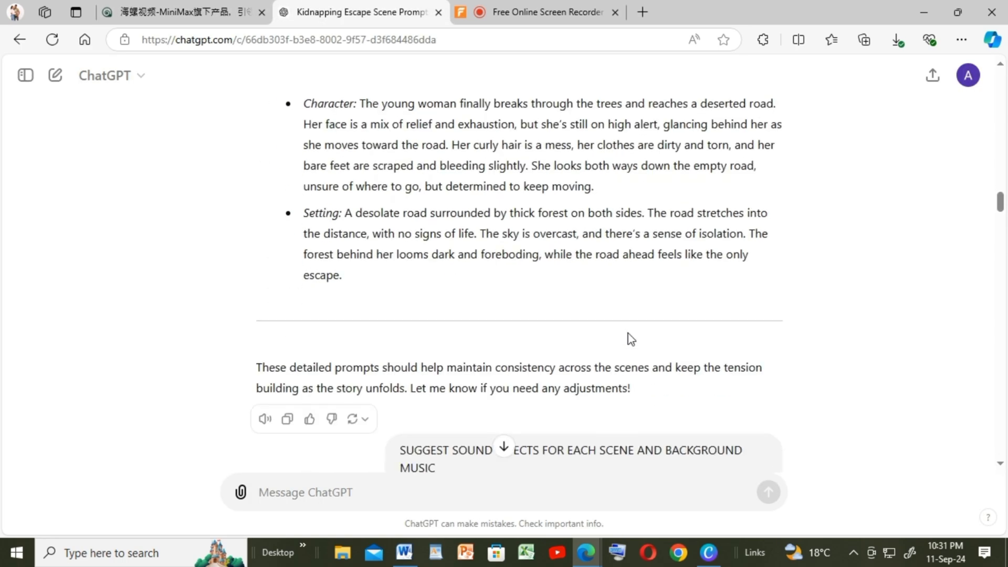
scroll(631, 339, "up", 3)
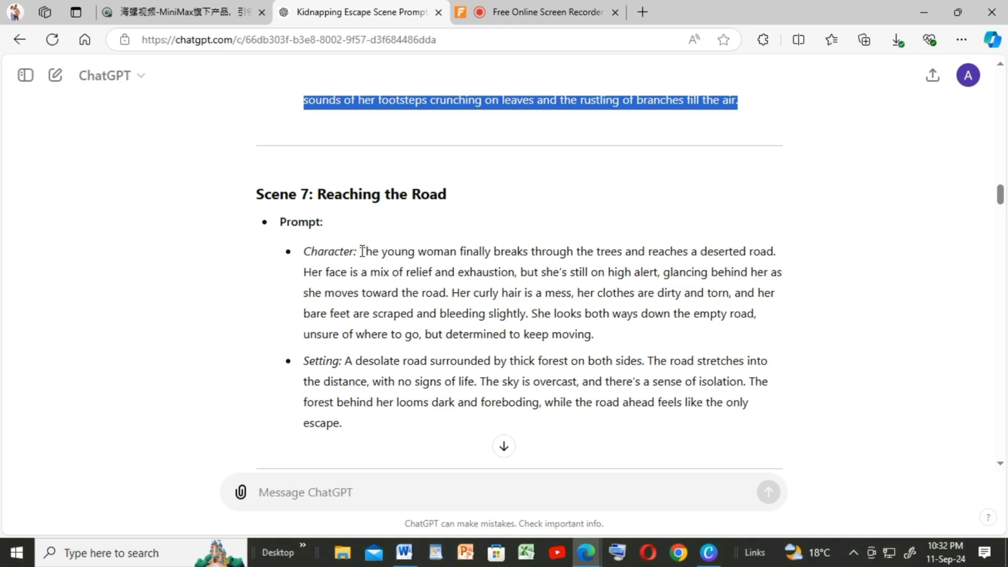
left_click_drag(361, 251, 770, 423)
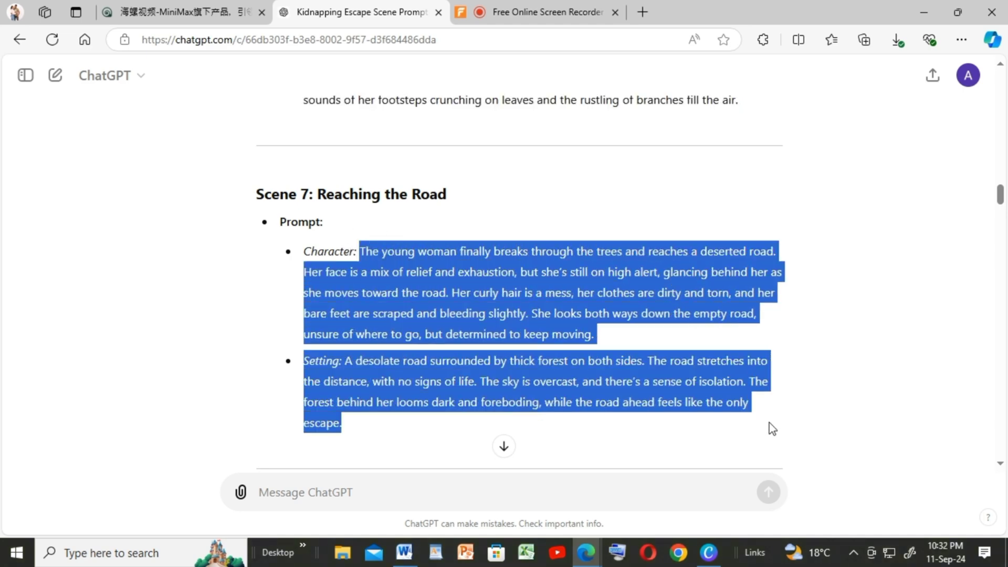
right_click(655, 379)
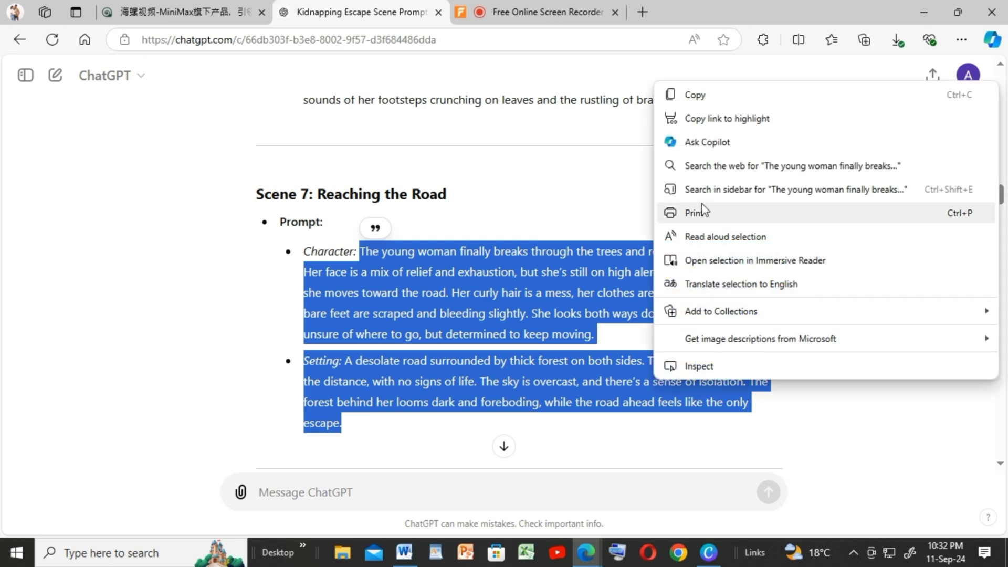
left_click(696, 96)
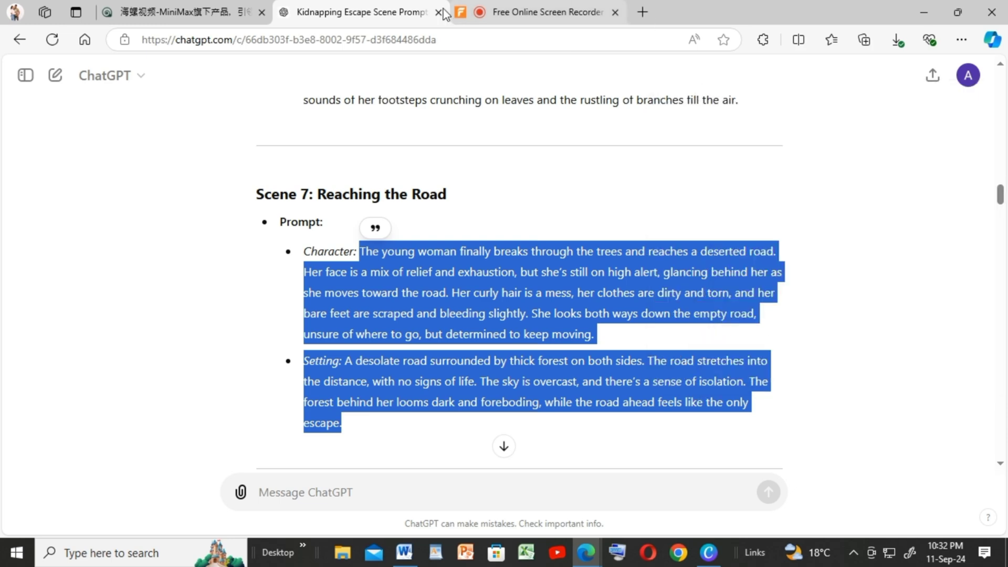
- Append the Scene 7 text, without its bleeding bare-feet clause, after "barefoot" in Hailuo's creative description and generate the video
left_click(218, 13)
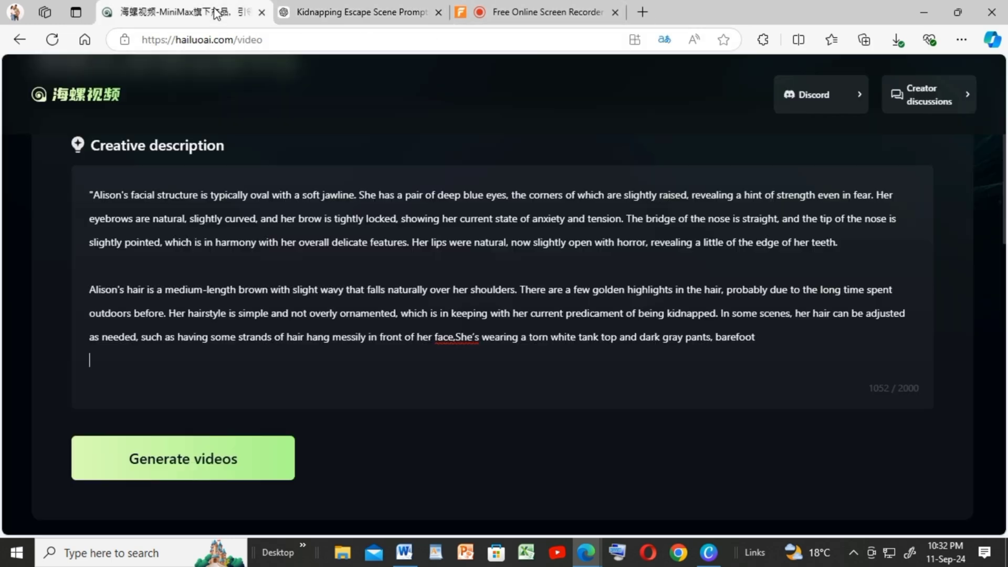
left_click(798, 349)
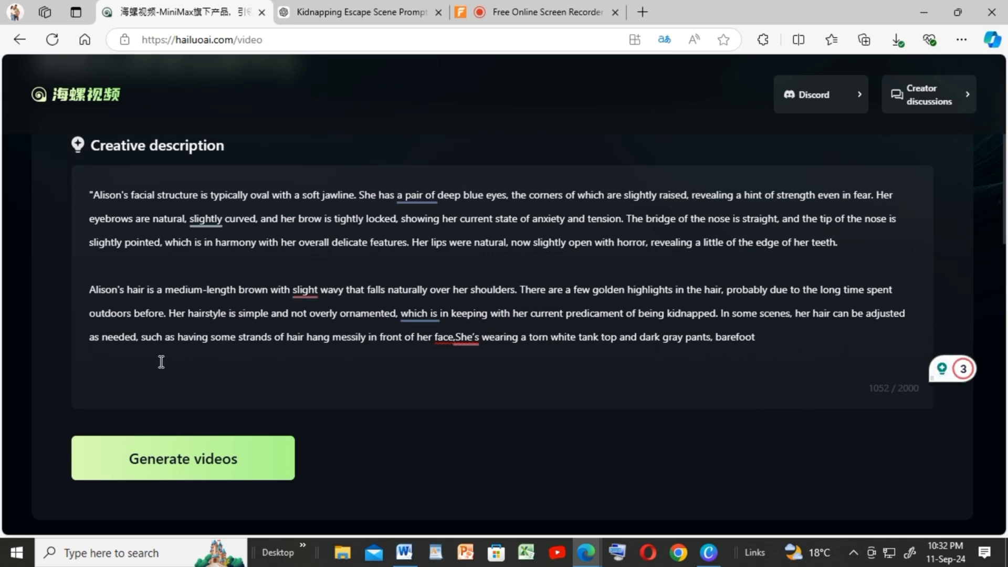
key("ctrl+v")
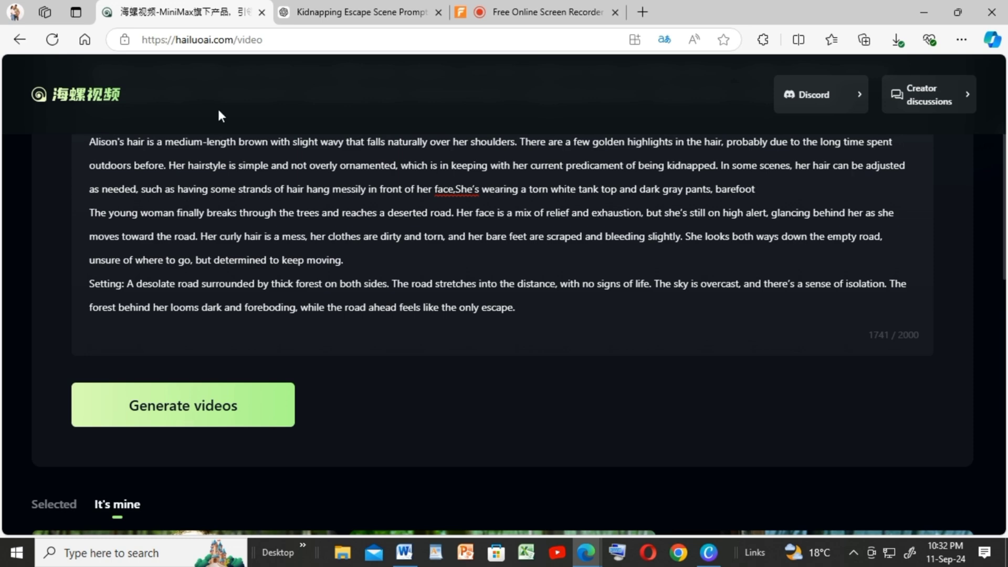
left_click(188, 399)
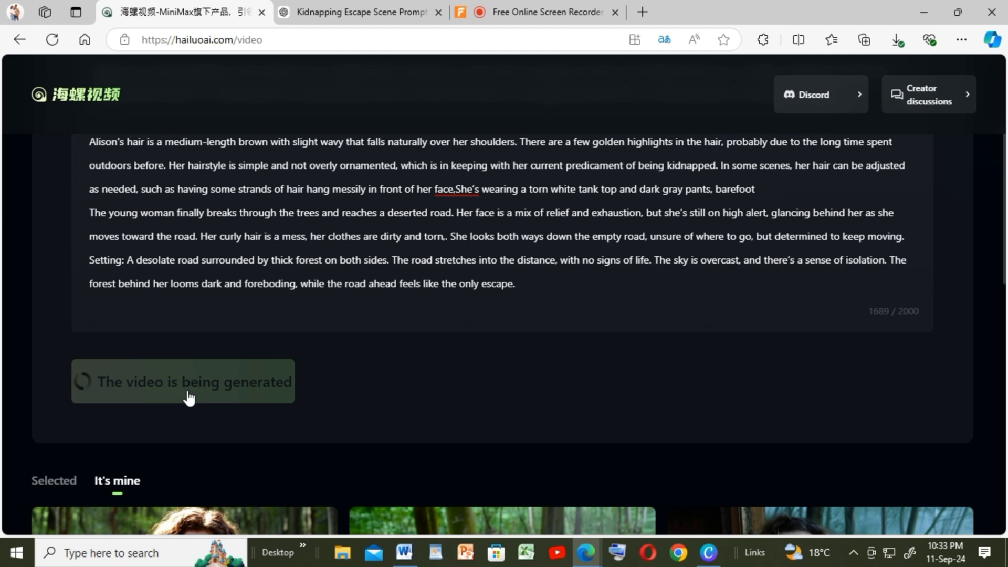
- Search Pixabay's sound effects for "WATER DRIPING"
type("WATE")
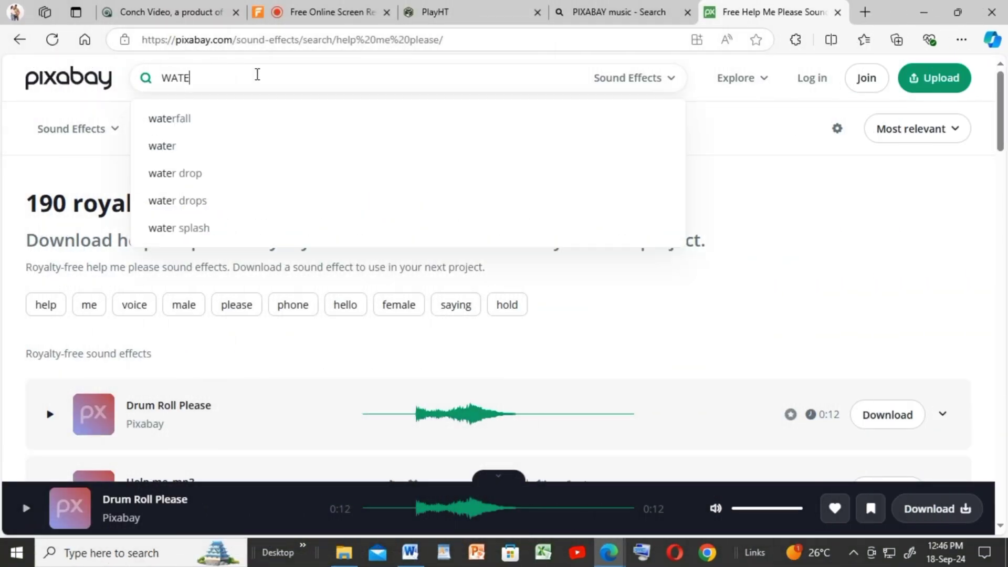
type("R DRI")
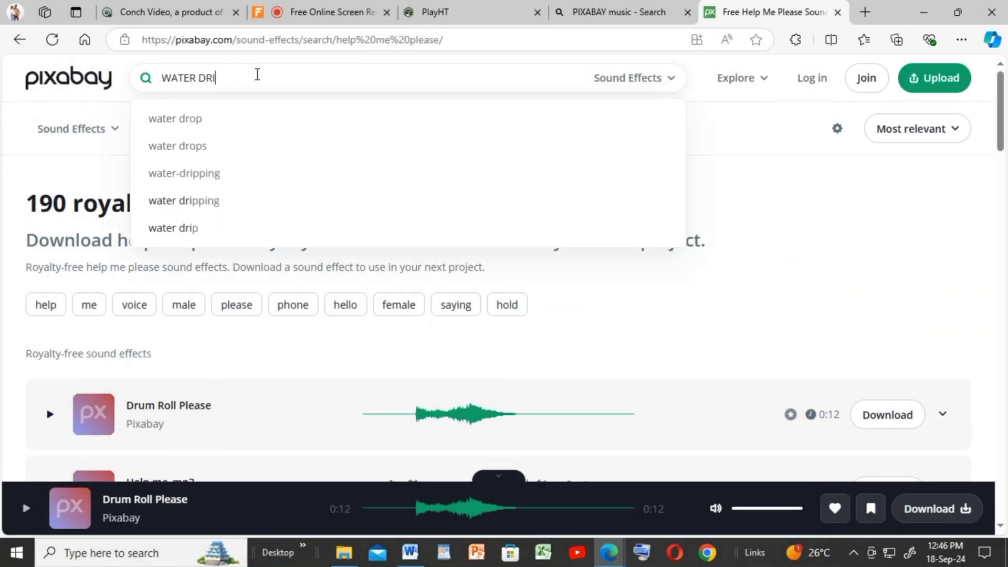
type("PING")
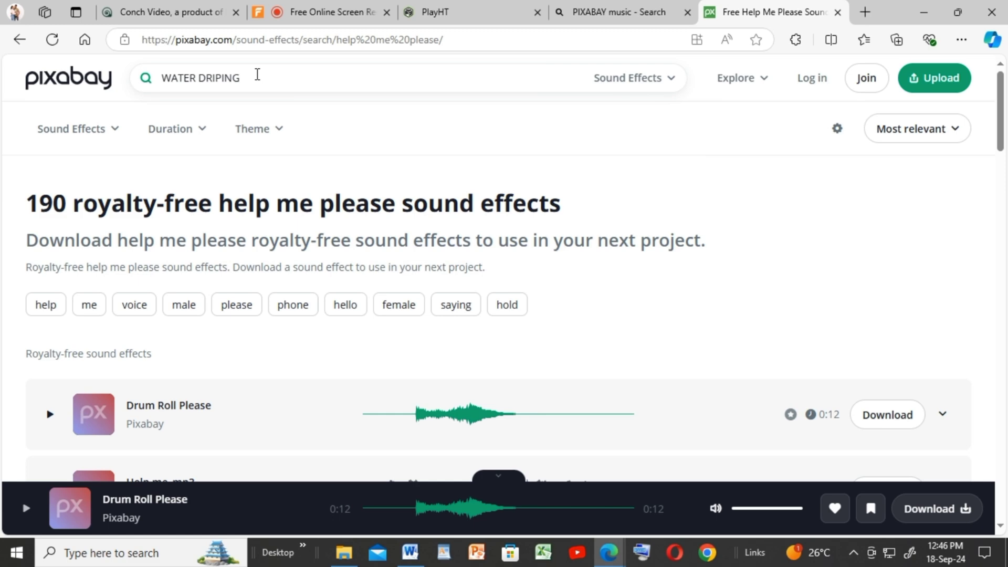
key("Return")
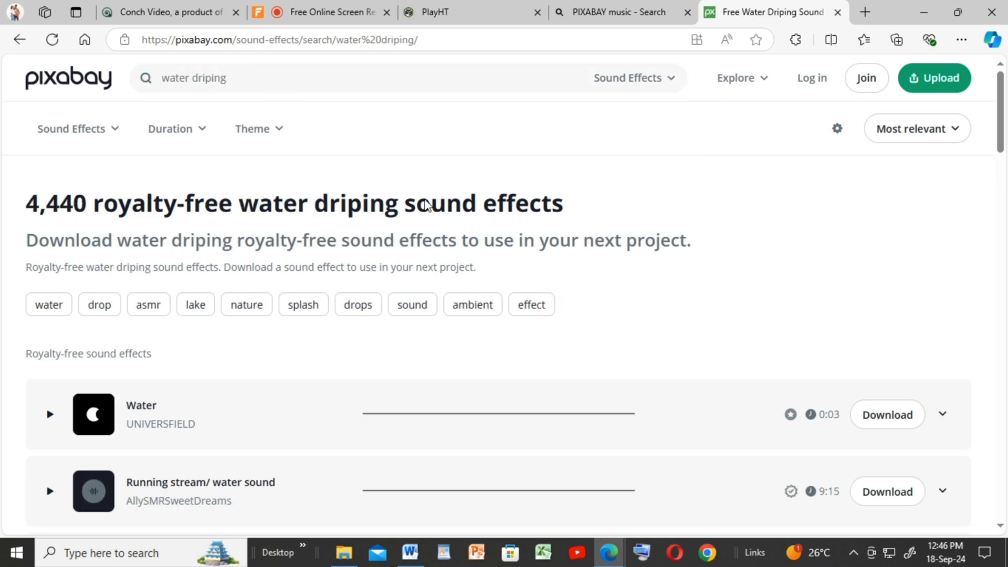
- Preview the "Dripping Water in Cave" sound effect by solarmusic and download it
scroll(423, 229, "down", 1)
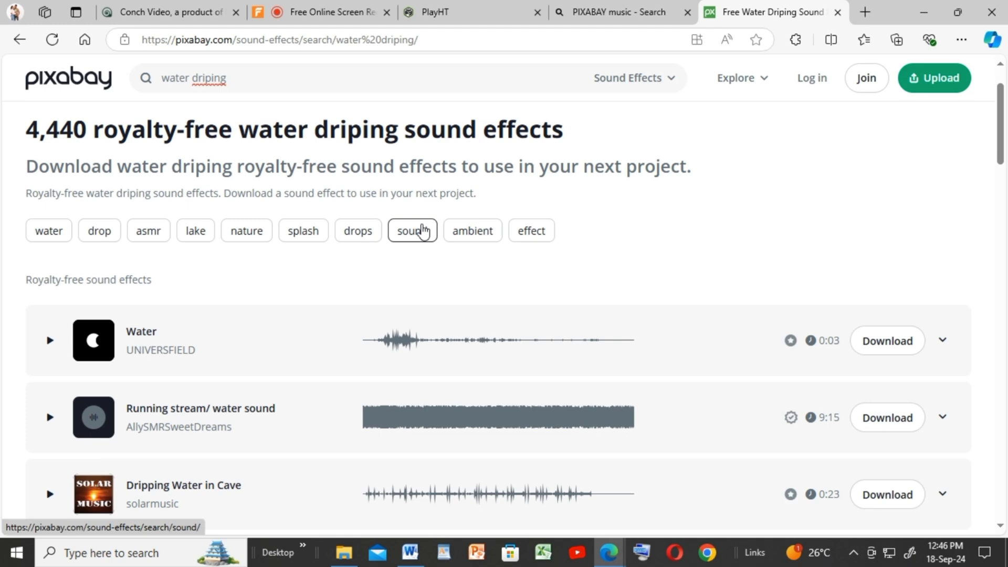
scroll(423, 230, "up", 1)
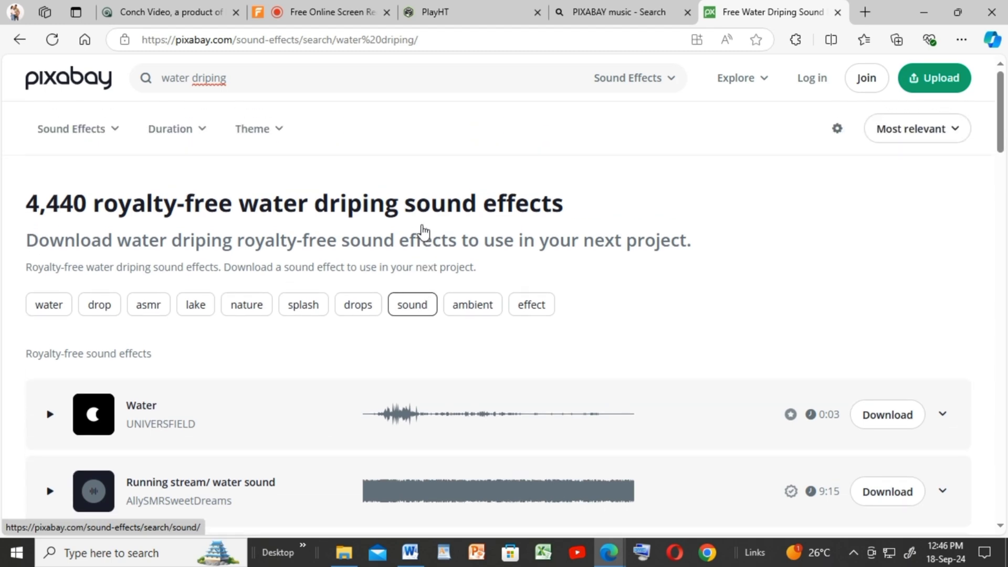
scroll(418, 231, "down", 3)
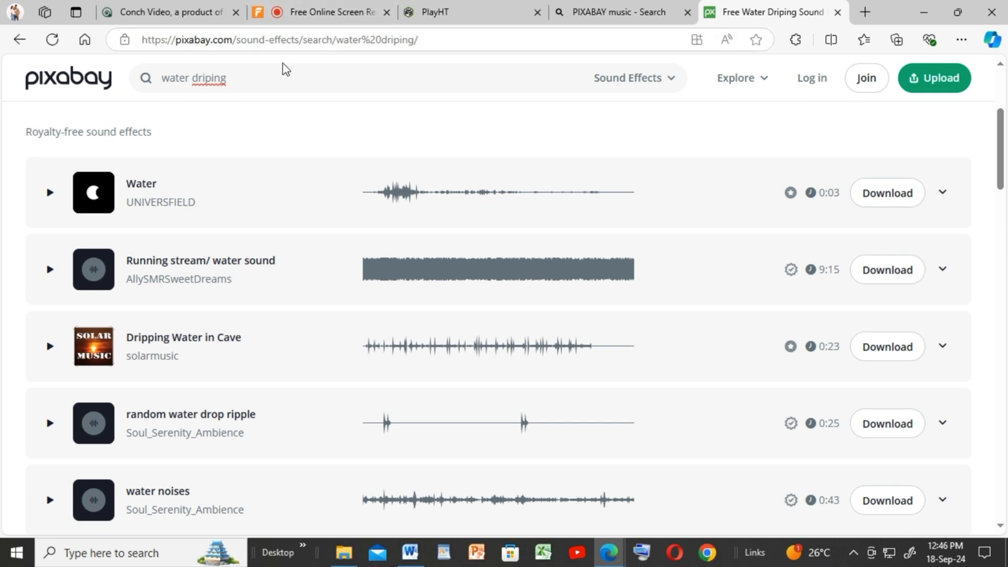
double_click(209, 80)
scroll(252, 229, "down", 1)
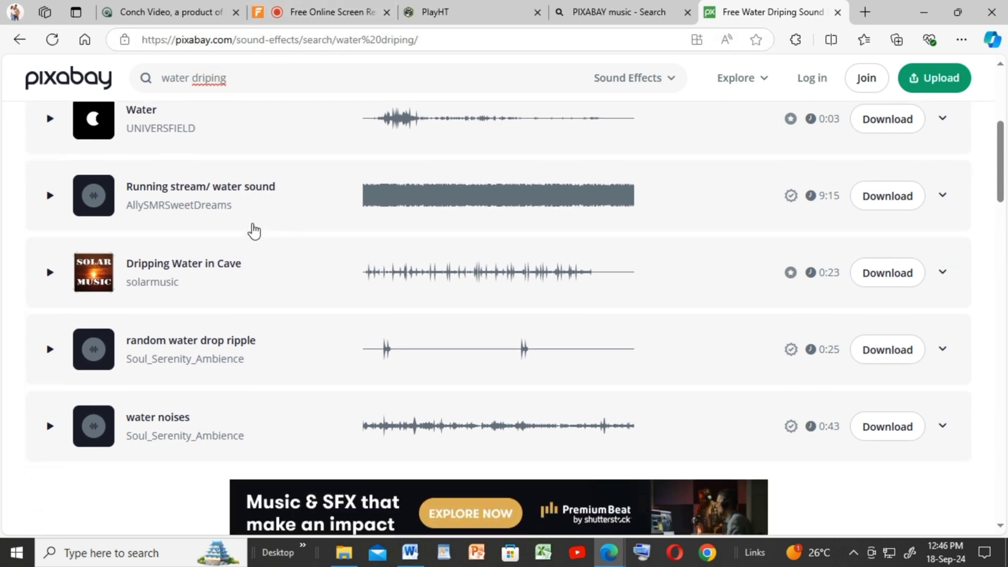
left_click(50, 273)
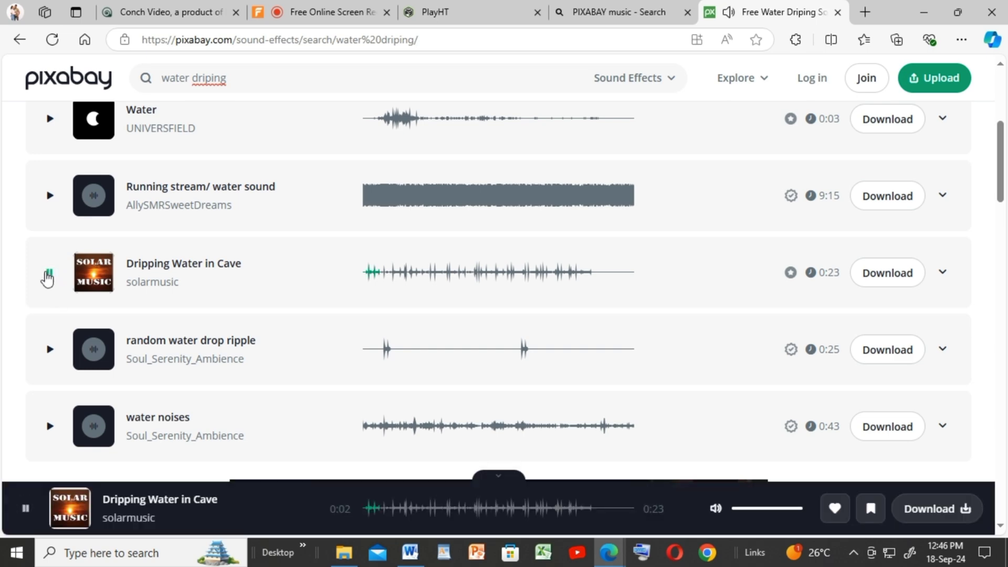
left_click(49, 274)
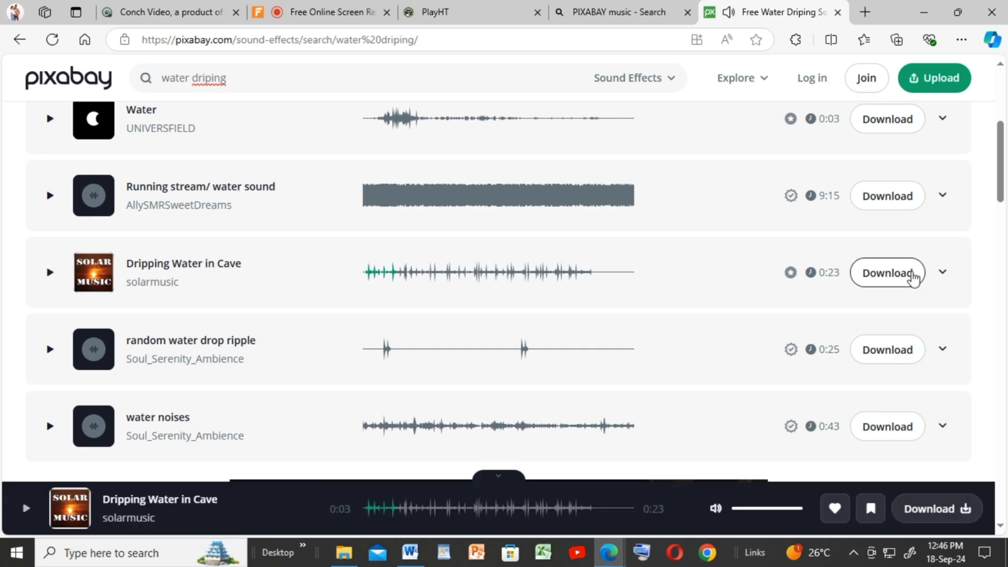
left_click(942, 274)
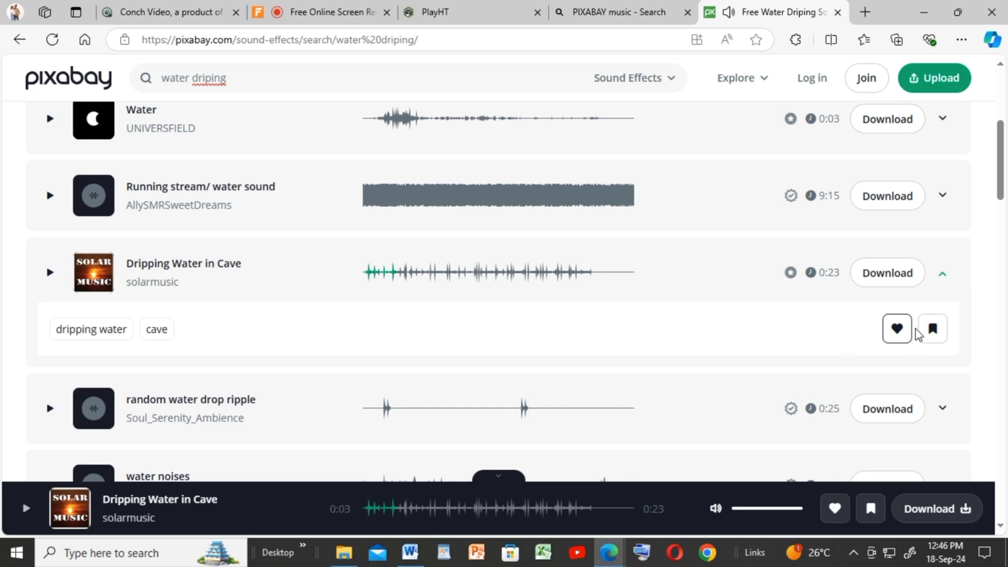
left_click(869, 283)
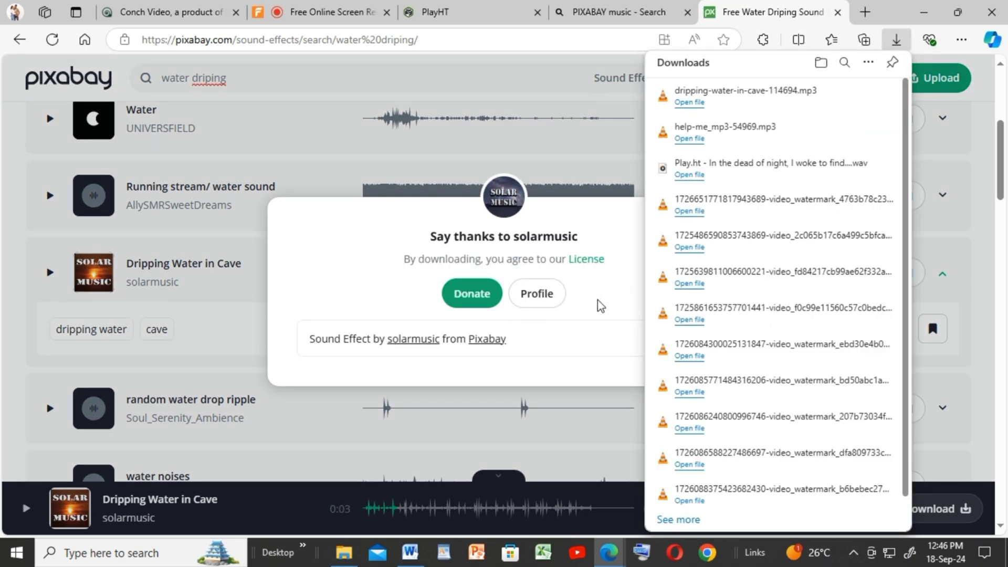
- Open Pixabay's Content License Summary, review the allowed and prohibited uses, and go back
left_click(589, 261)
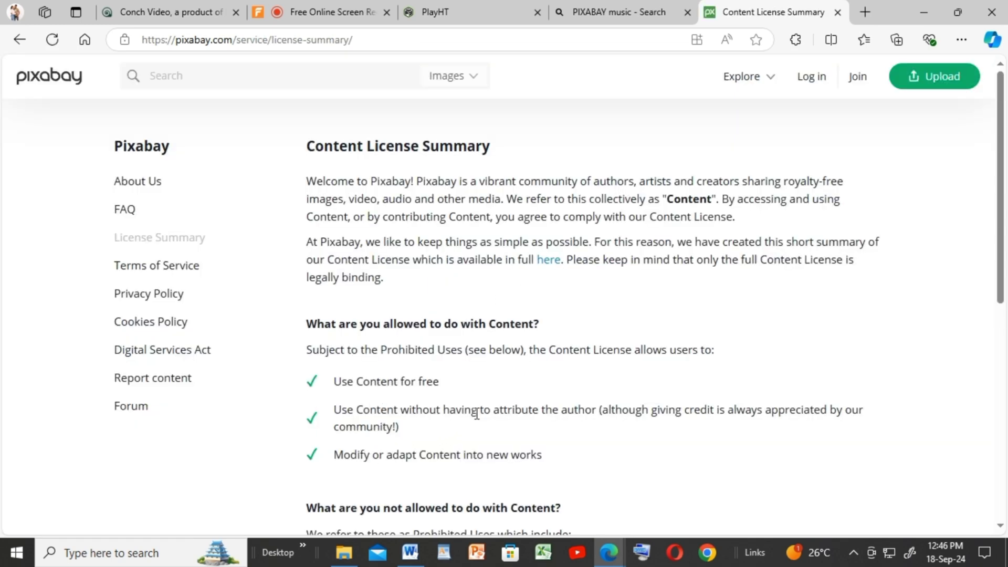
scroll(546, 499, "down", 3)
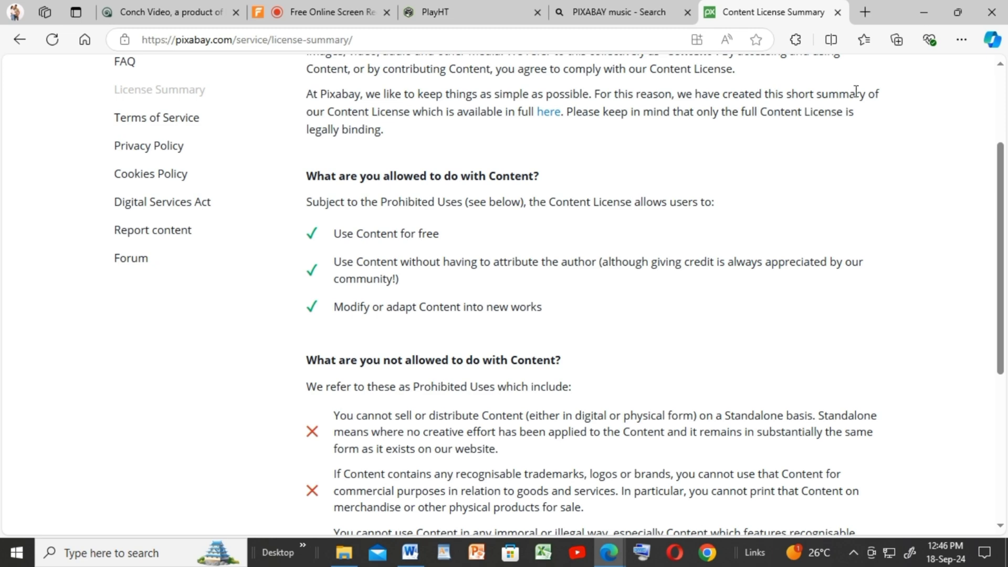
scroll(729, 191, "up", 3)
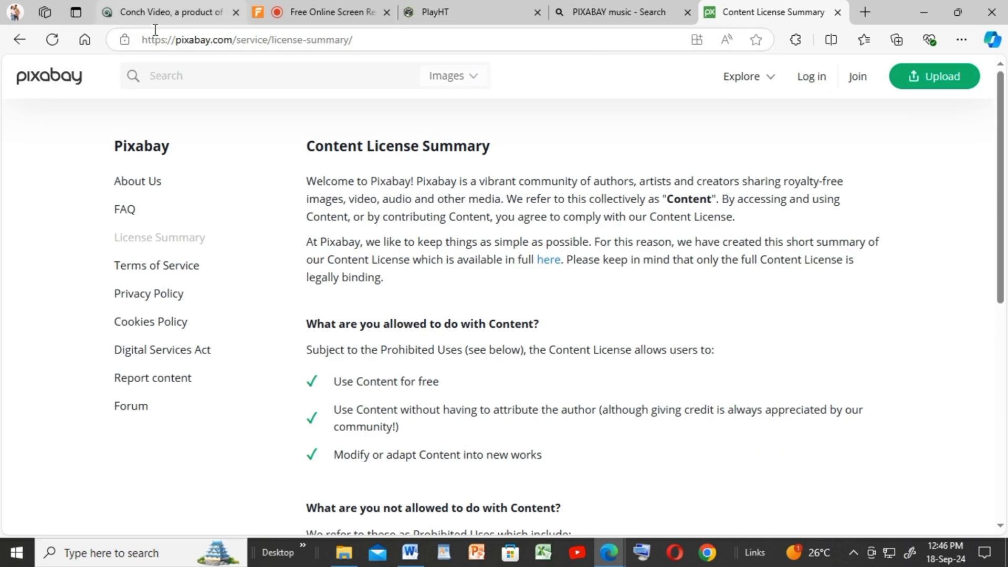
left_click(17, 40)
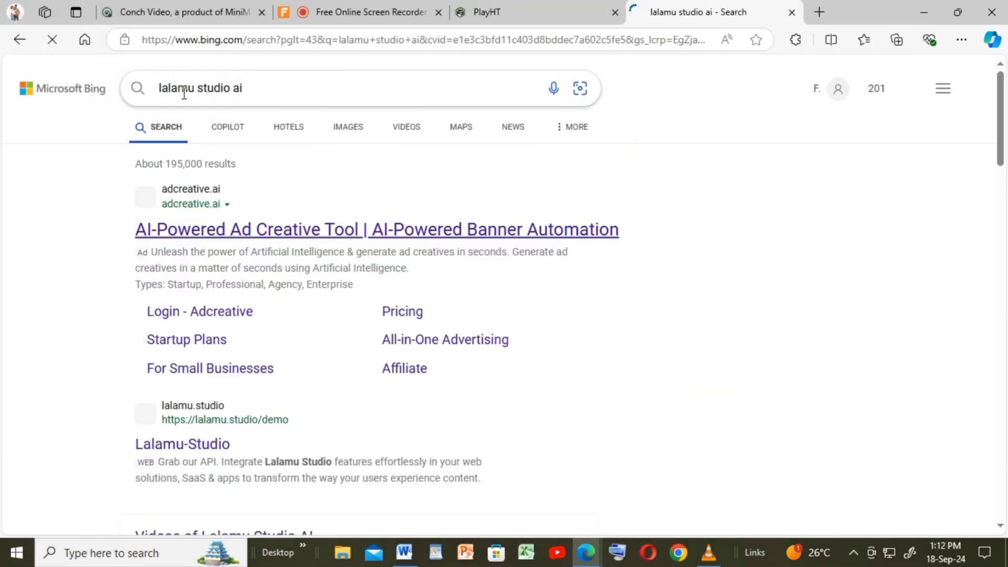
- Open the Lalamu-Studio demo site from the Bing results and follow its free trial to the Canva app page
scroll(325, 257, "down", 5)
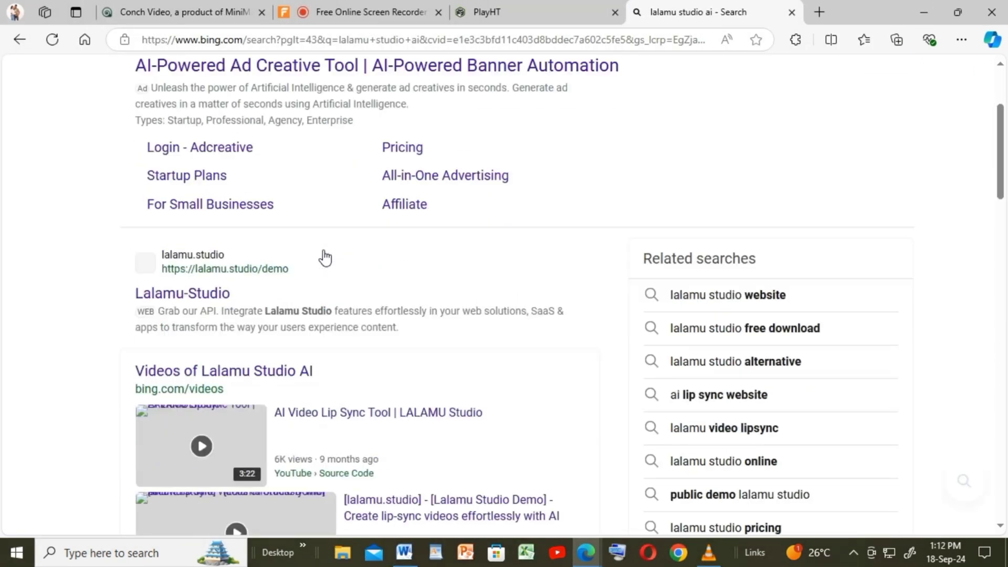
left_click(195, 236)
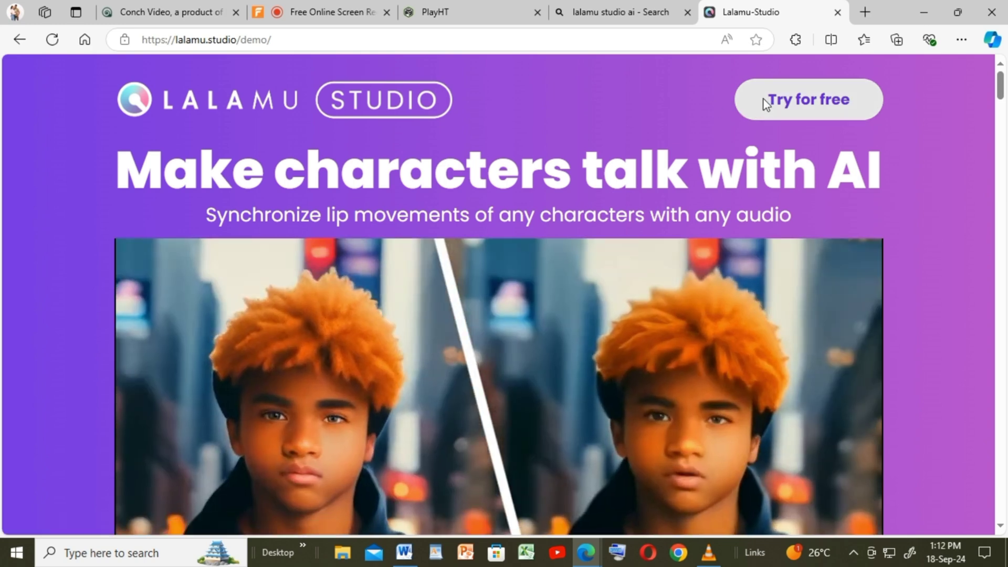
left_click(766, 103)
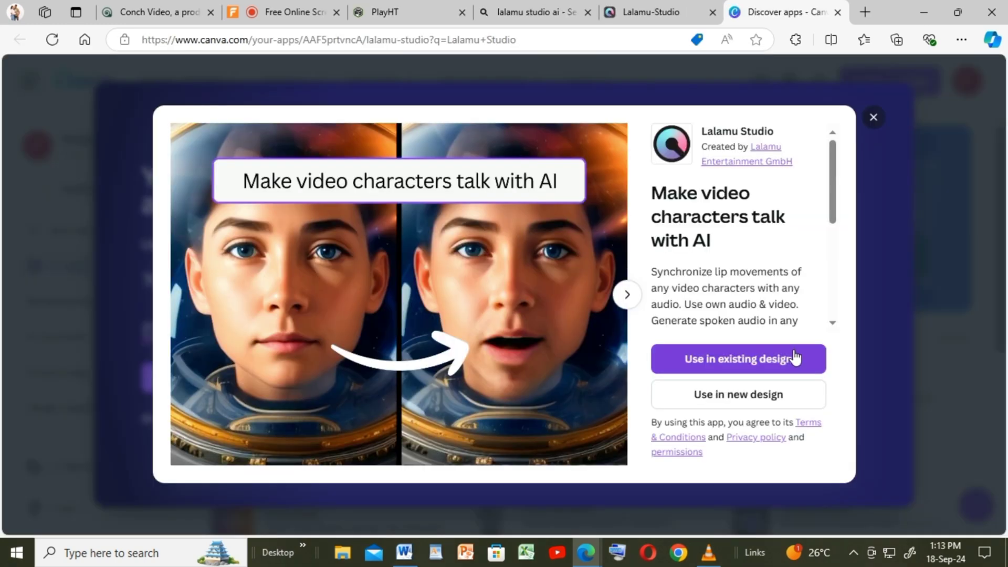
- Use Lalamu Studio in a new Video (1080p) Canva design and allow it to open in the Canva desktop app
left_click(751, 396)
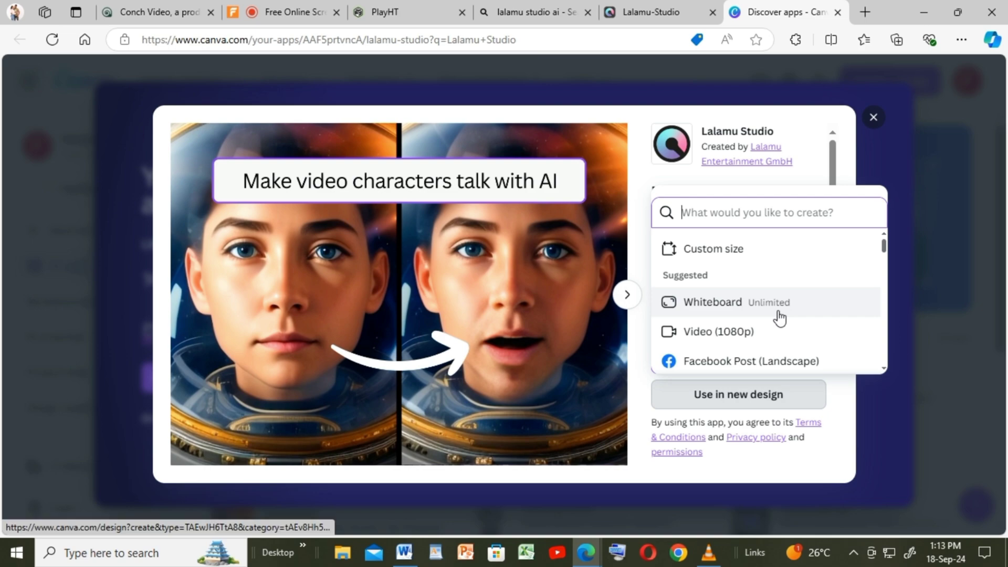
left_click(744, 341)
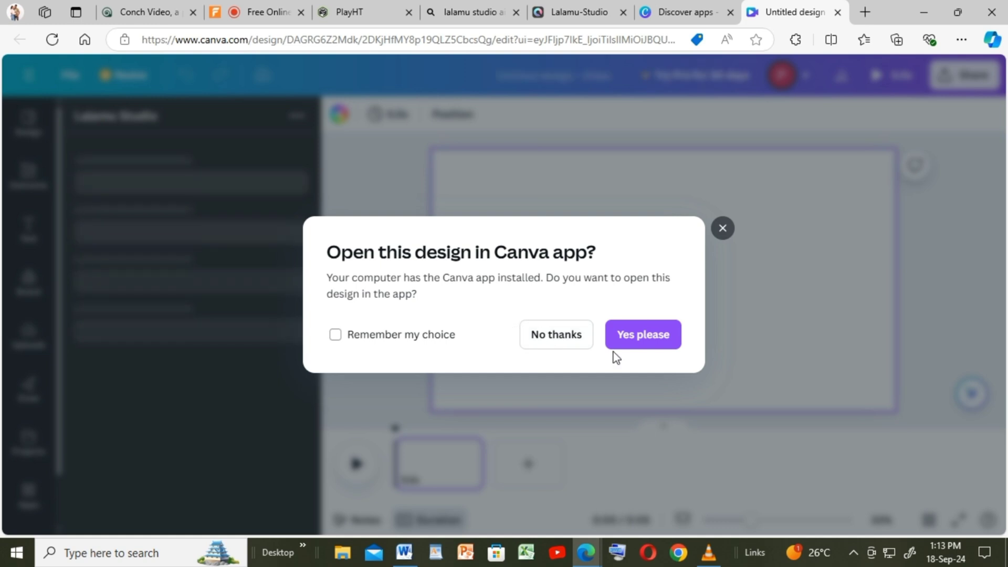
left_click(650, 341)
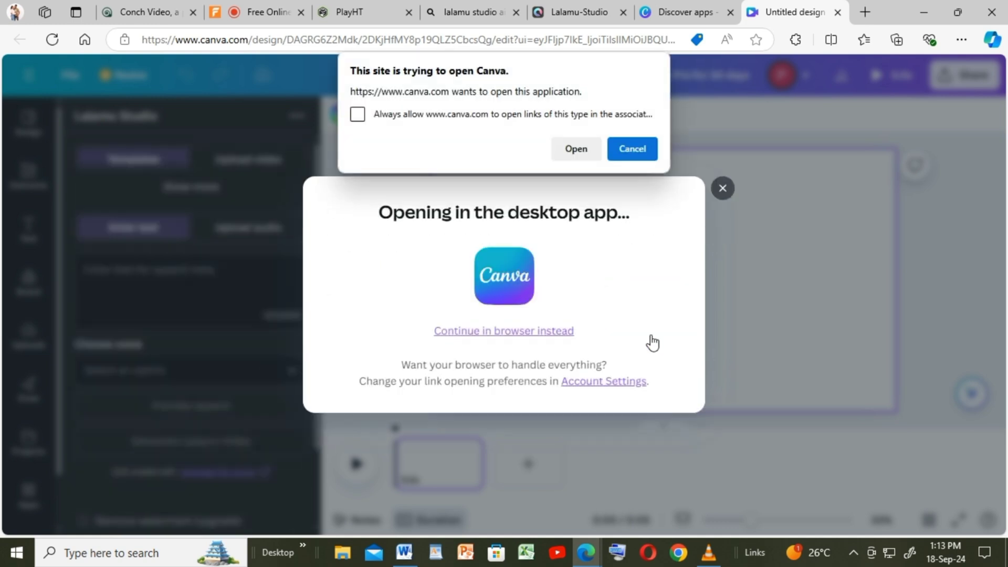
left_click(581, 152)
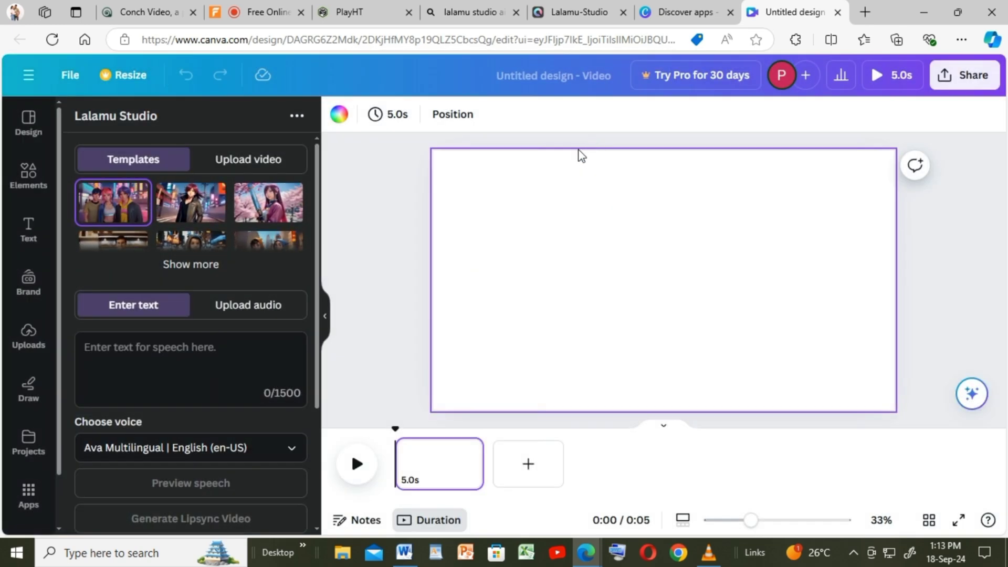
left_click(102, 347)
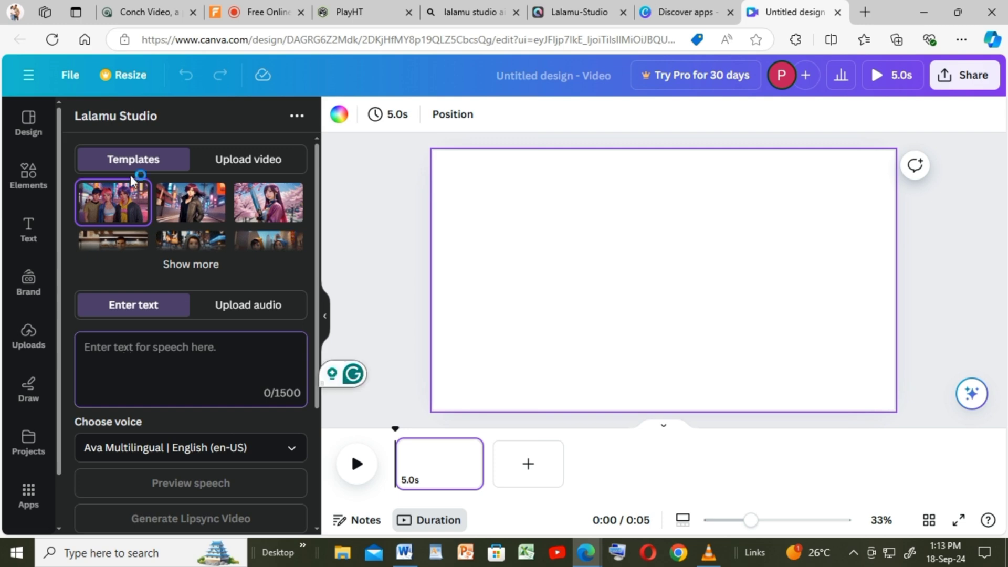
left_click(242, 160)
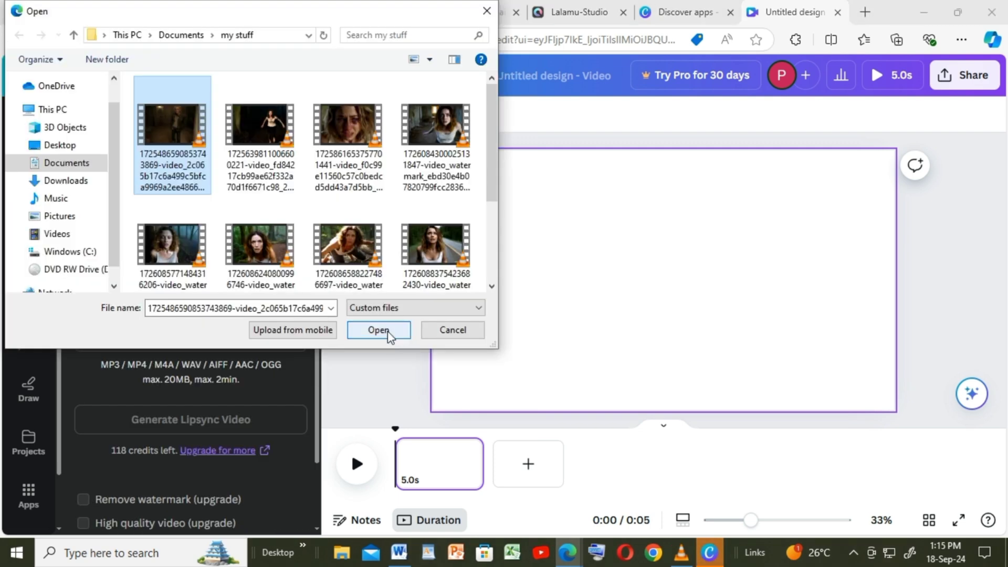
left_click(379, 330)
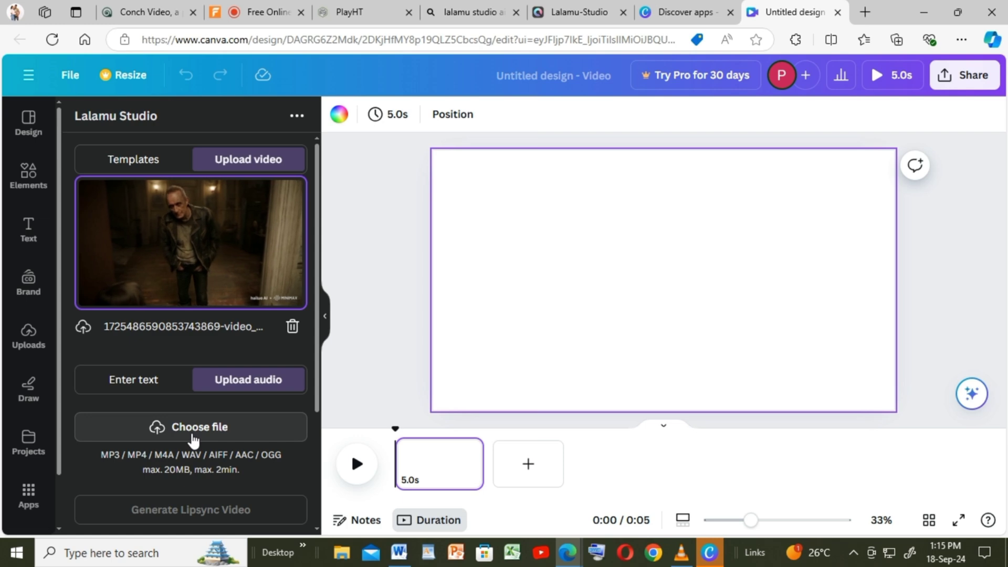
- Generate a lip-sync video from entered text using the James | English (en-PH) voice and add it to the design
left_click(152, 392)
scroll(198, 448, "down", 3)
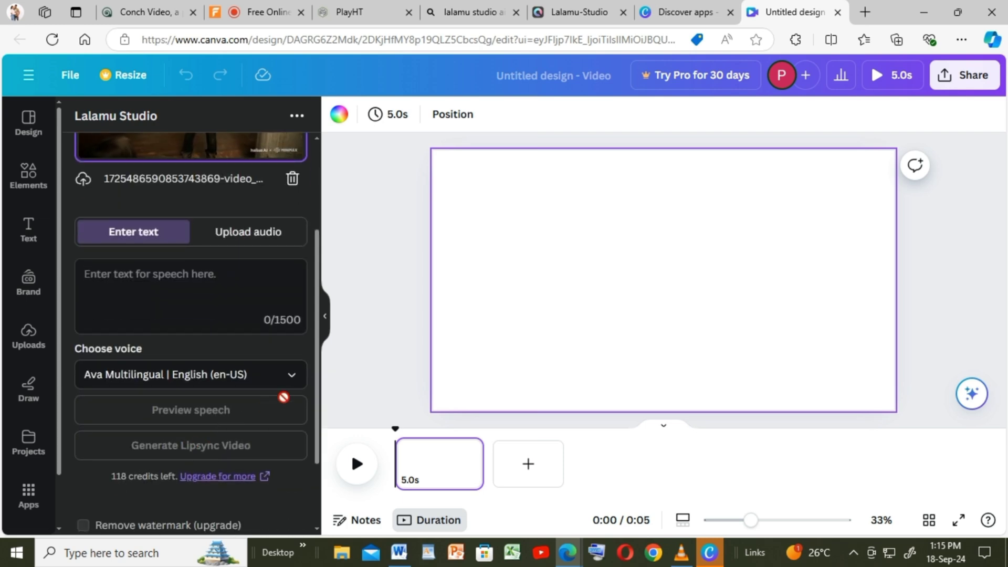
left_click(292, 377)
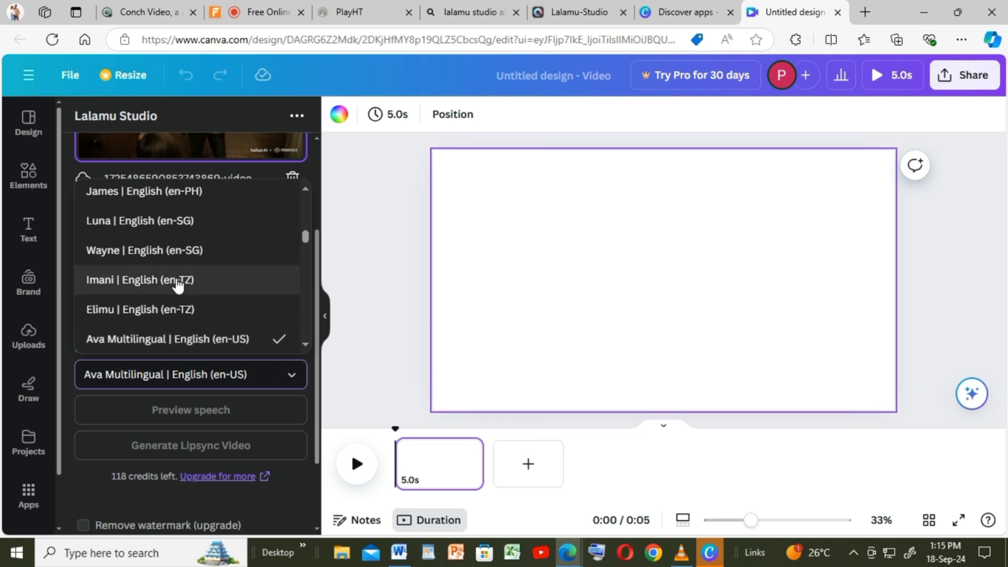
left_click(130, 198)
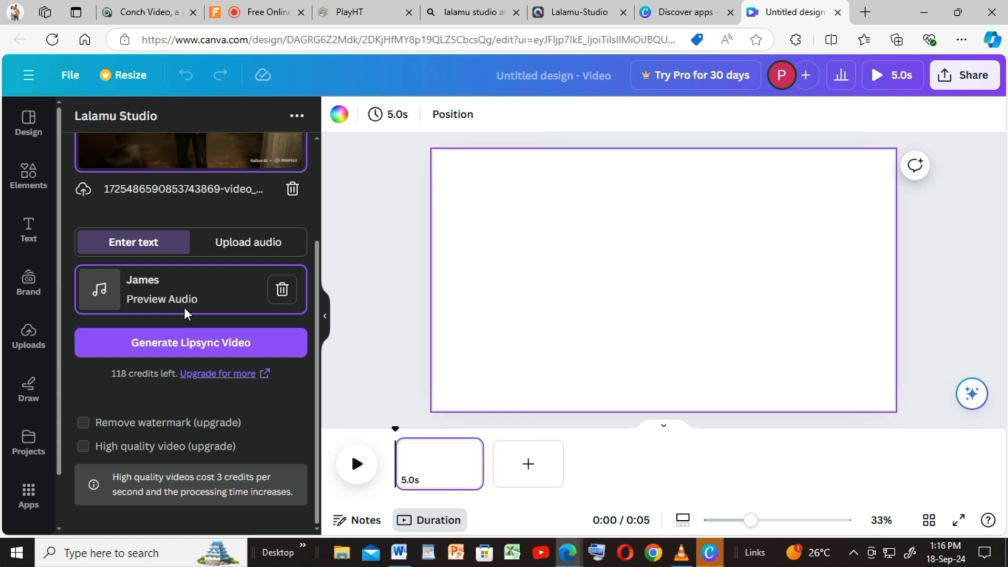
left_click(180, 350)
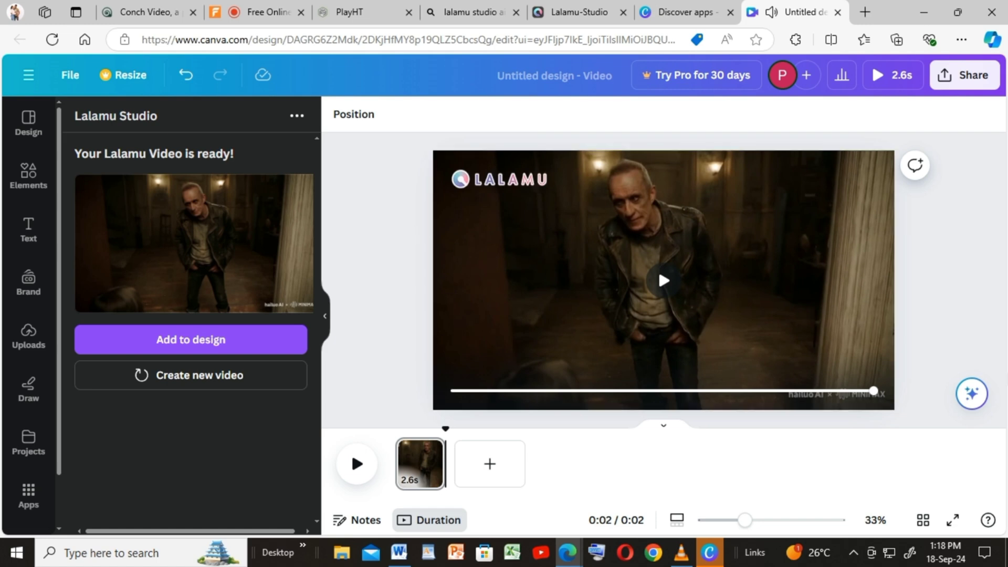
- Download the lip-synced design as an MP4 video in 1080p (HD)
left_click(965, 78)
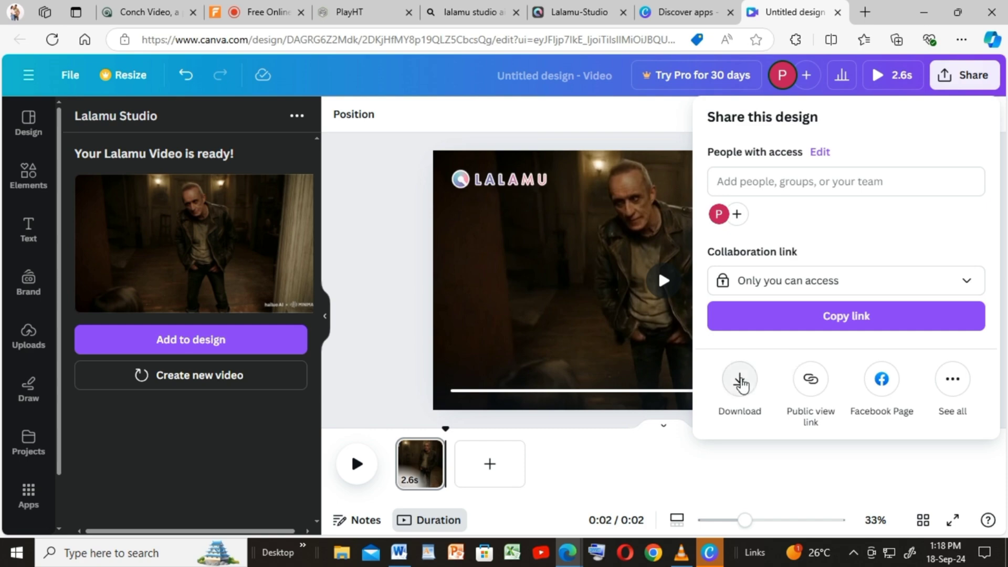
left_click(740, 380)
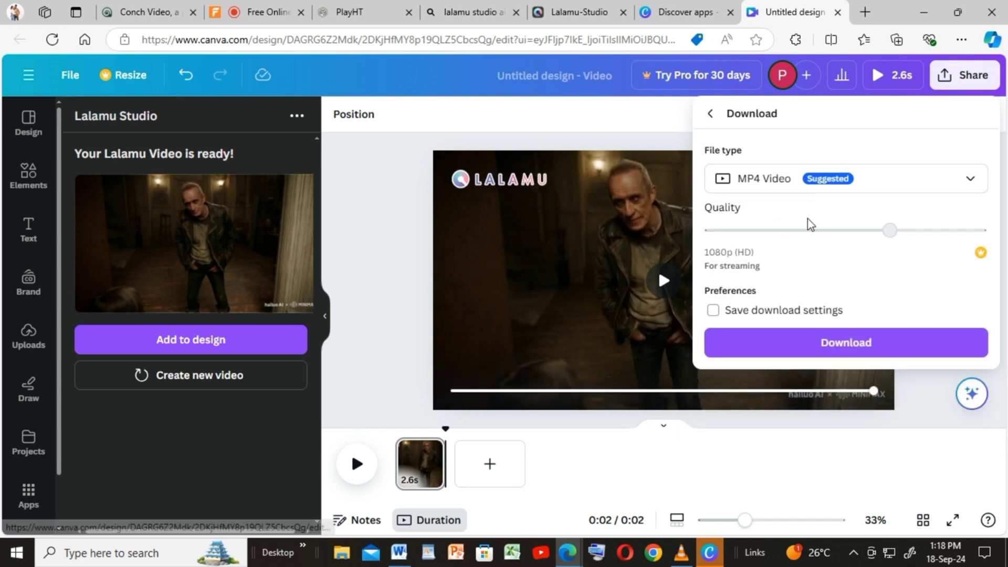
left_click(826, 342)
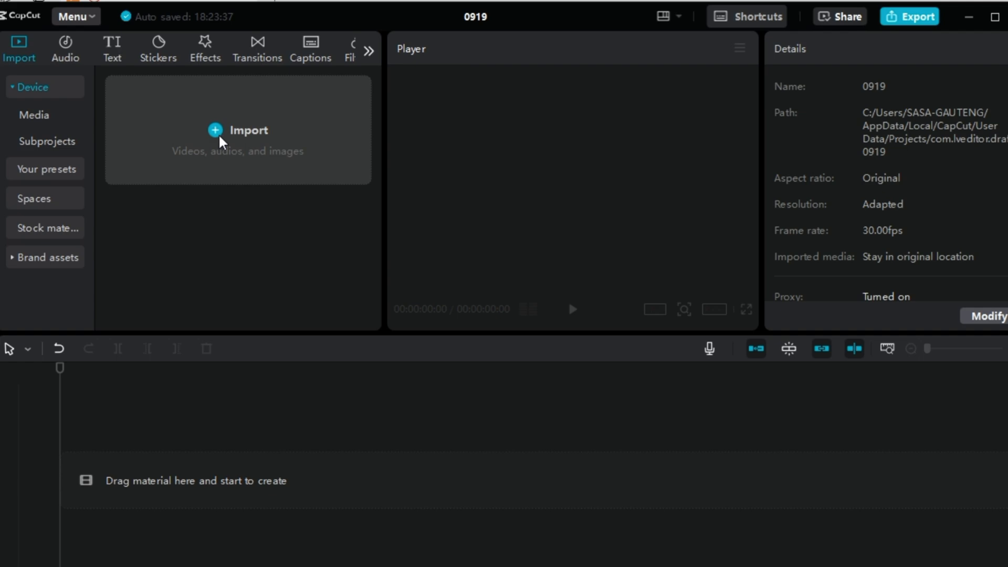
- Switch to CapCut and import the project's video clips and audio files from the Documents "my stuff" folder into project 0919
left_click(220, 140)
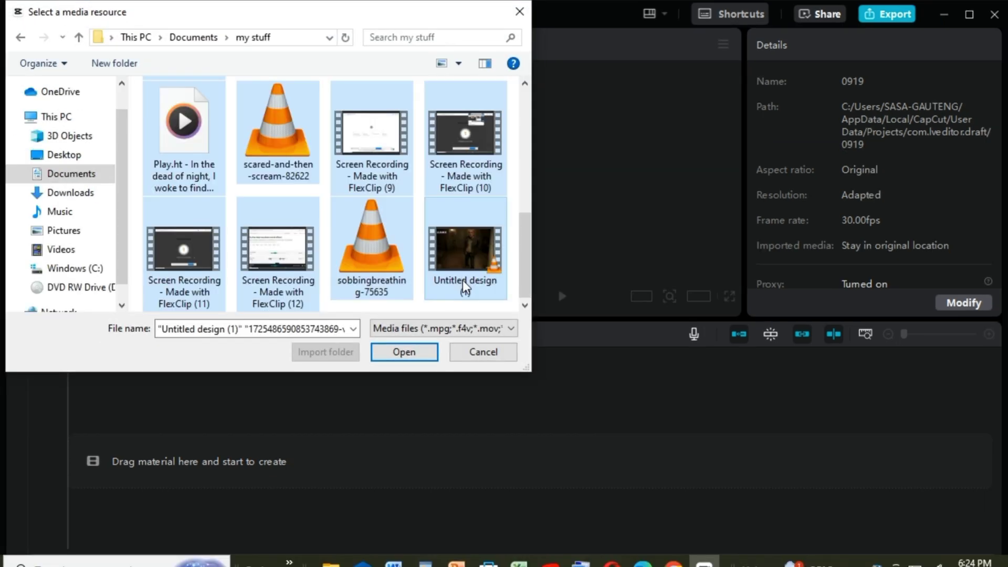
left_click(404, 352)
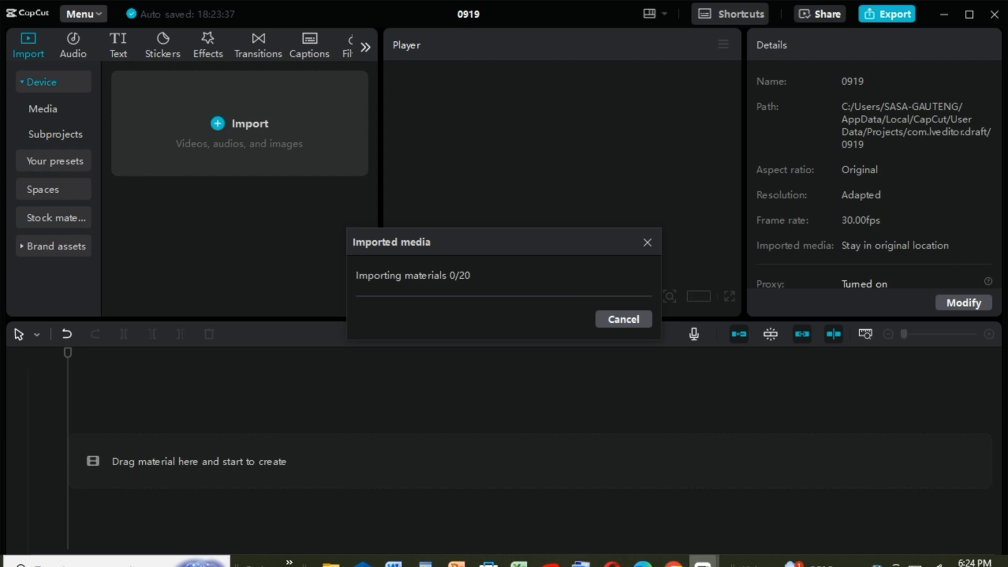
mouse_move(703, 561)
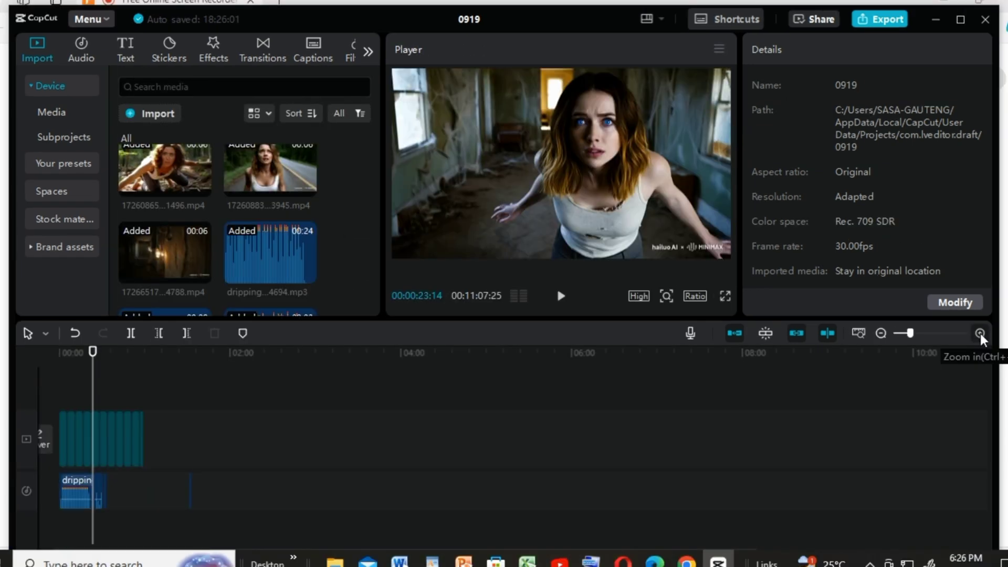
- Move the dripping-water audio clip onto its own track below the help-me sound
left_click(979, 333)
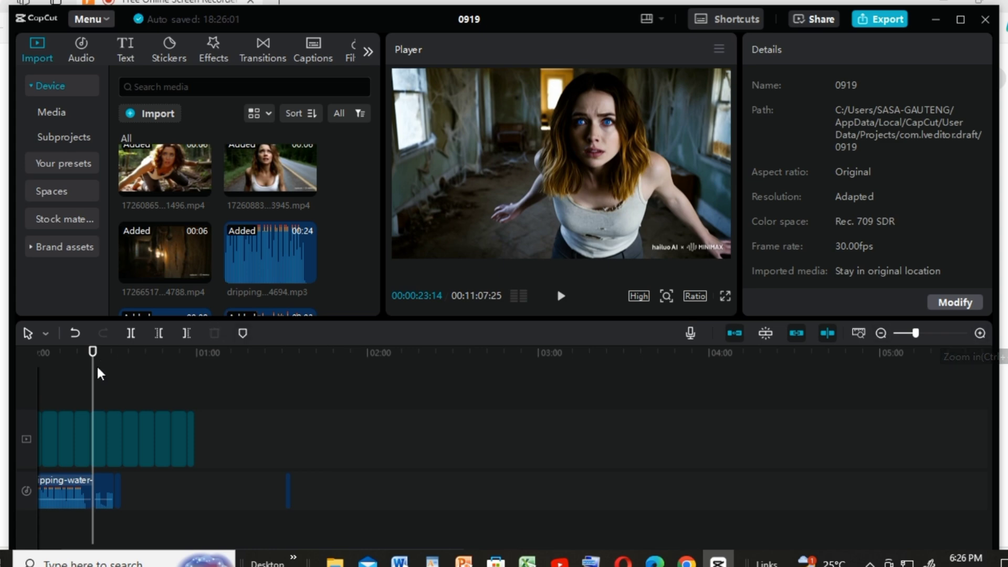
key("Home")
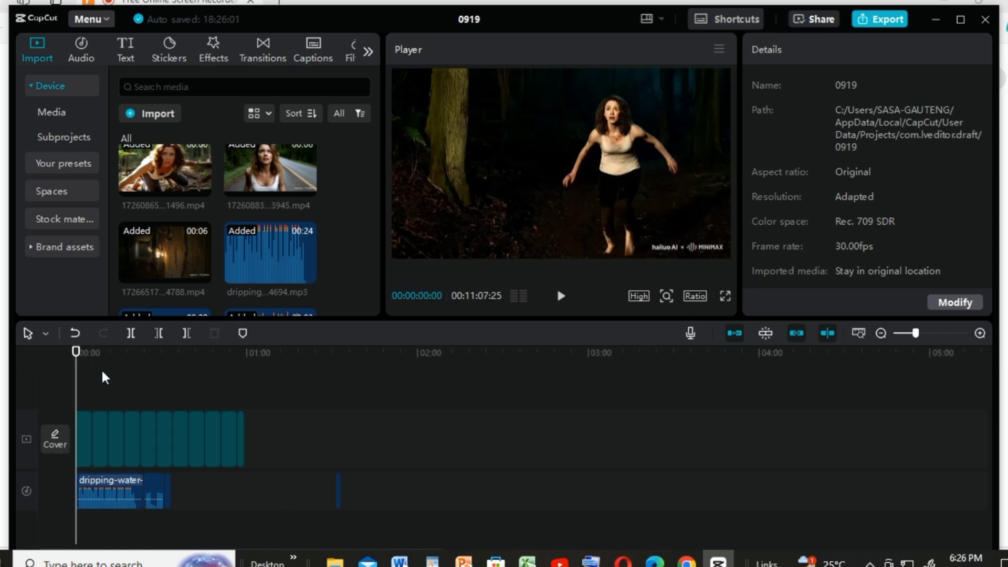
left_click_drag(98, 353, 76, 404)
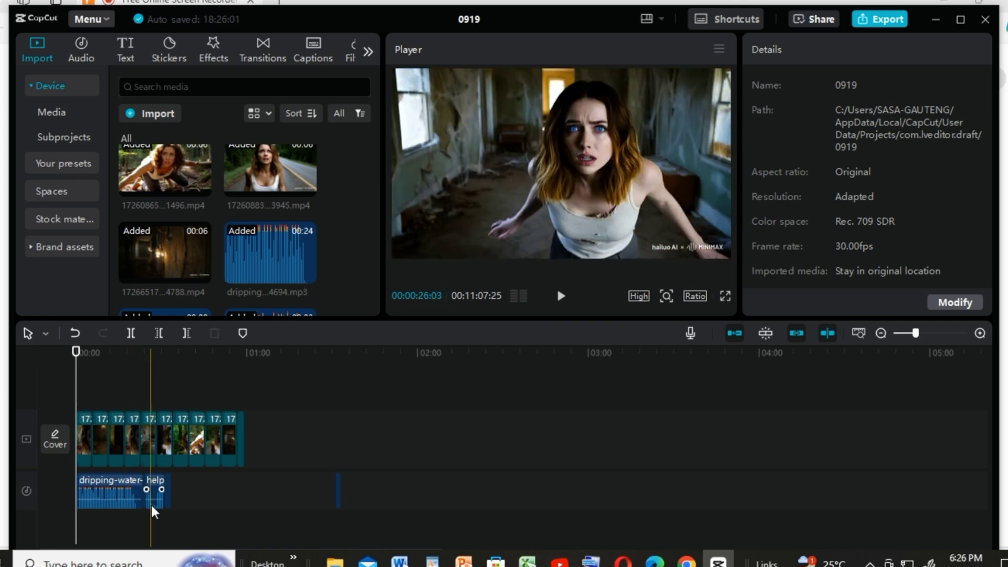
left_click_drag(152, 507, 140, 530)
- Move the fourth video clip to the start of the video track
left_click(131, 435)
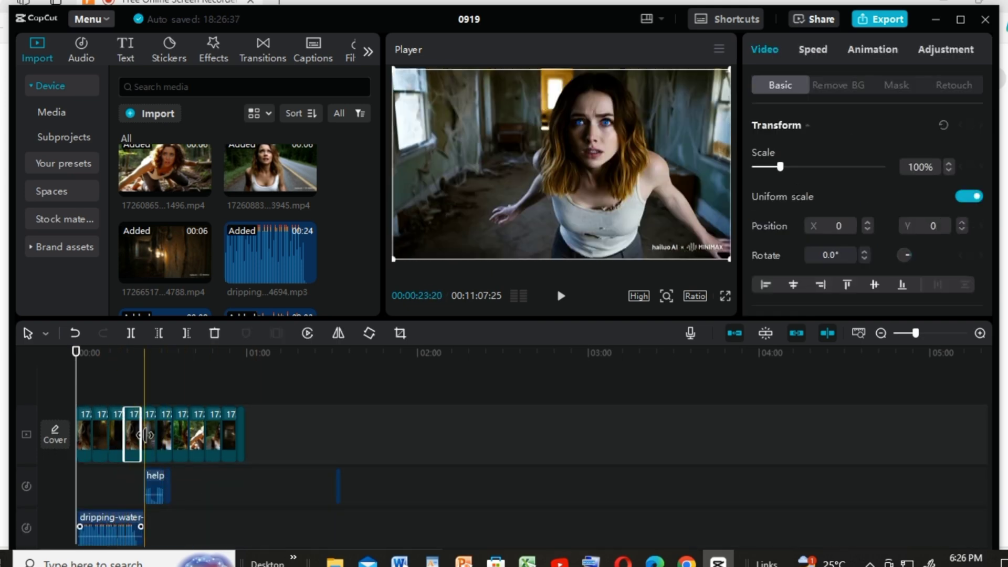
left_click_drag(138, 435, 82, 435)
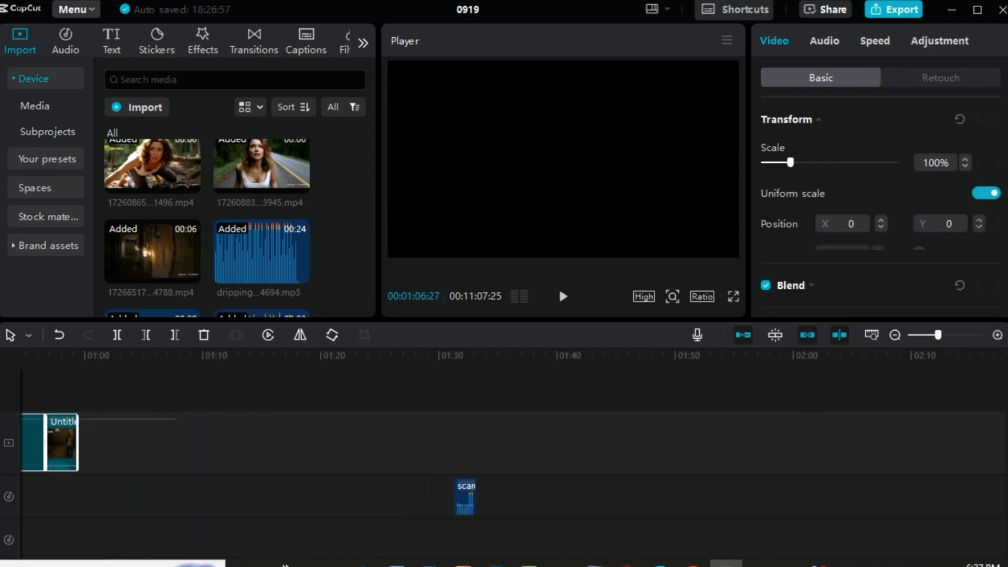
- Add the Play.ht "In the dead of night" narration on a separate audio track below the dripping-water sound
key("Home")
scroll(213, 296, "down", 3)
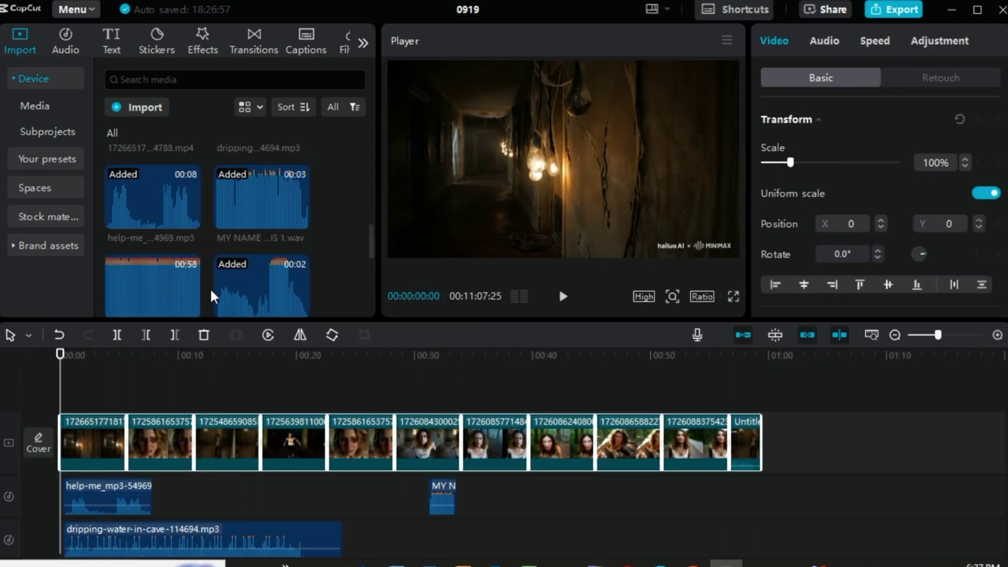
scroll(213, 297, "down", 2)
left_click_drag(149, 215, 59, 536)
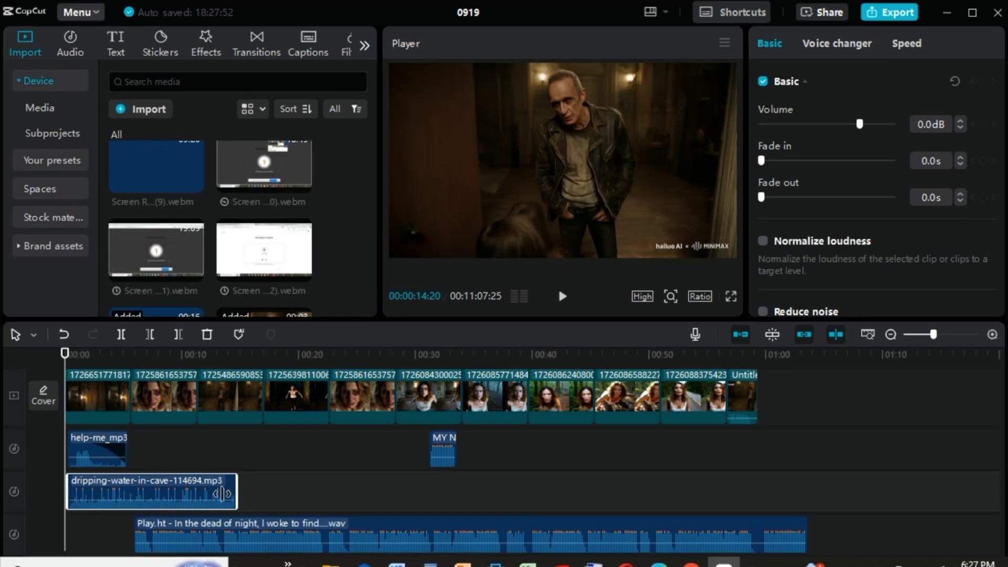
- Trim the dripping-water sound so it ends with the first video clip
left_click_drag(222, 493, 127, 494)
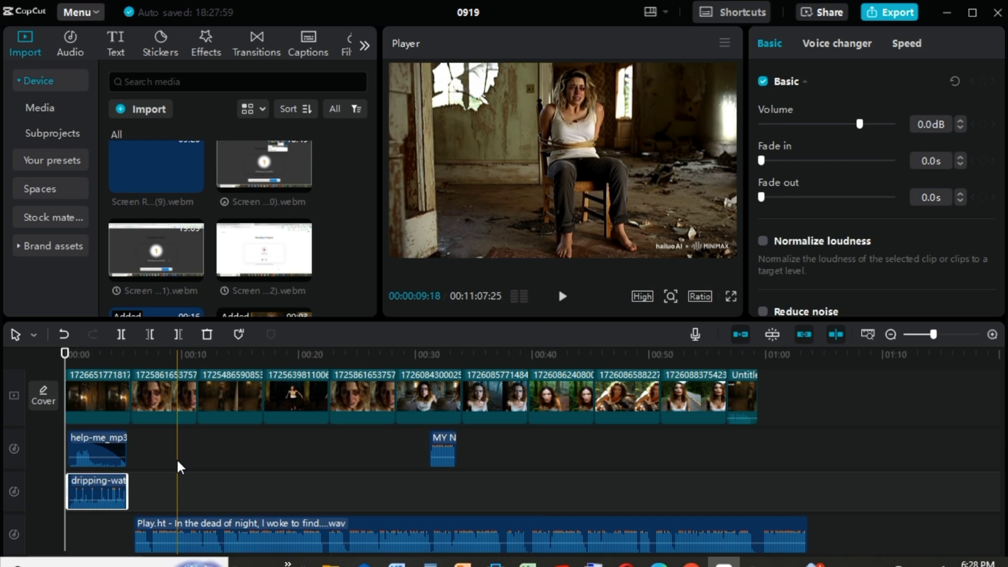
left_click(65, 355)
left_click_drag(65, 355, 198, 356)
- Place sobbingbreathing-75635.mp3 under the second video clip, trimmed to that clip's end with a 6.0 s fade-out
scroll(216, 247, "down", 2)
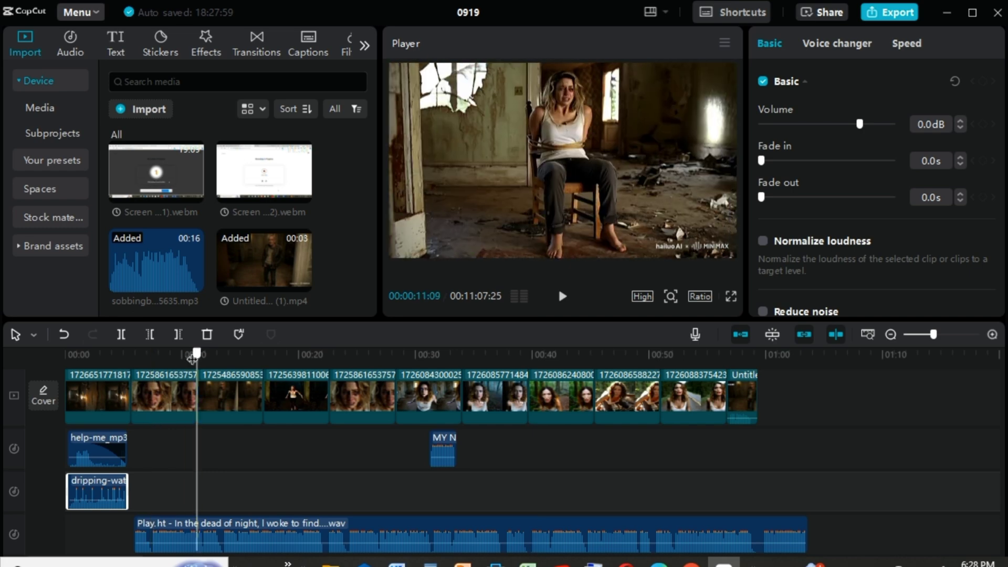
left_click(128, 355)
left_click(193, 282)
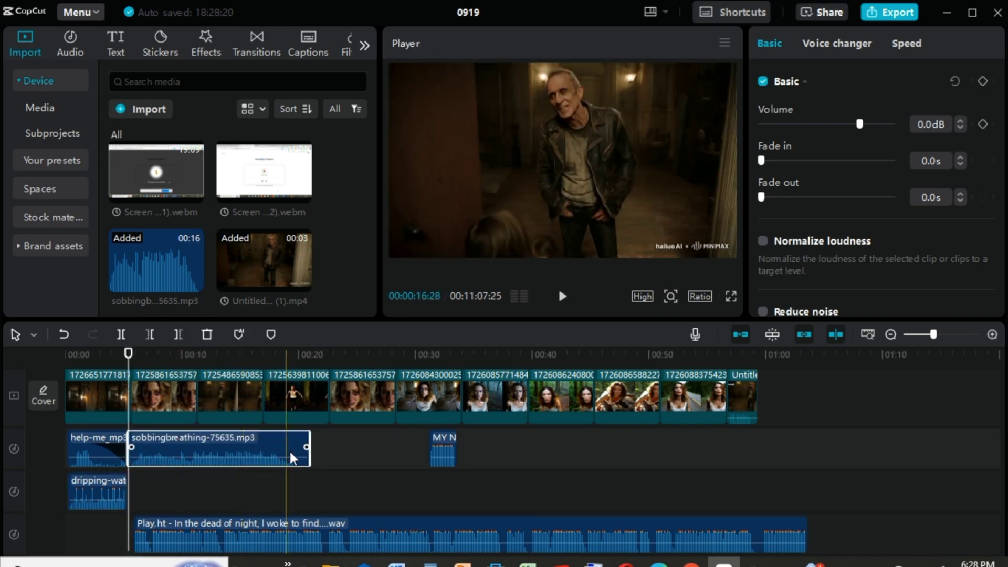
left_click_drag(308, 447, 197, 435)
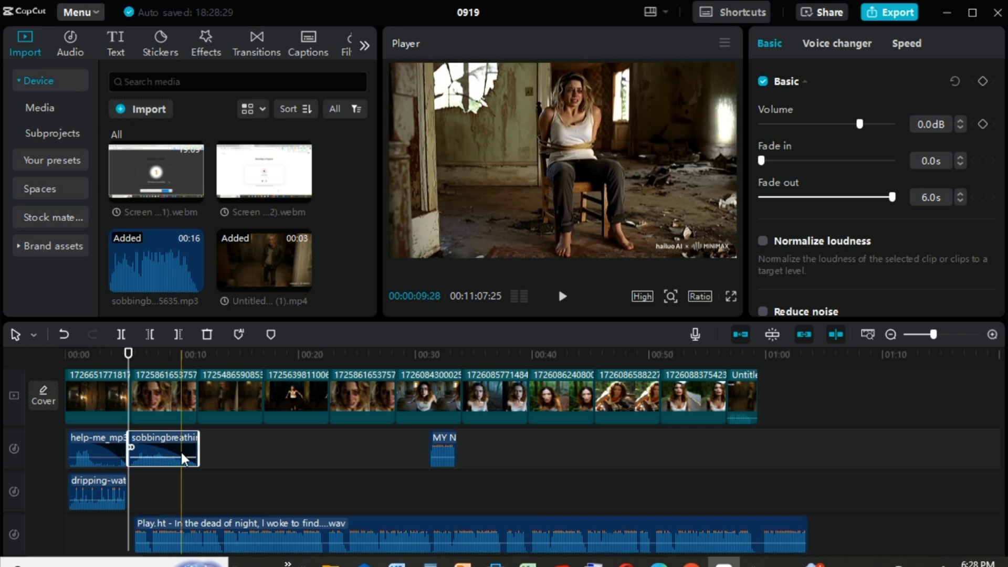
- Shift the Play.ht narration to the start of the second video clip and delete the duplicate sobbing-woman clip in fifth place
left_click_drag(186, 533, 177, 533)
left_click_drag(127, 353, 263, 349)
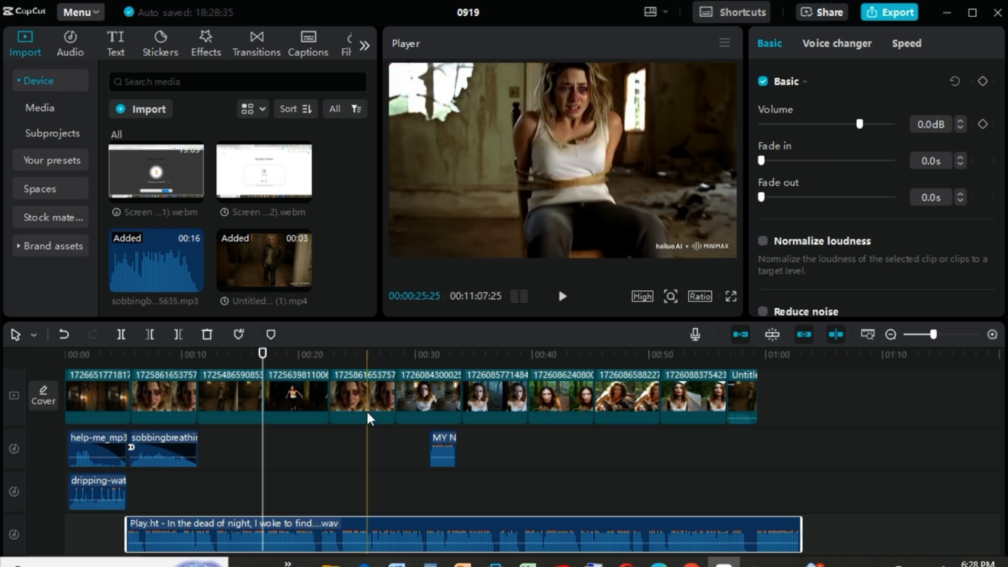
left_click(364, 401)
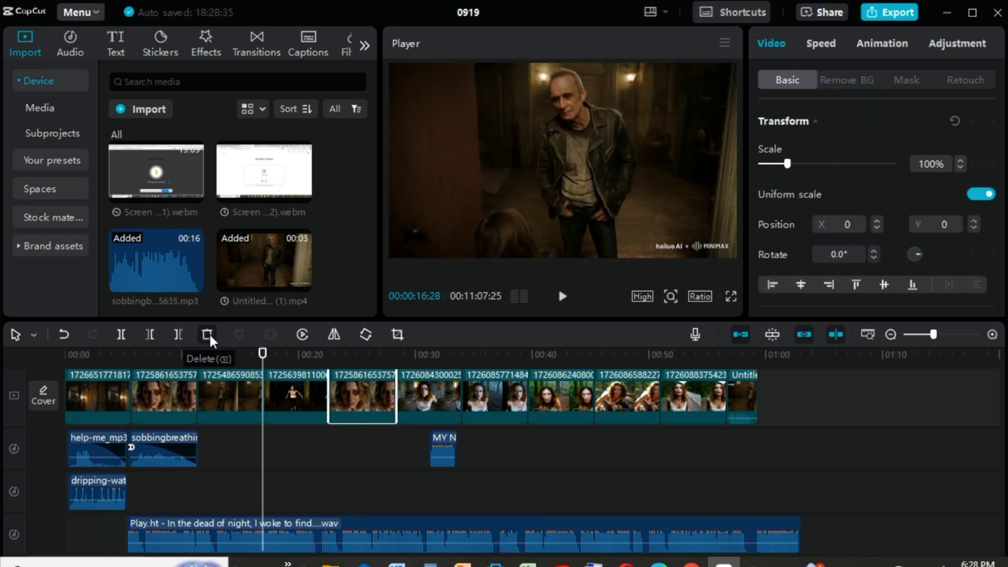
left_click(207, 335)
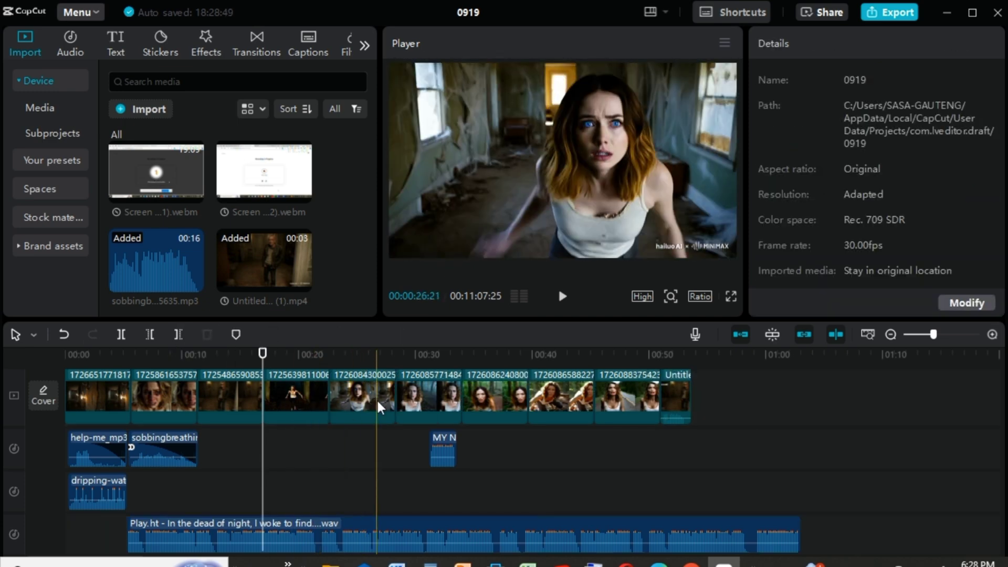
left_click_drag(368, 399, 297, 517)
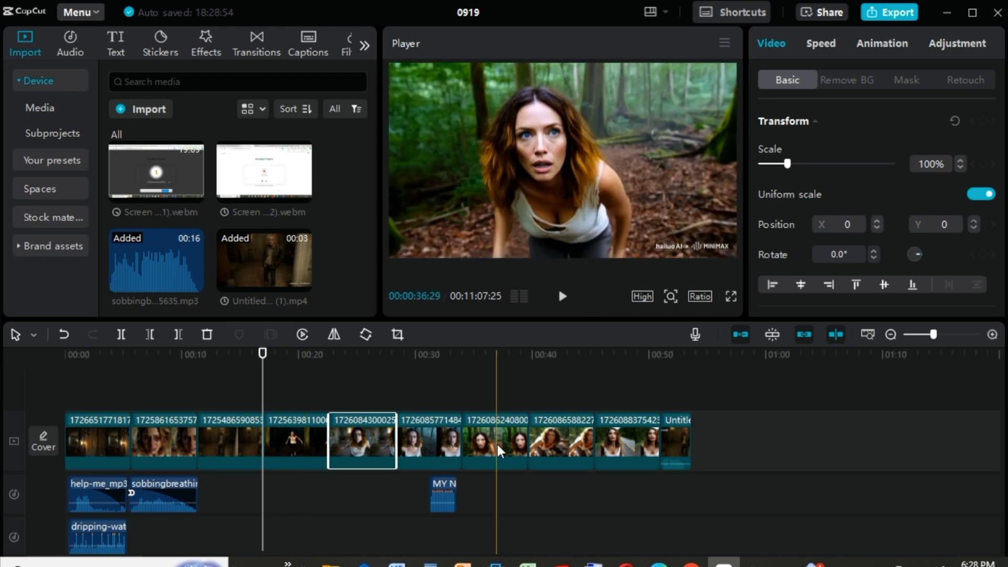
scroll(262, 473, "down", 2)
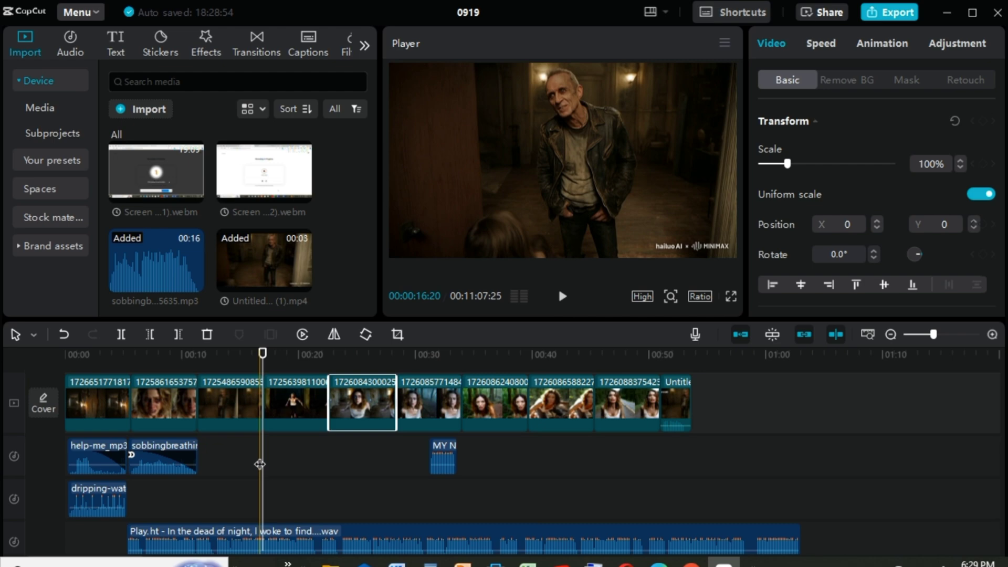
left_click(156, 268)
left_click(278, 278)
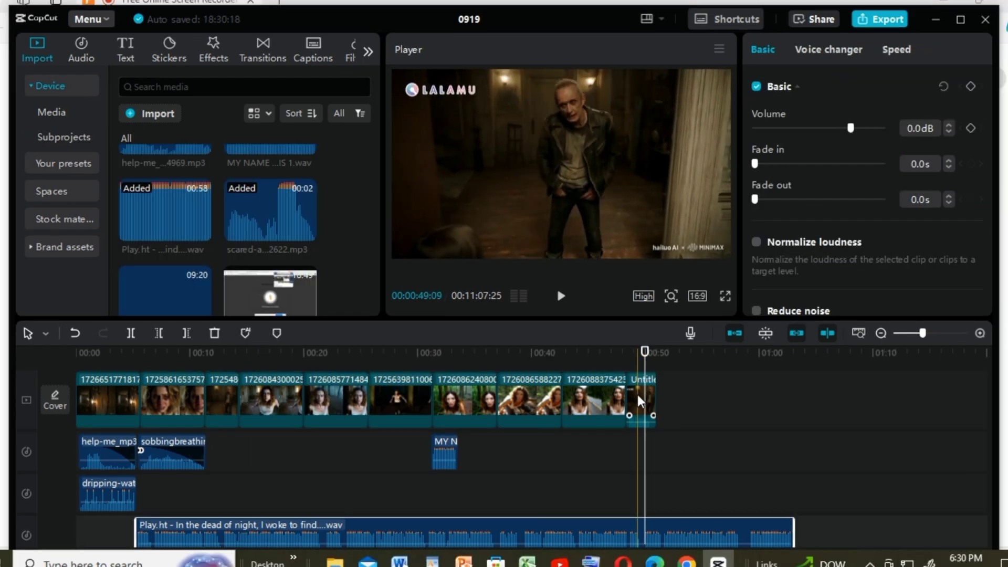
- Delete the Lalamu lip-sync clip at the end of the video track and cut off the narration beyond the last remaining clip
left_click(650, 395)
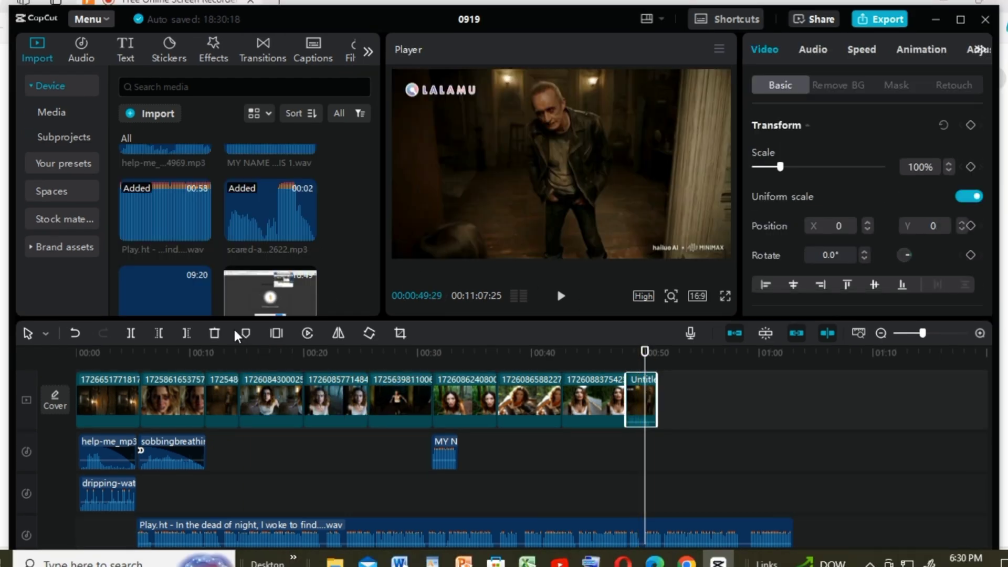
left_click(215, 333)
left_click(252, 530)
left_click(130, 333)
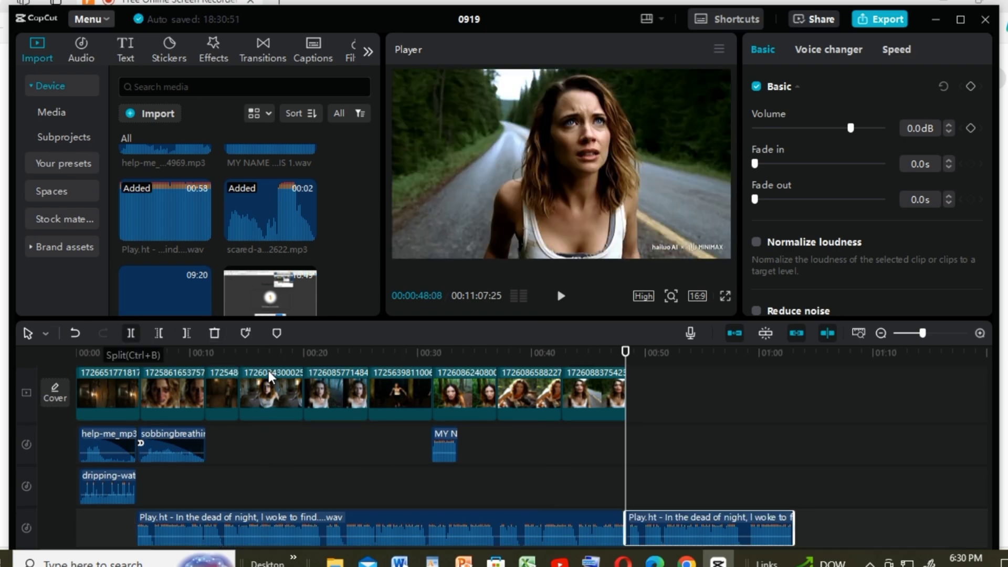
key("Delete")
- Add High Saturation filters over the second video clip and across the fourth and fifth clips
left_click(163, 360)
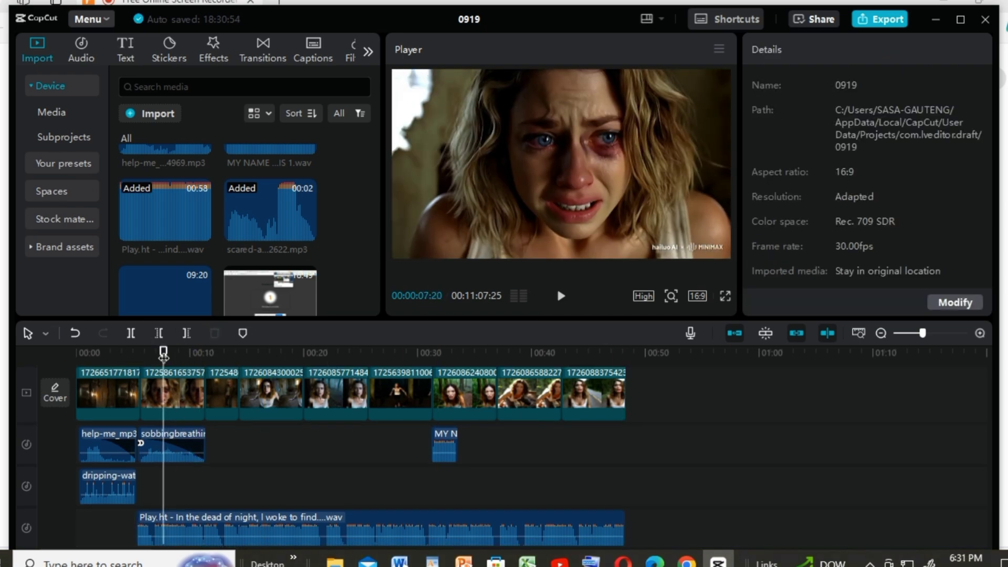
left_click_drag(164, 362, 456, 403)
left_click(525, 394)
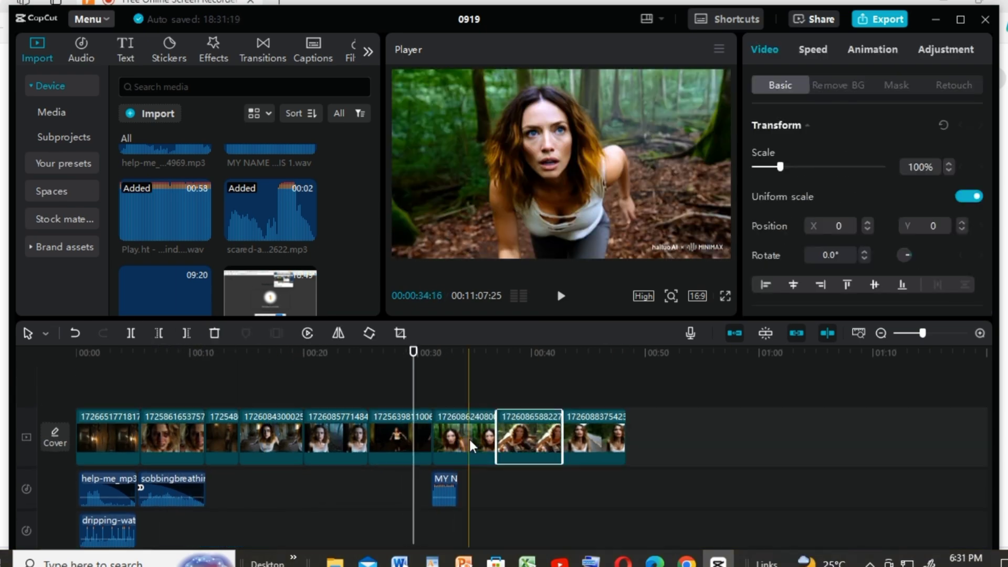
left_click(106, 353)
left_click(154, 417)
left_click(368, 51)
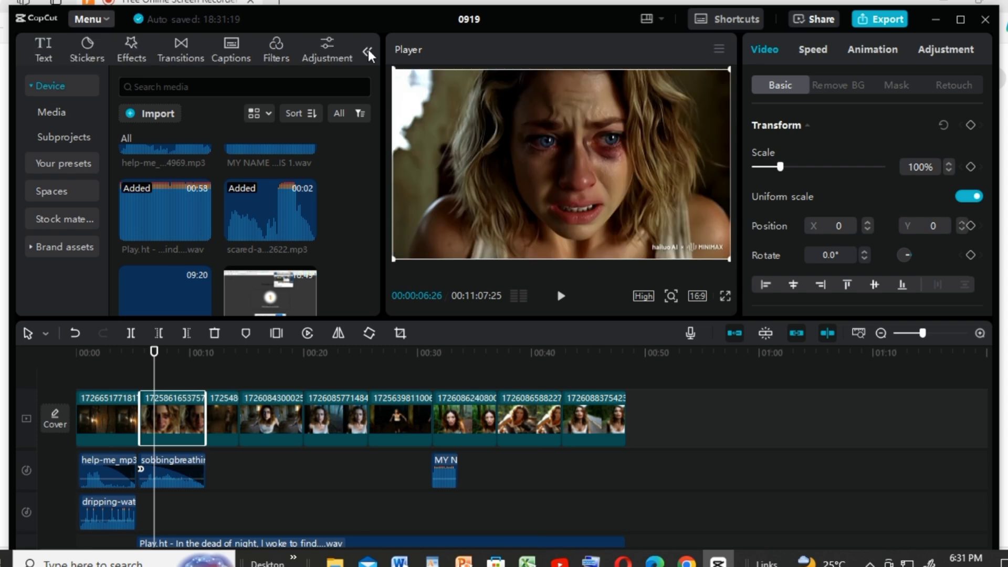
left_click(276, 46)
scroll(251, 223, "down", 2)
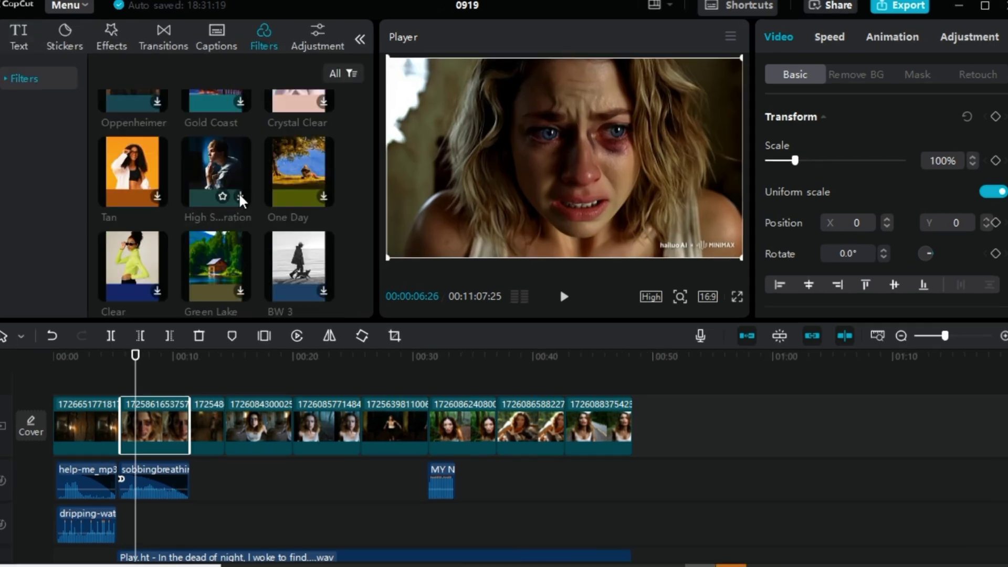
left_click_drag(240, 199, 210, 404)
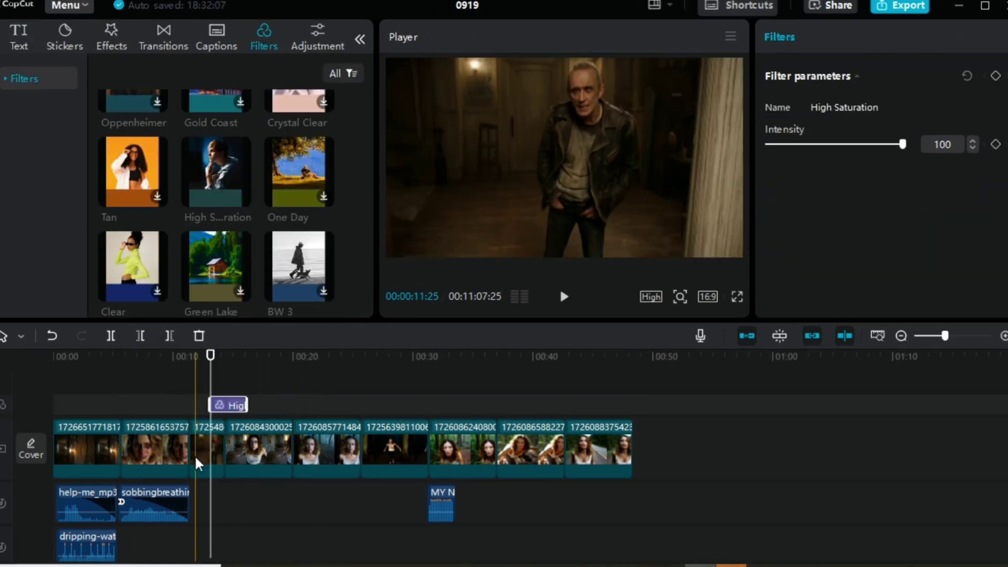
left_click_drag(225, 183, 153, 405)
left_click_drag(247, 404, 356, 404)
- Layer Green Lake and High Saturation filters over the last three video clips, both stretched to the end of the footage
left_click(426, 419)
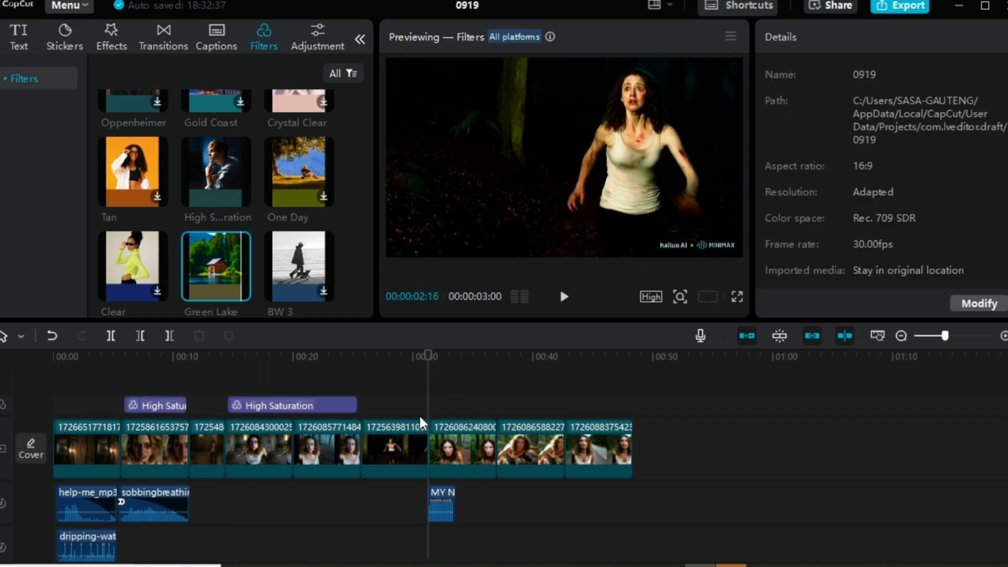
left_click_drag(420, 420, 630, 424)
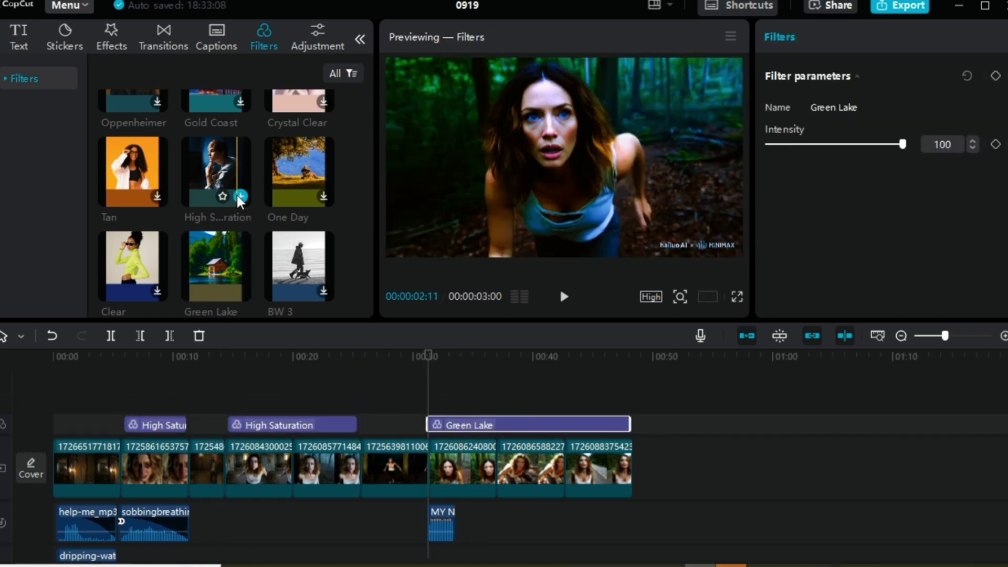
left_click(241, 196)
left_click_drag(463, 424, 628, 424)
left_click(245, 358)
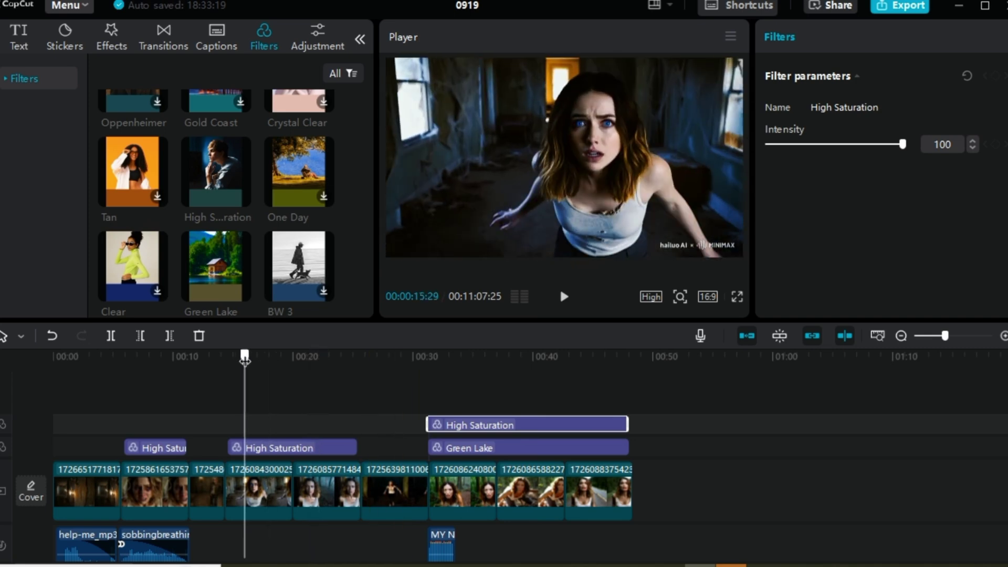
left_click_drag(245, 358, 53, 358)
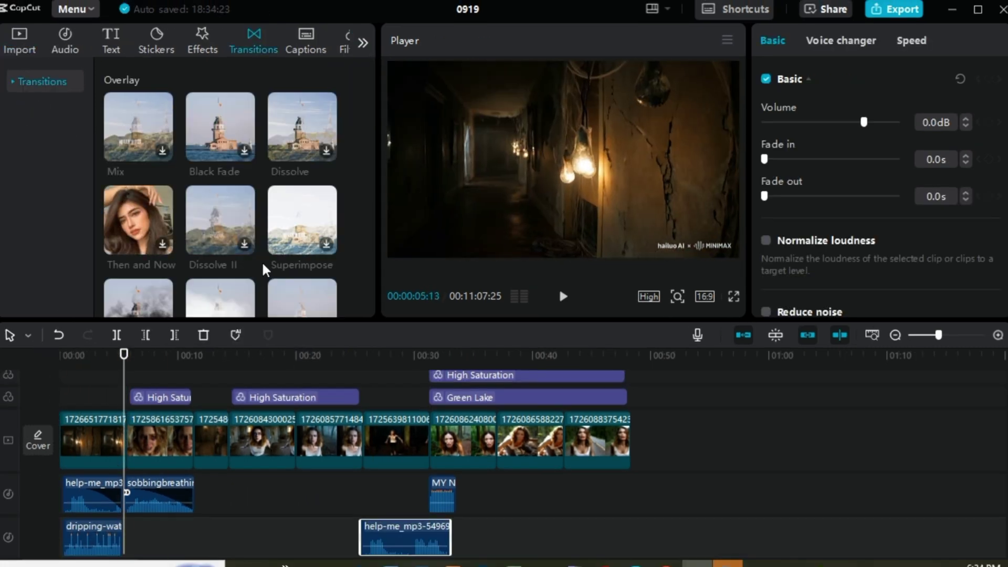
- Add a Blink transition between the first and second video clips and play back the opening
scroll(263, 271, "down", 10)
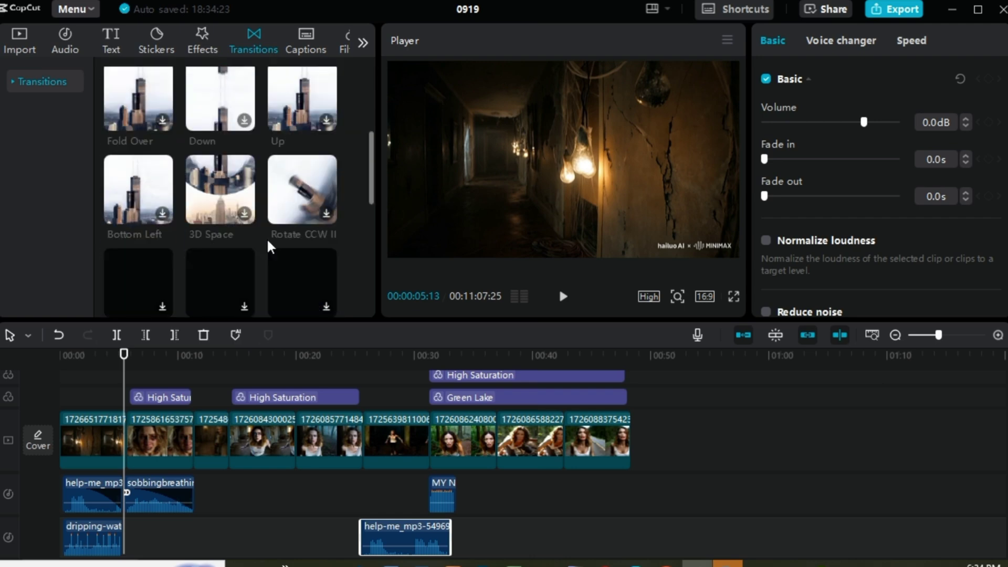
scroll(268, 250, "down", 15)
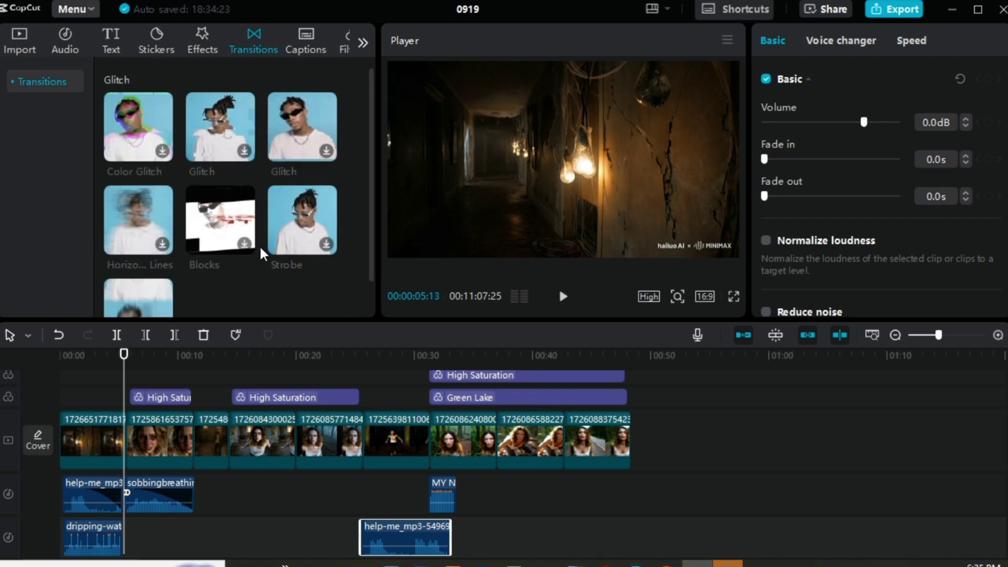
scroll(263, 254, "up", 20)
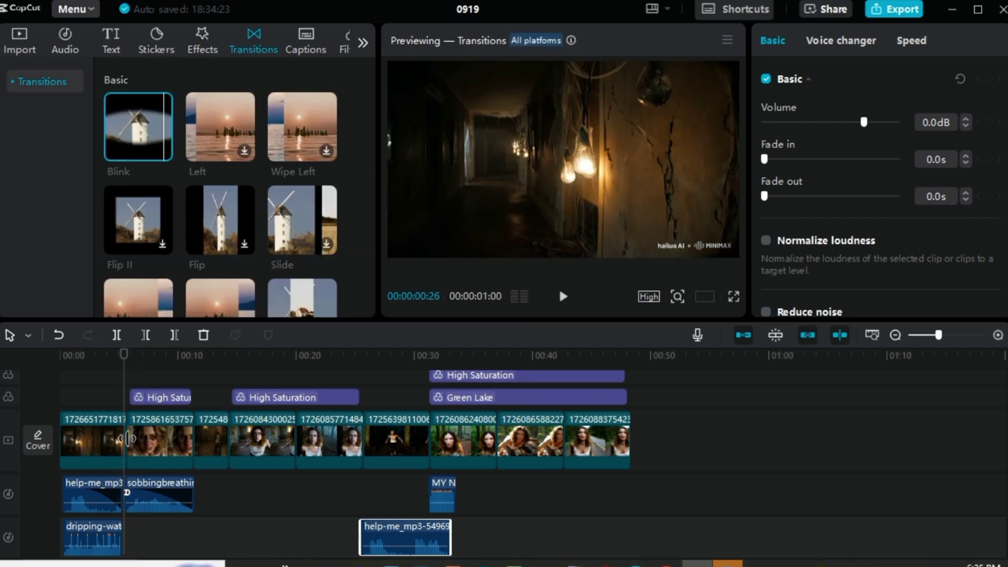
left_click(161, 152)
left_click(602, 340)
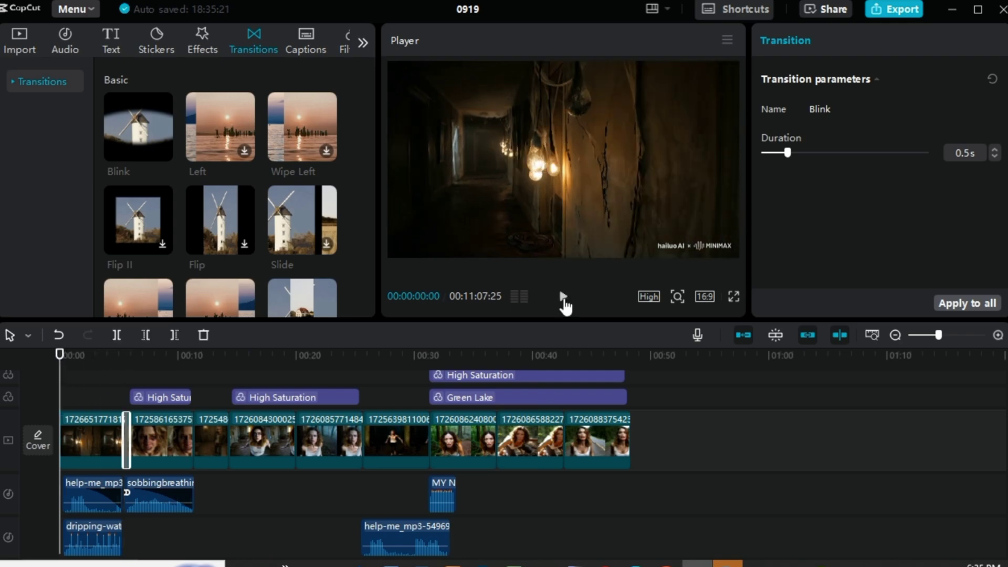
left_click(563, 296)
left_click(561, 293)
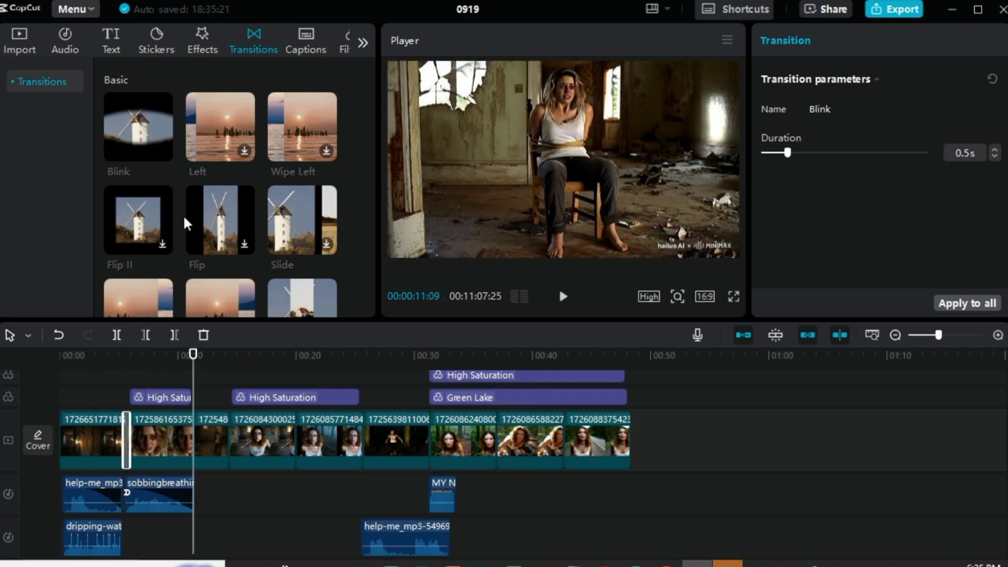
- Browse the transition library and add a Mix transition between the second and third video clips
scroll(187, 224, "down", 4)
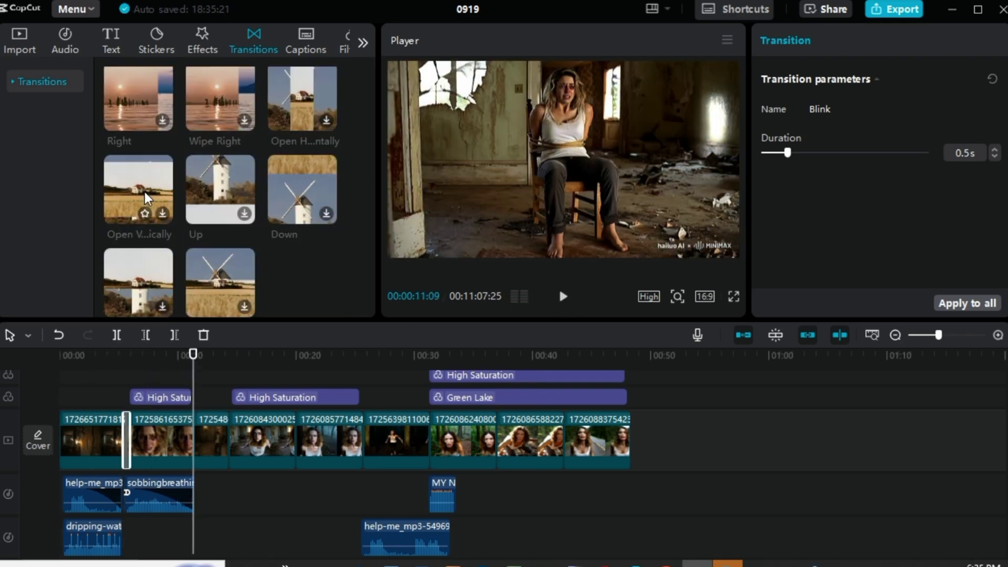
scroll(313, 268, "down", 10)
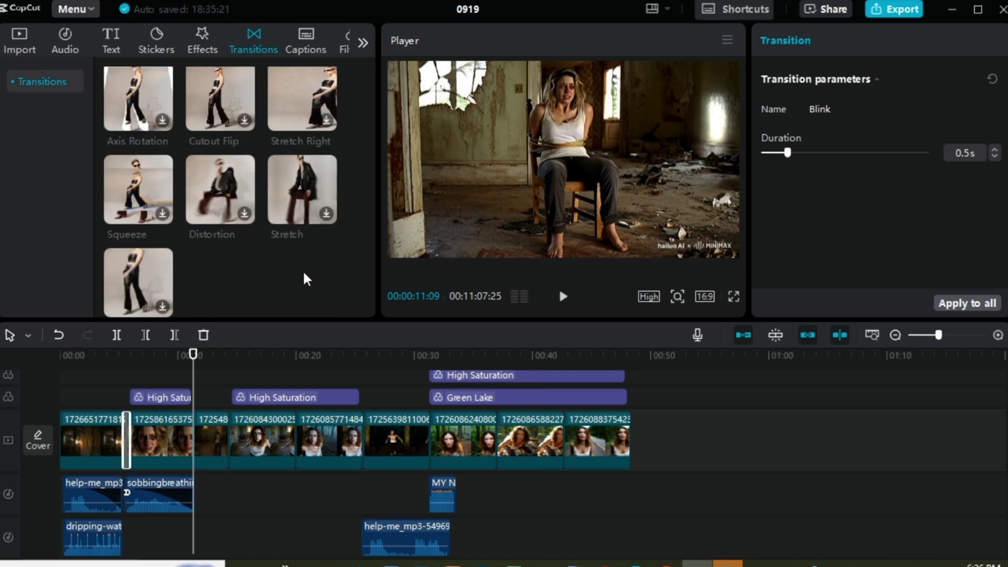
scroll(307, 278, "up", 12)
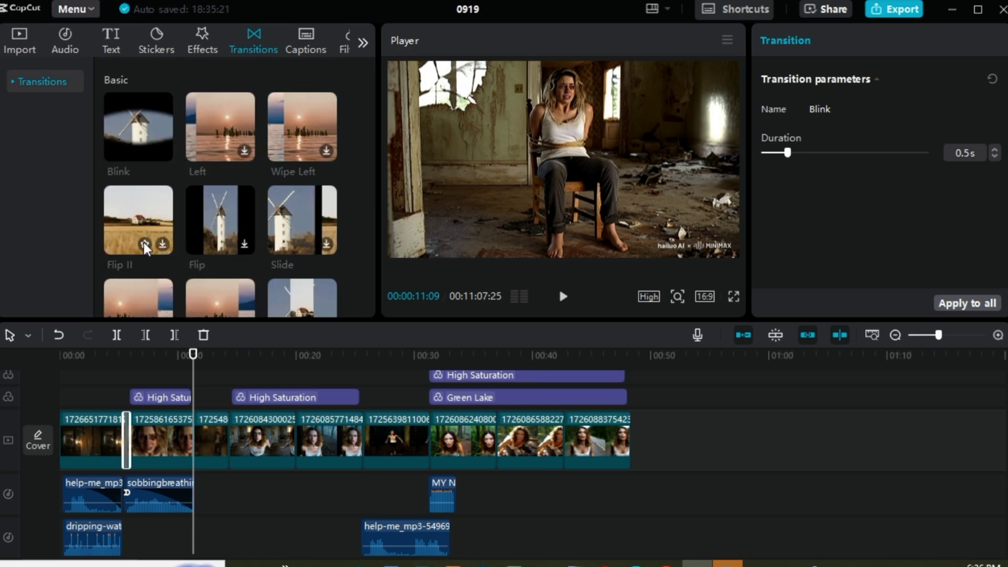
scroll(147, 247, "down", 15)
scroll(149, 231, "down", 10)
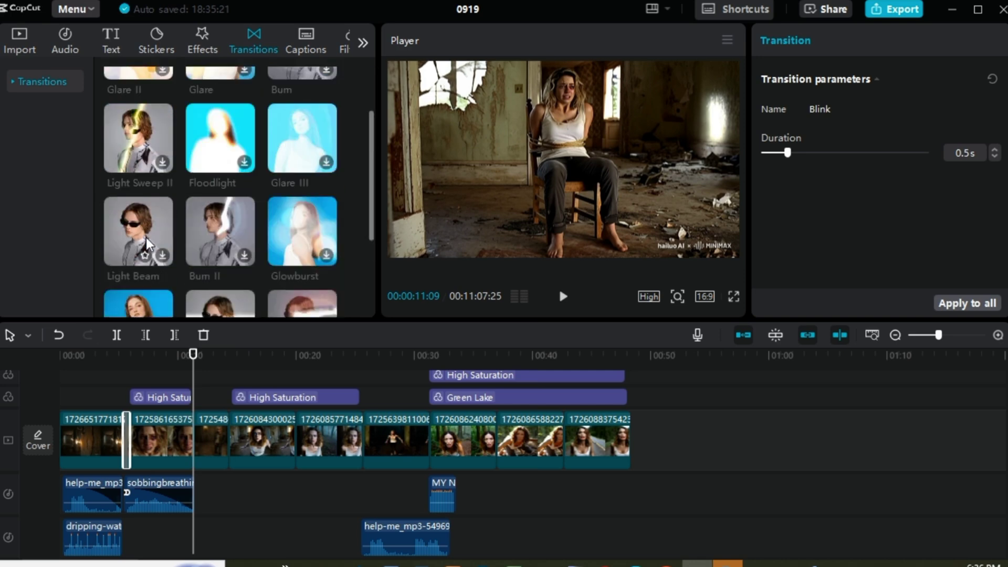
scroll(145, 173, "up", 2)
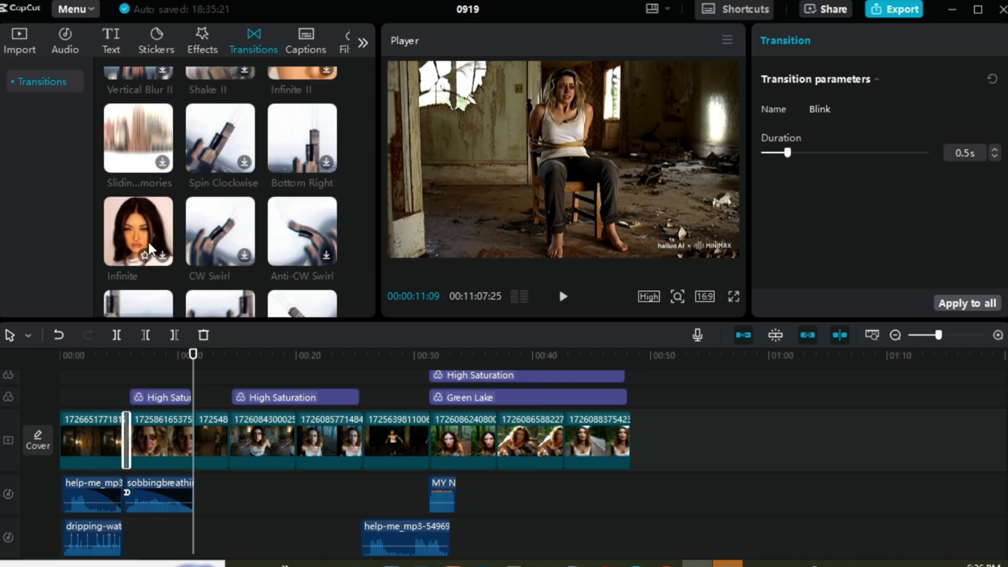
scroll(145, 150, "up", 10)
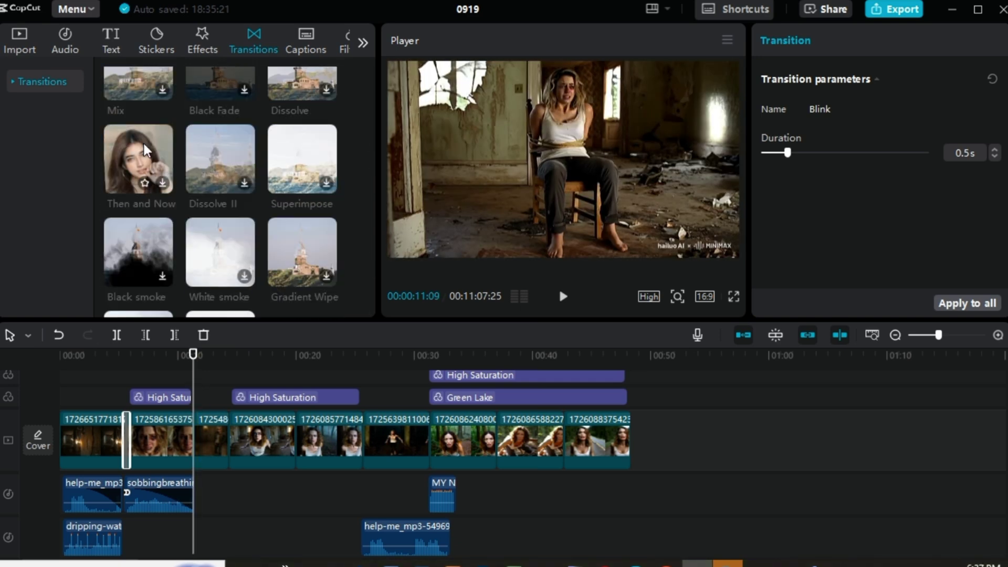
scroll(147, 151, "up", 2)
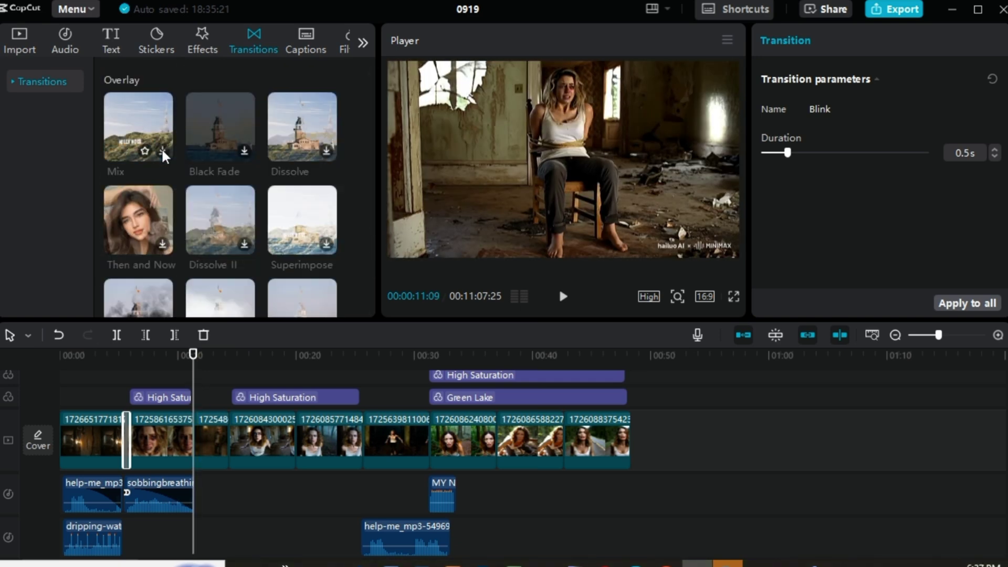
left_click(163, 149)
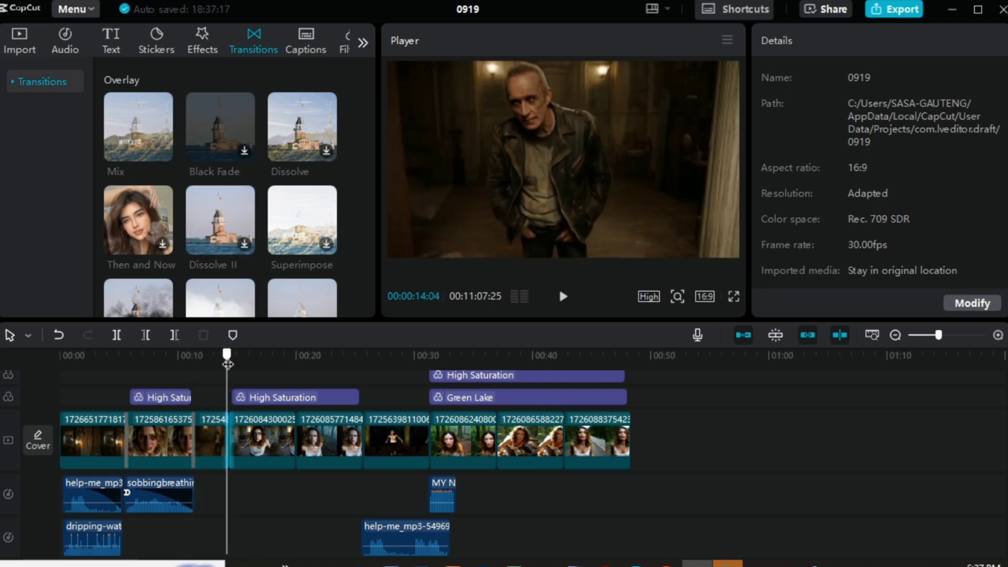
- Try a Black smoke transition with a 0.2 s duration between the fifth and sixth video clips
left_click(241, 216)
left_click(294, 377)
left_click(294, 377)
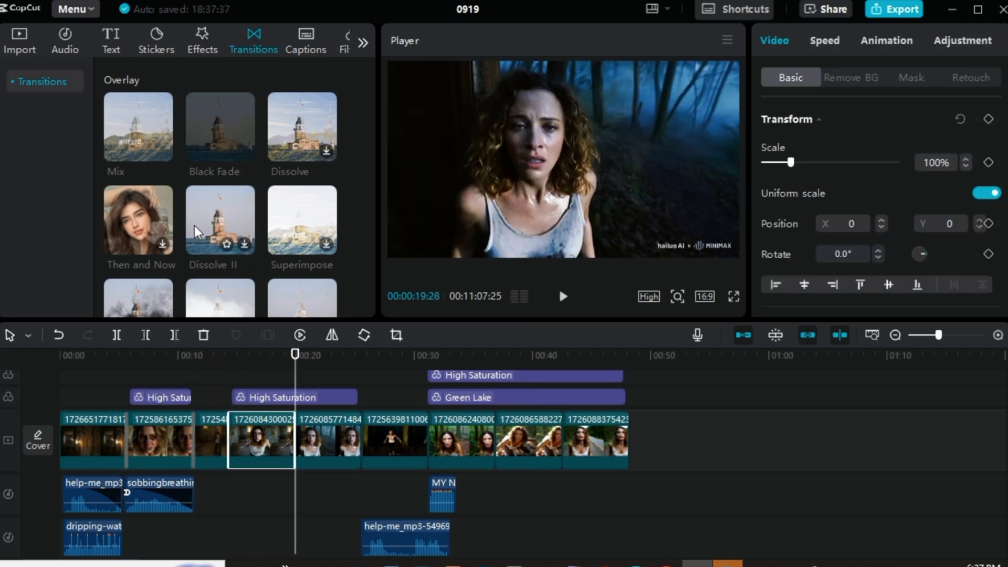
left_click(360, 366)
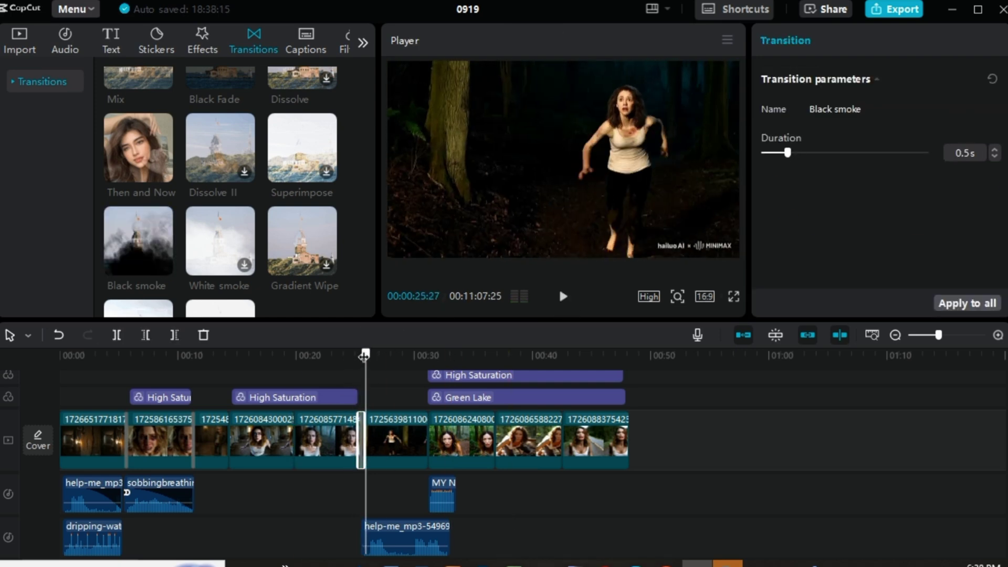
left_click_drag(788, 153, 771, 153)
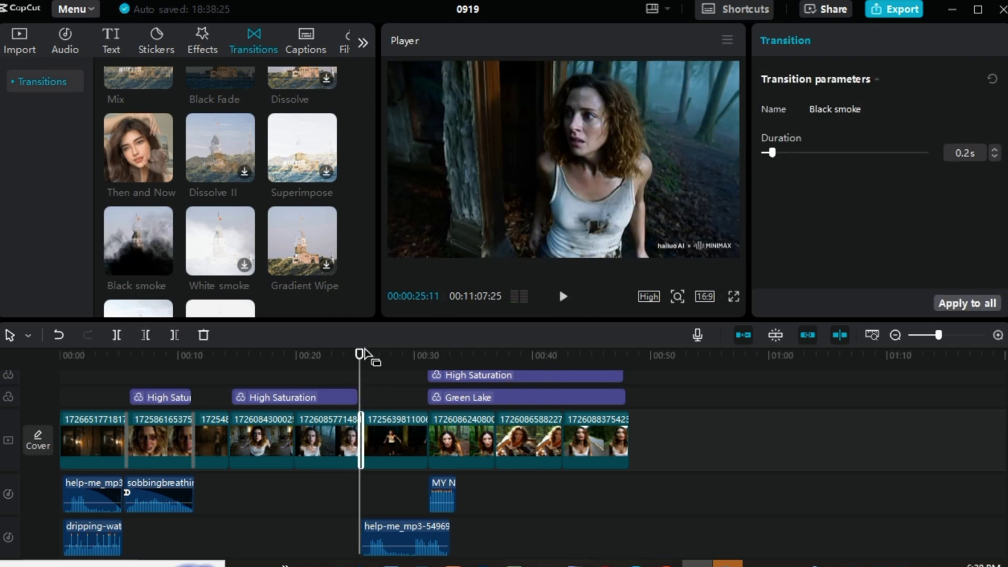
- Add a Black Fade transition between the night-forest clip and the seventh video clip
left_click(436, 440)
left_click(427, 368)
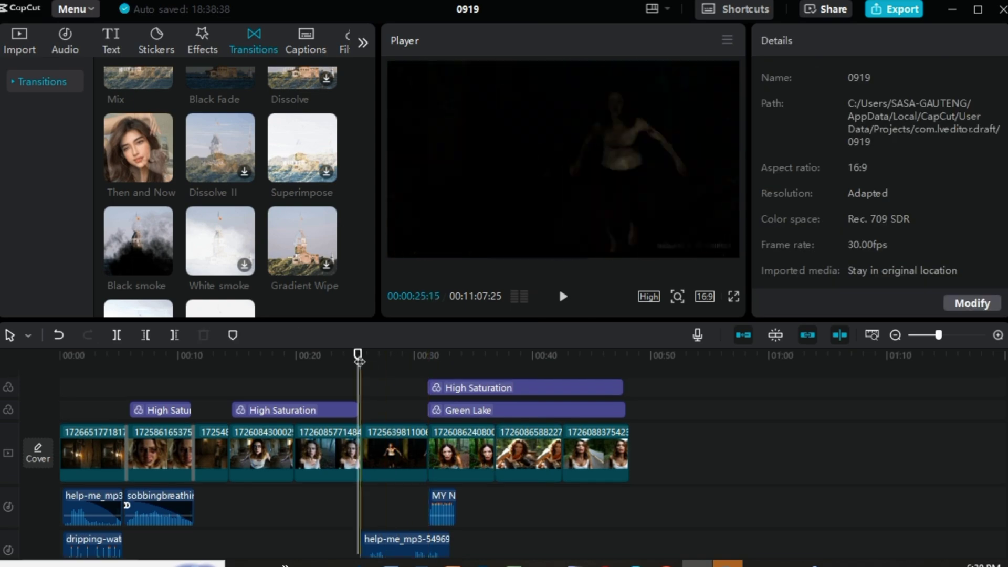
left_click(427, 355)
scroll(185, 252, "up", 2)
left_click(221, 126)
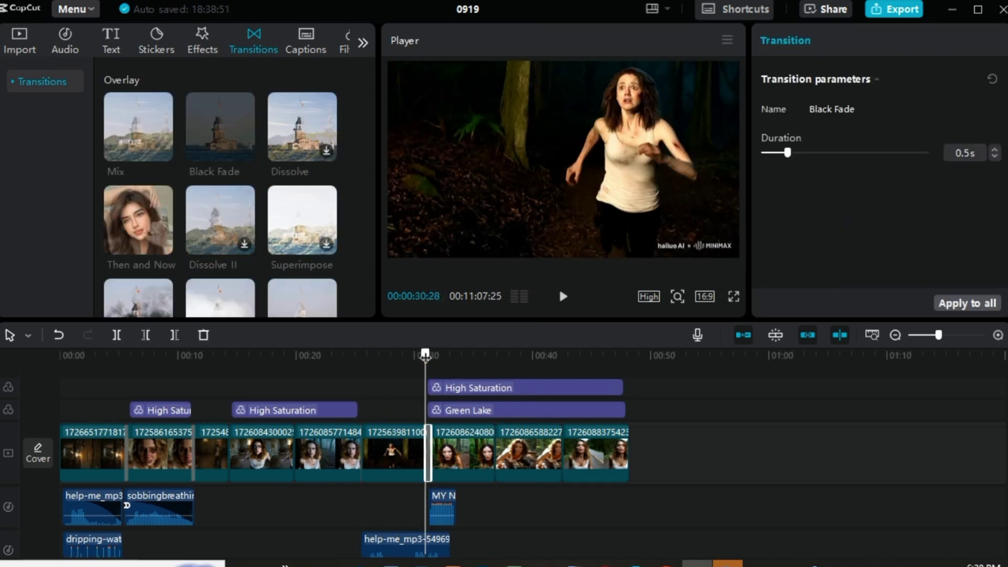
- Add a Then and Now transition between the seventh and eighth video clips and play the result
left_click(513, 505)
left_click_drag(138, 221, 561, 451)
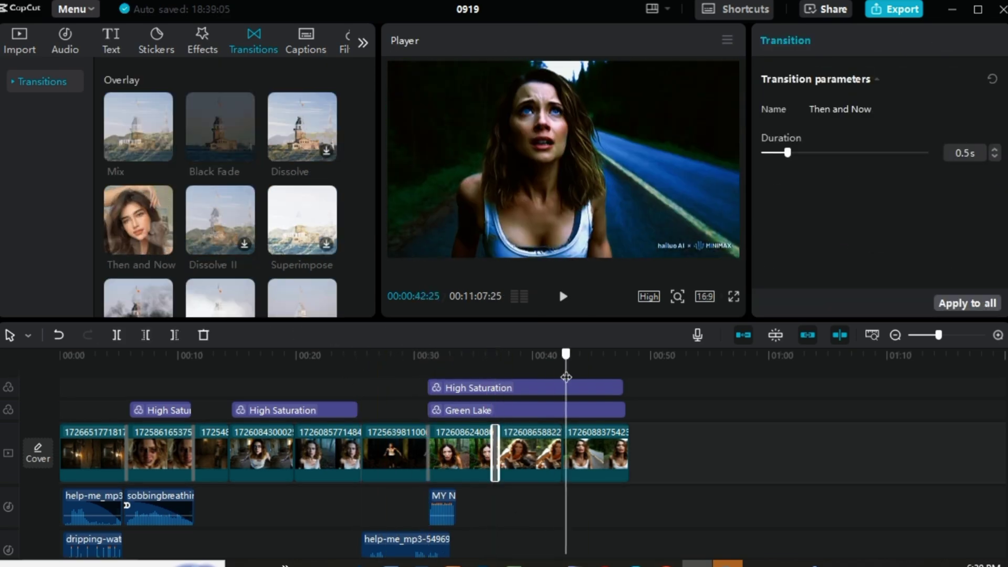
left_click(562, 296)
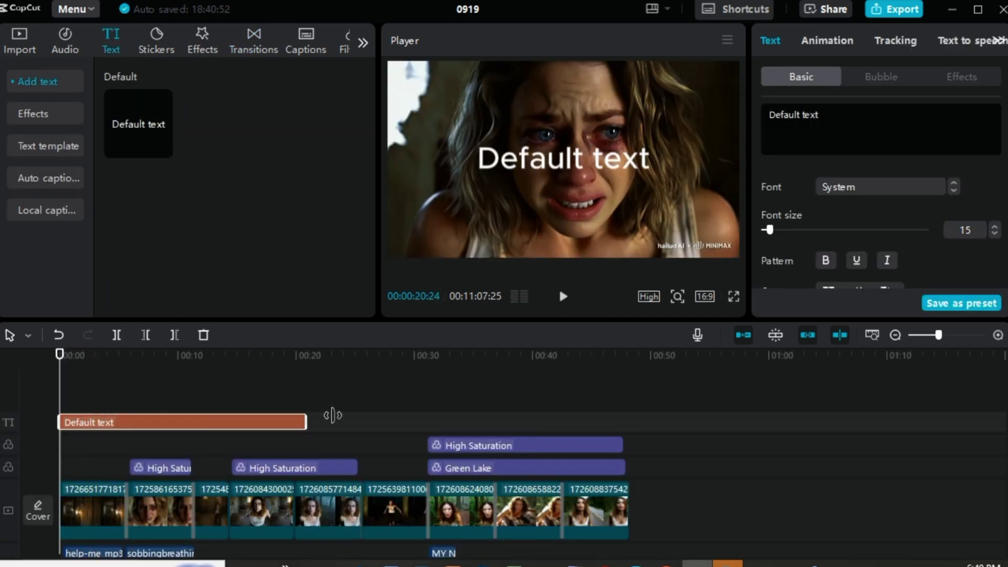
- Extend the text clip to about the end of the last video clip and change its text to AI WORLD
left_click_drag(333, 416, 623, 420)
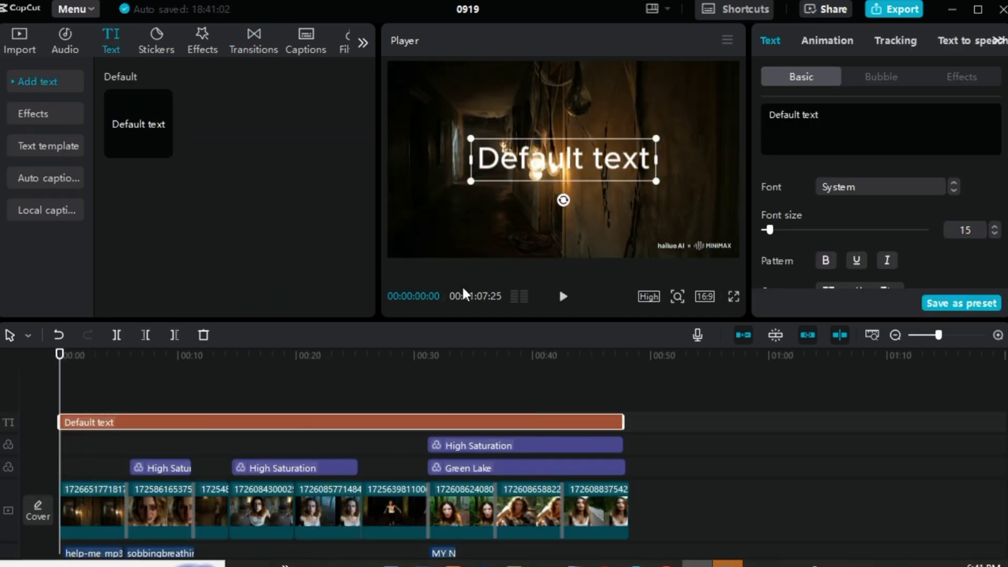
left_click(826, 116)
key("BackSpace")
key("BackSpace")
key("BackSpace")
key("BackSpace")
key("BackSpace")
key("BackSpace")
key("BackSpace")
key("BackSpace")
key("BackSpace")
key("BackSpace")
key("BackSpace")
key("BackSpace")
type("AI WOR")
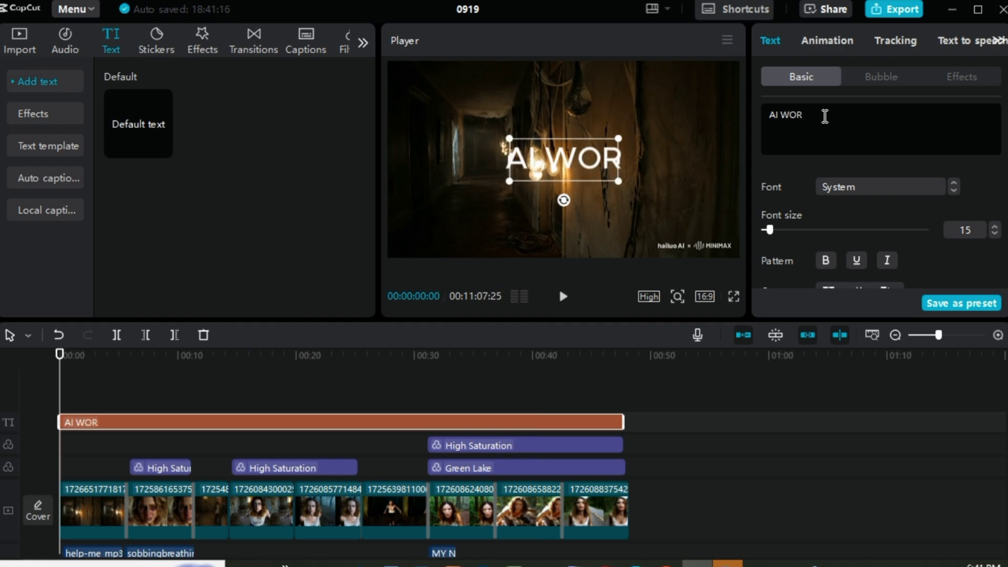
type("LD")
- Move the AI WORLD text over the hailuo AI watermark in the video frame's lower-right corner and set its font size to 6
left_click_drag(608, 172, 702, 250)
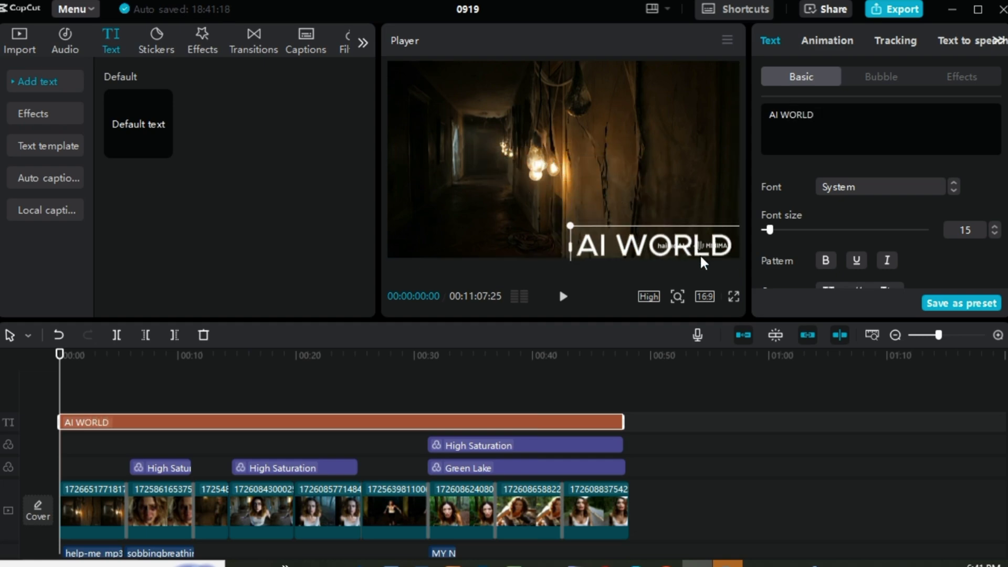
scroll(840, 211, "down", 2)
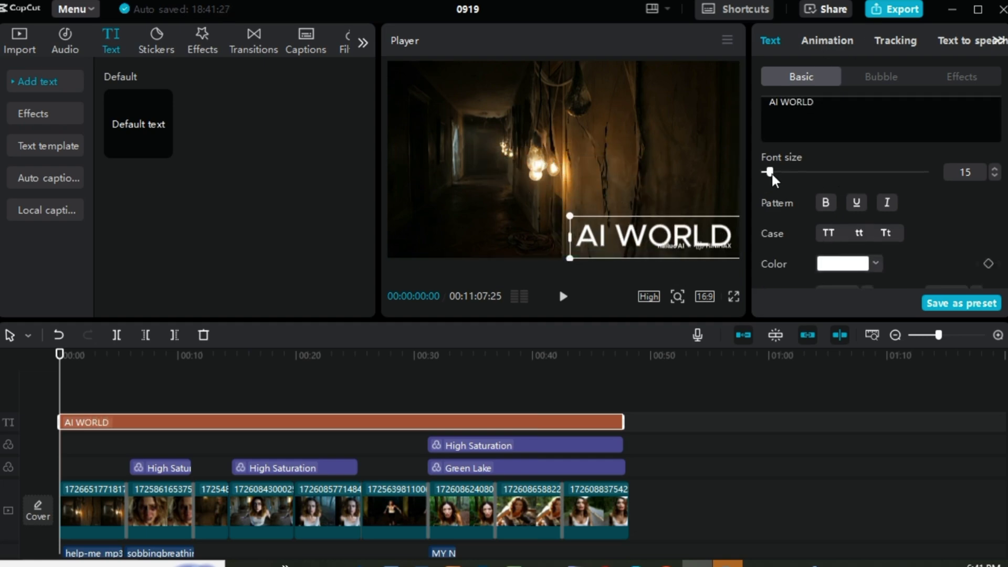
left_click_drag(769, 172, 764, 174)
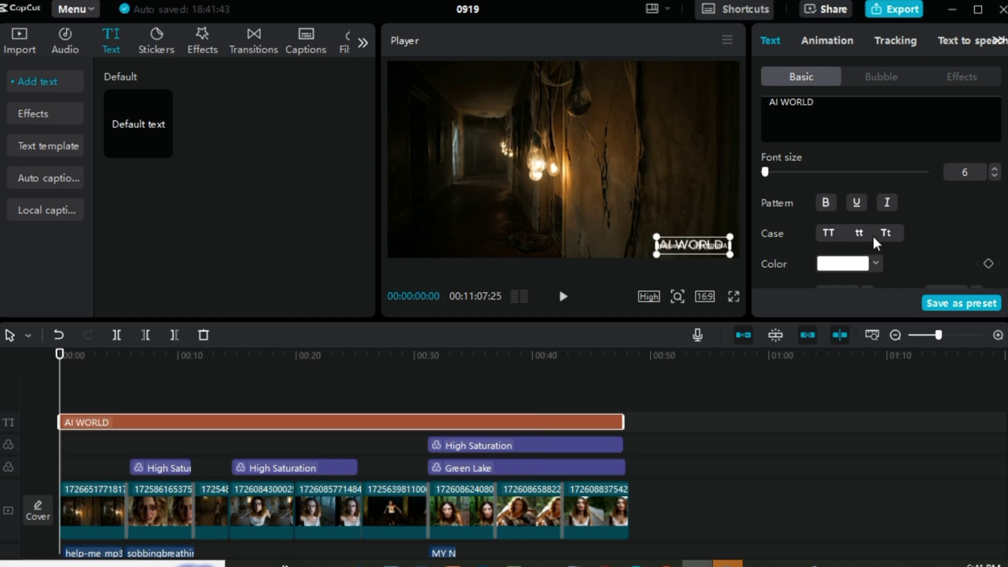
scroll(876, 243, "down", 5)
scroll(972, 213, "up", 2)
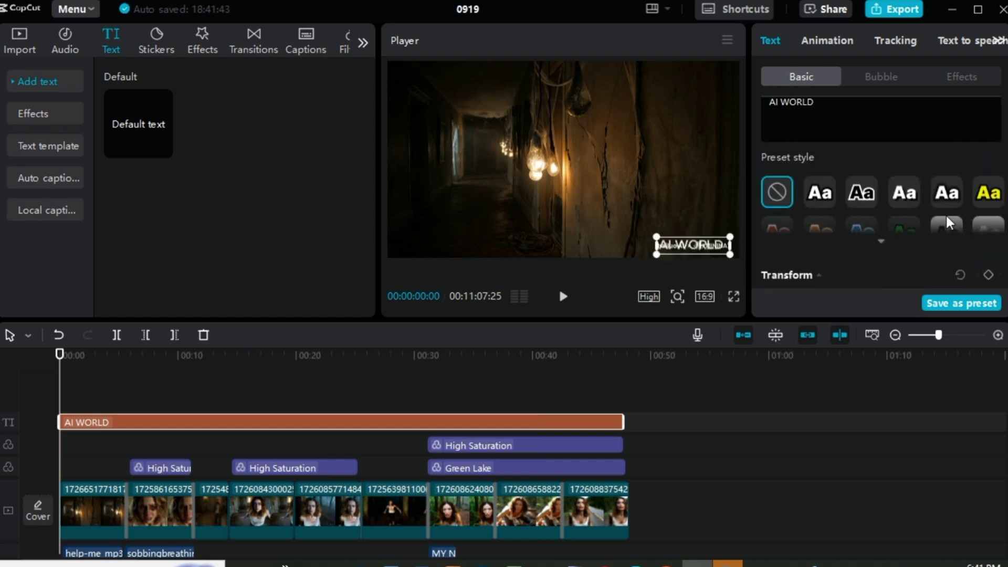
- Apply the white-on-black background preset style to the AI WORLD text and widen the gap between its two words
scroll(840, 220, "down", 2)
left_click(872, 189)
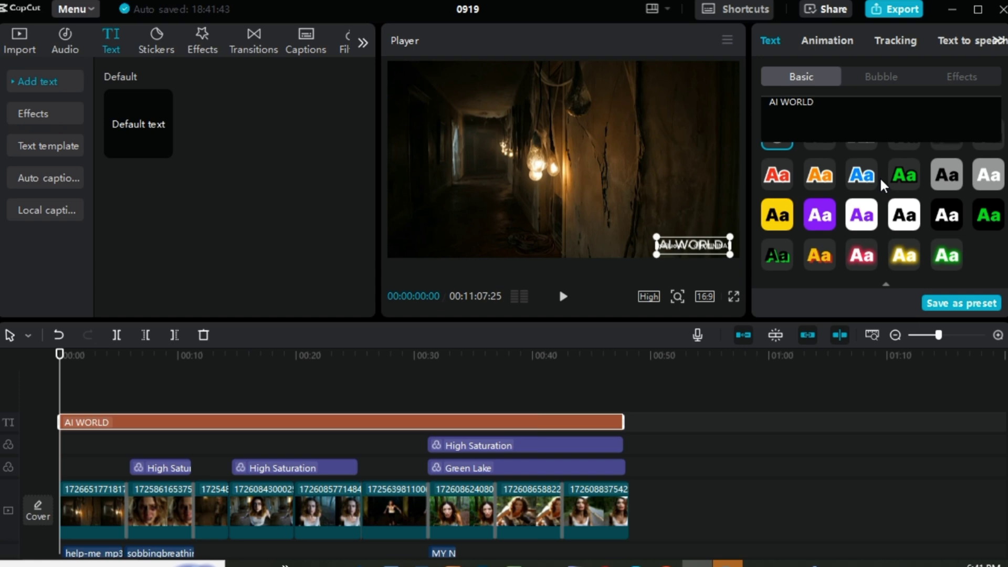
left_click(948, 216)
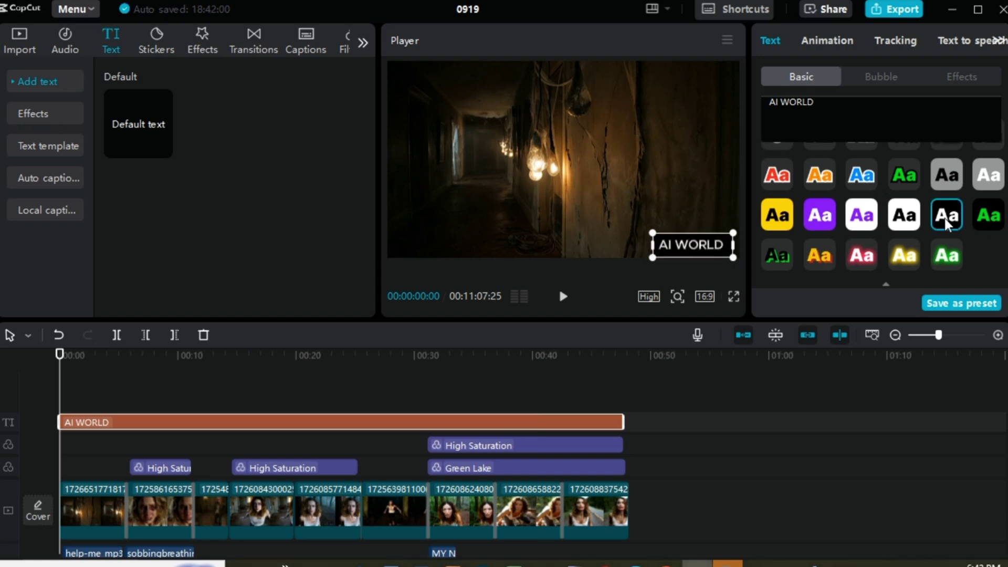
left_click(719, 240)
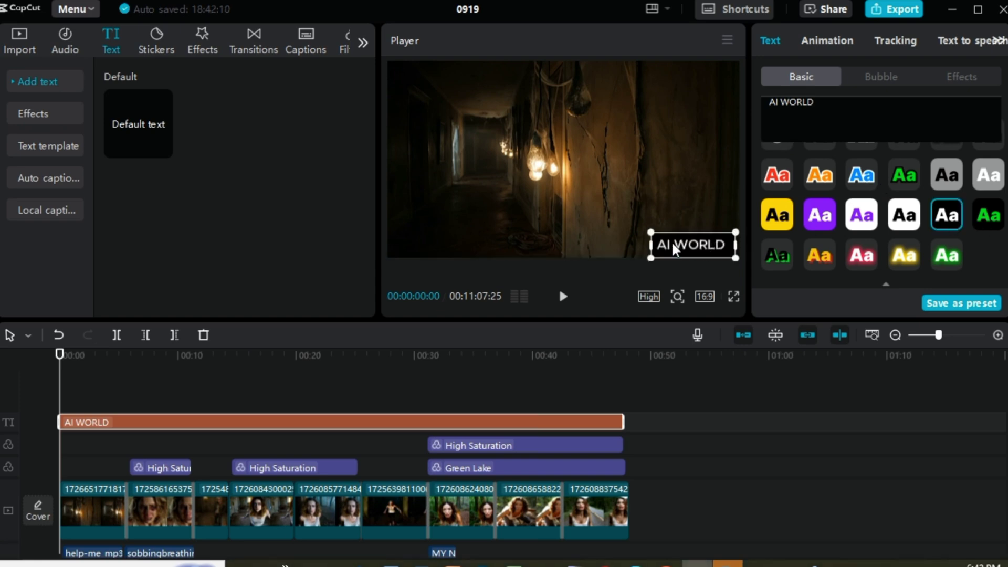
left_click(780, 101)
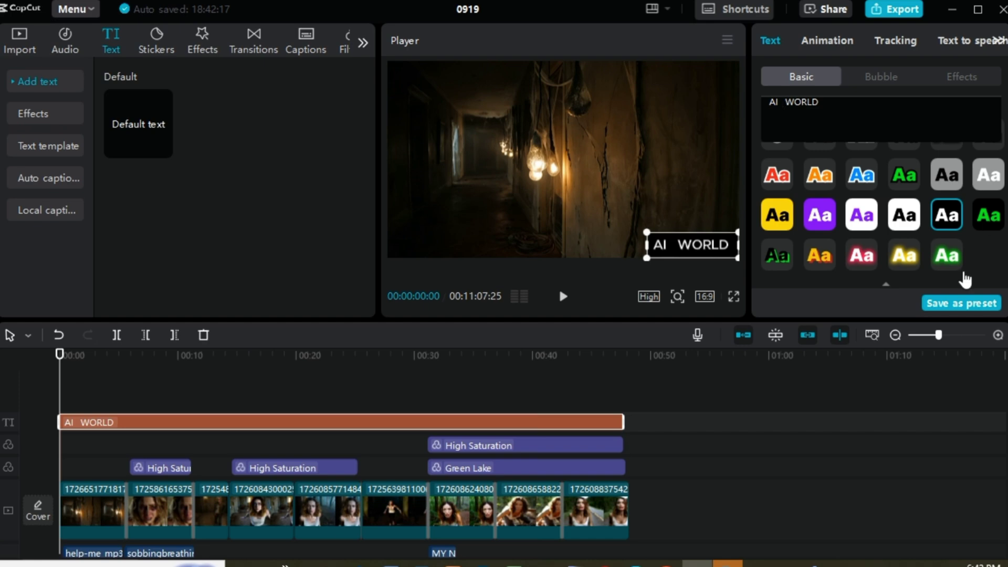
- Change the AI WORLD text's font to Arial Black and set its font size to 5
scroll(819, 157, "up", 5)
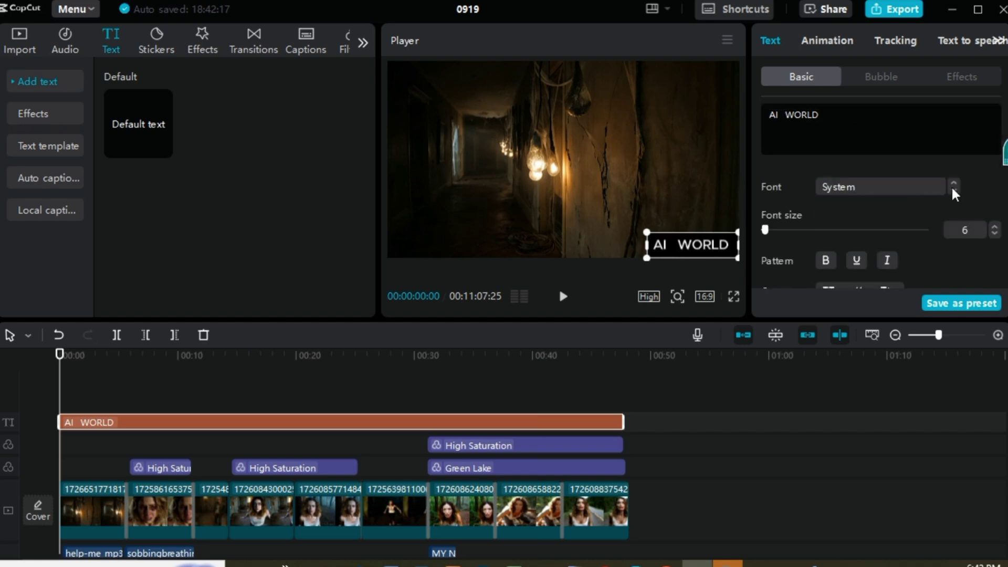
left_click(953, 191)
left_click(953, 191)
left_click(953, 191)
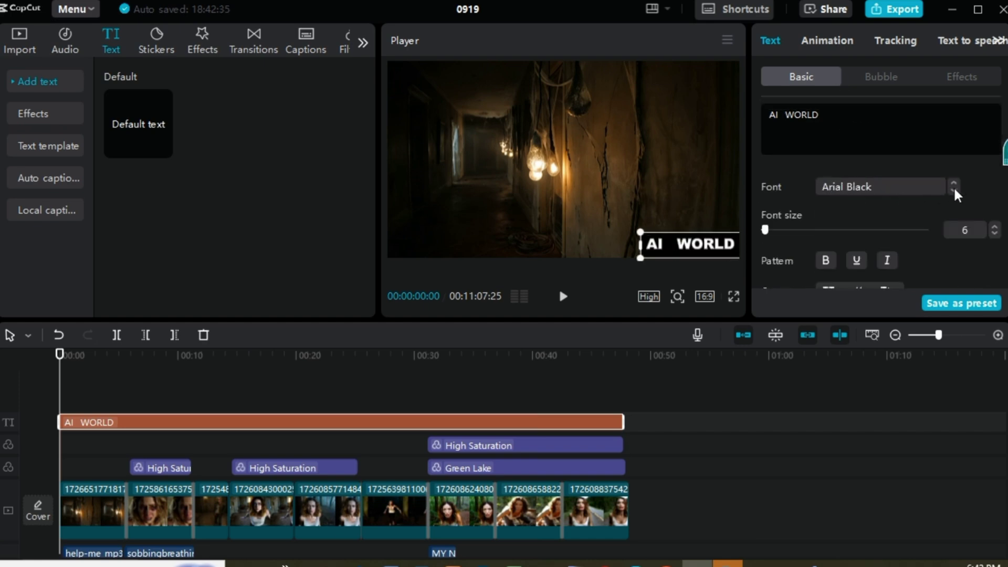
left_click(995, 234)
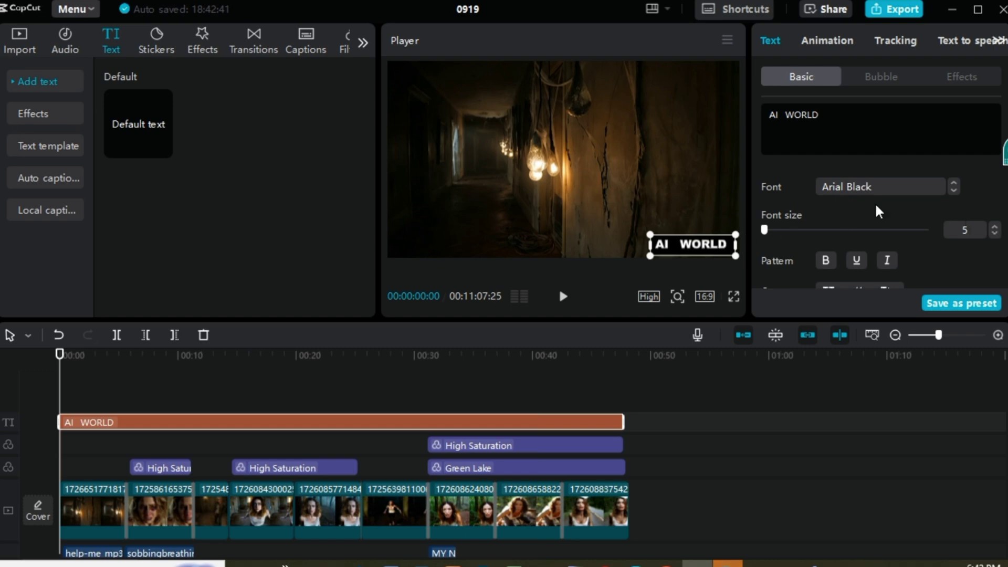
- Play the opening clips to check the text overlay and lower the AI WORLD text's blend opacity to about 93%
left_click(563, 296)
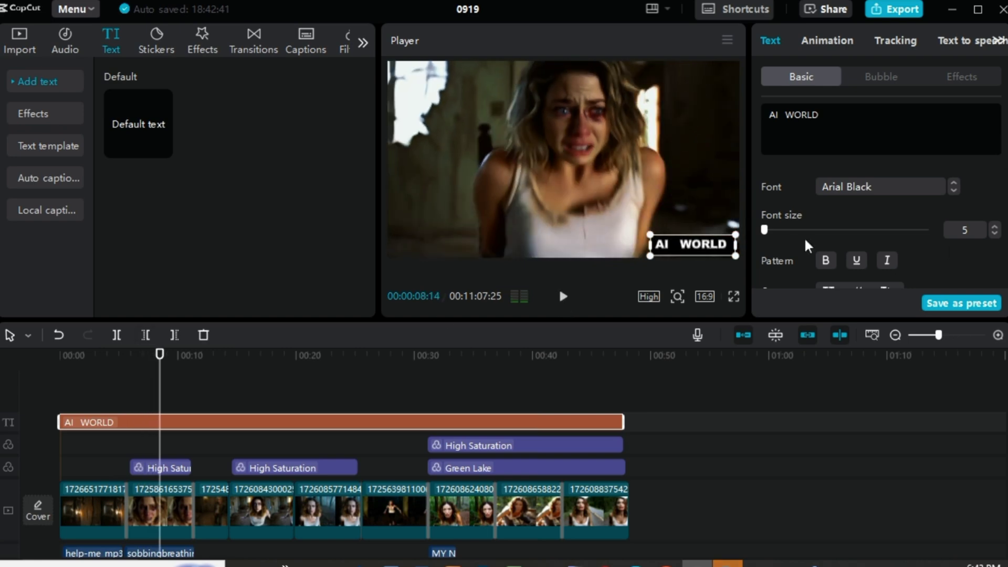
scroll(953, 255, "down", 5)
key("space")
scroll(952, 255, "down", 6)
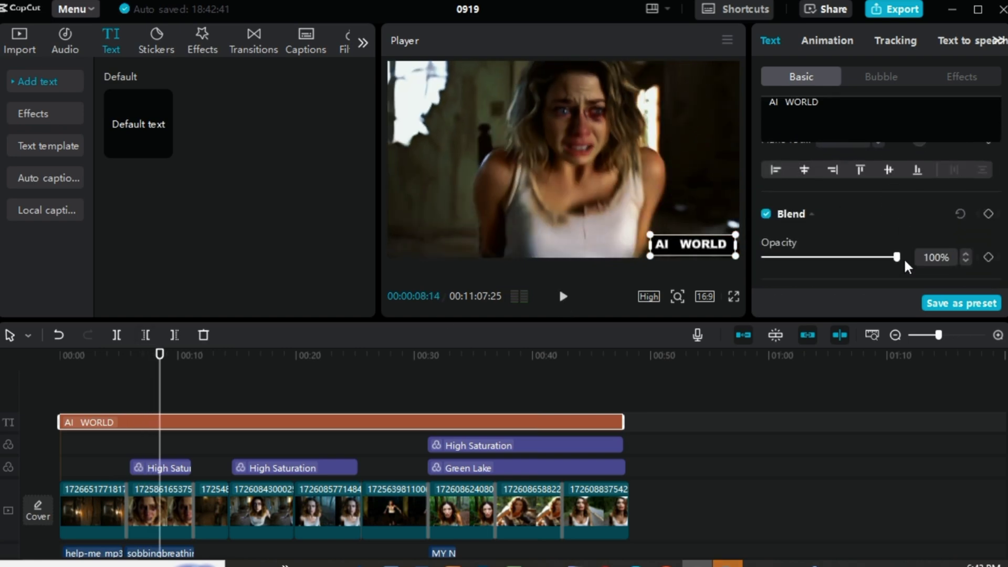
left_click_drag(904, 258, 888, 257)
scroll(896, 260, "down", 3)
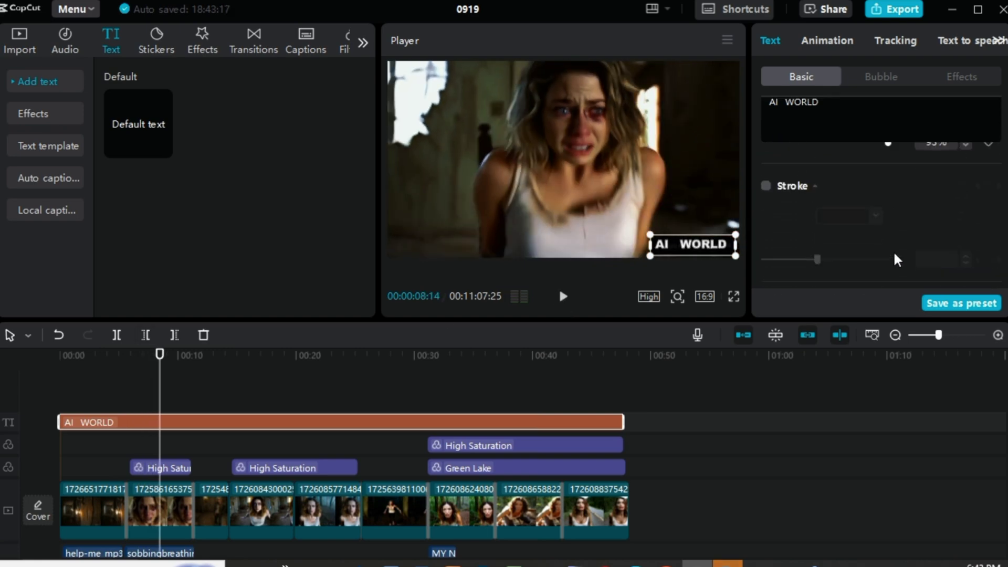
- Set the AI WORLD text background's rounded rectangle to 27%, height to 0% and width to 6%
scroll(898, 210, "down", 5)
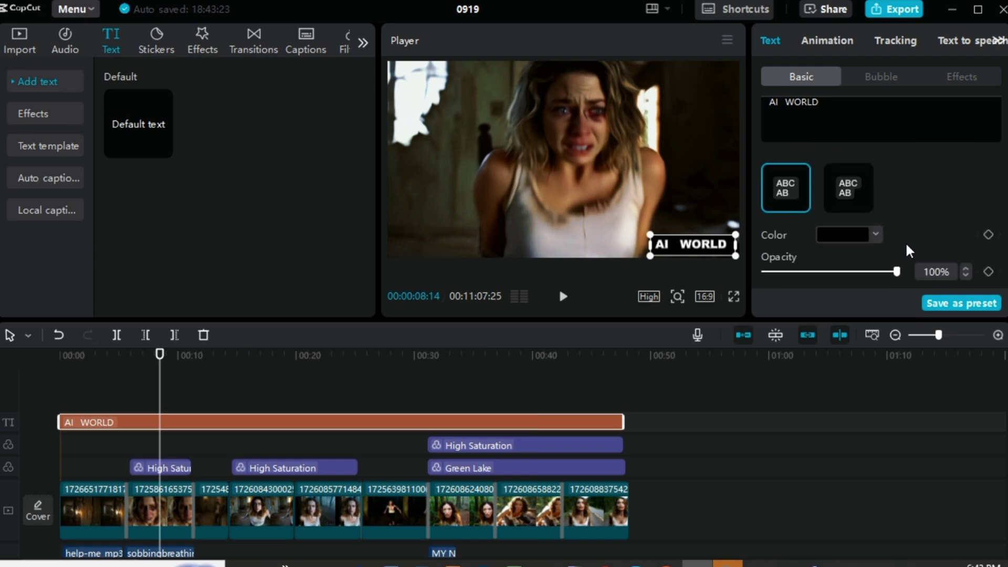
scroll(909, 252, "down", 2)
mouse_move(816, 195)
left_mouse_down()
mouse_move(764, 197)
mouse_move(798, 195)
left_mouse_up()
left_click_drag(800, 232, 767, 232)
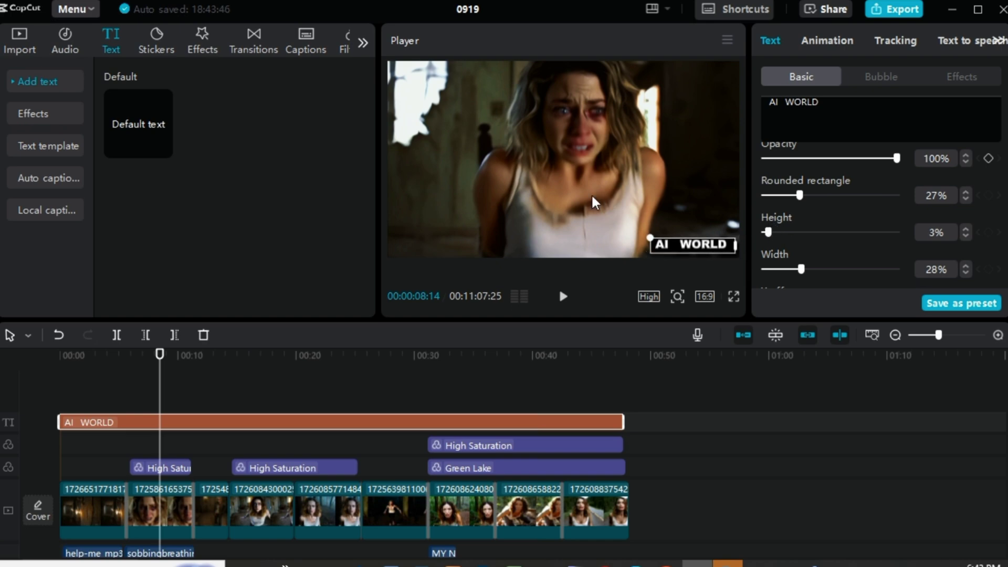
left_click_drag(801, 271, 761, 234)
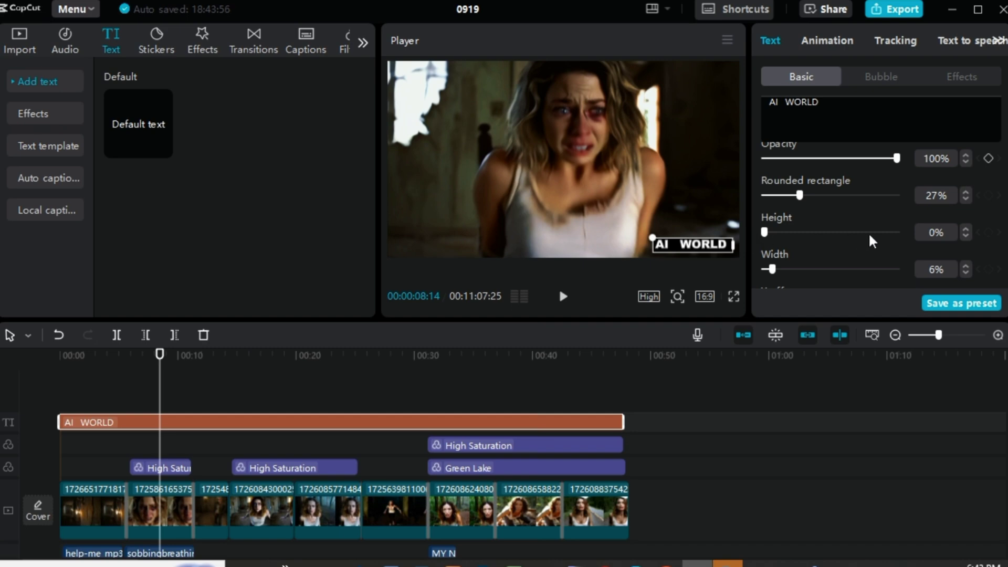
scroll(871, 241, "down", 2)
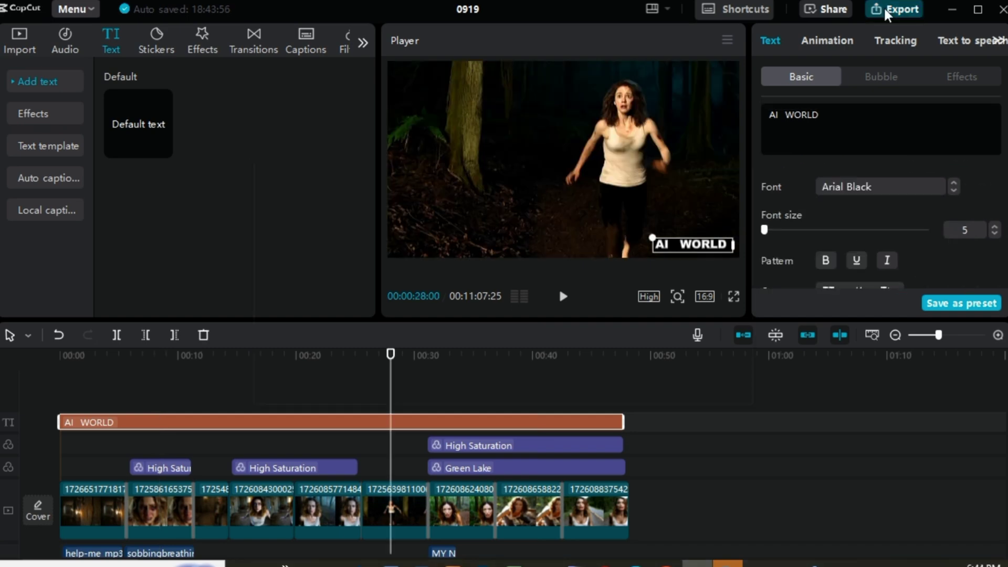
- Export the project as a video named I SURVIVED, keeping the existing export settings
left_click(886, 10)
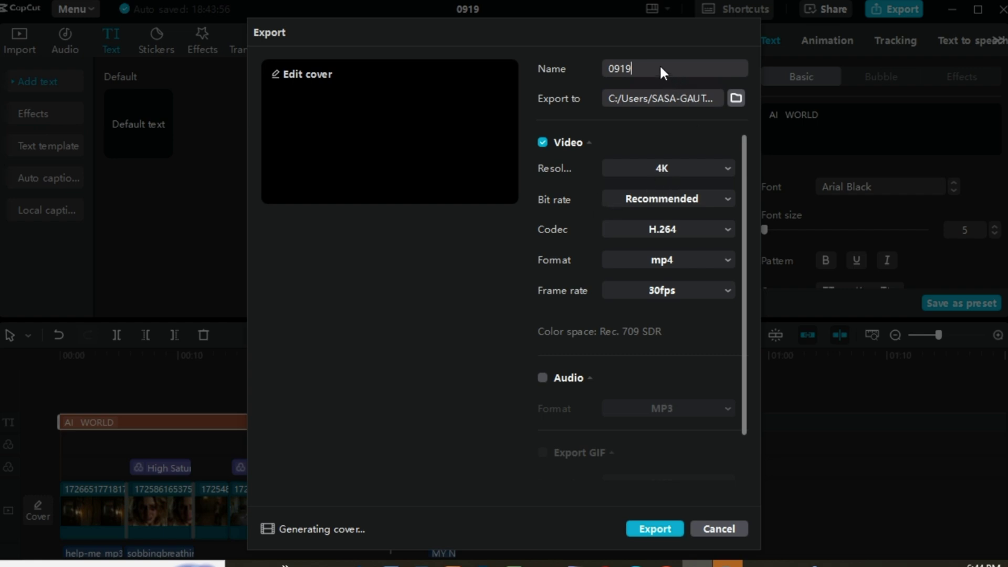
key("ctrl+a")
type("I SURVIVED")
scroll(643, 347, "down", 2)
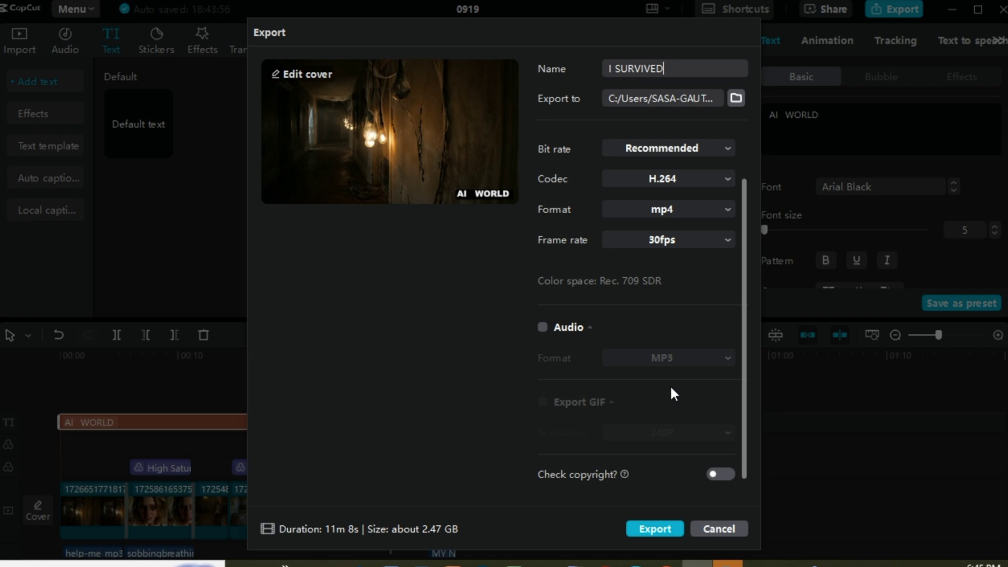
left_click(654, 528)
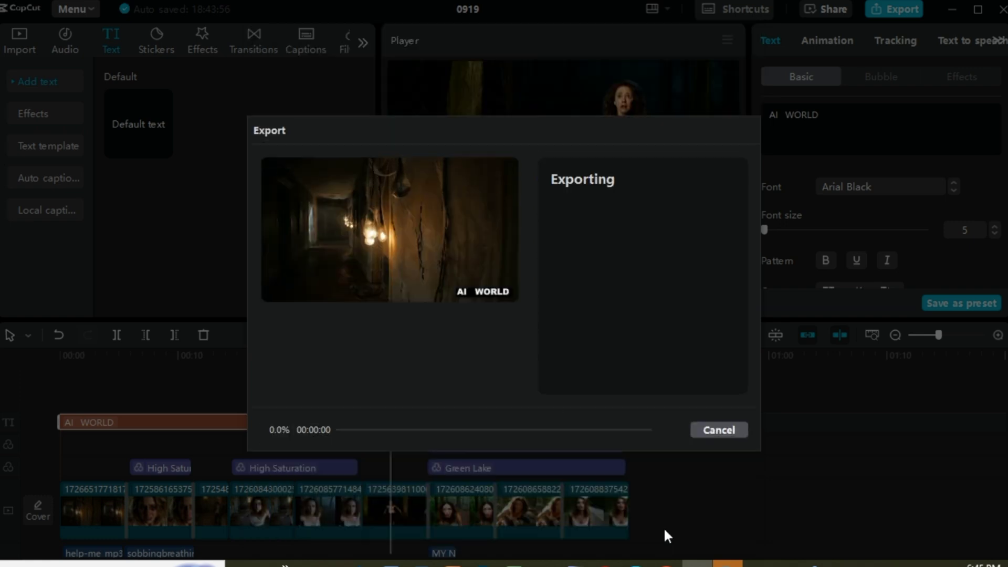